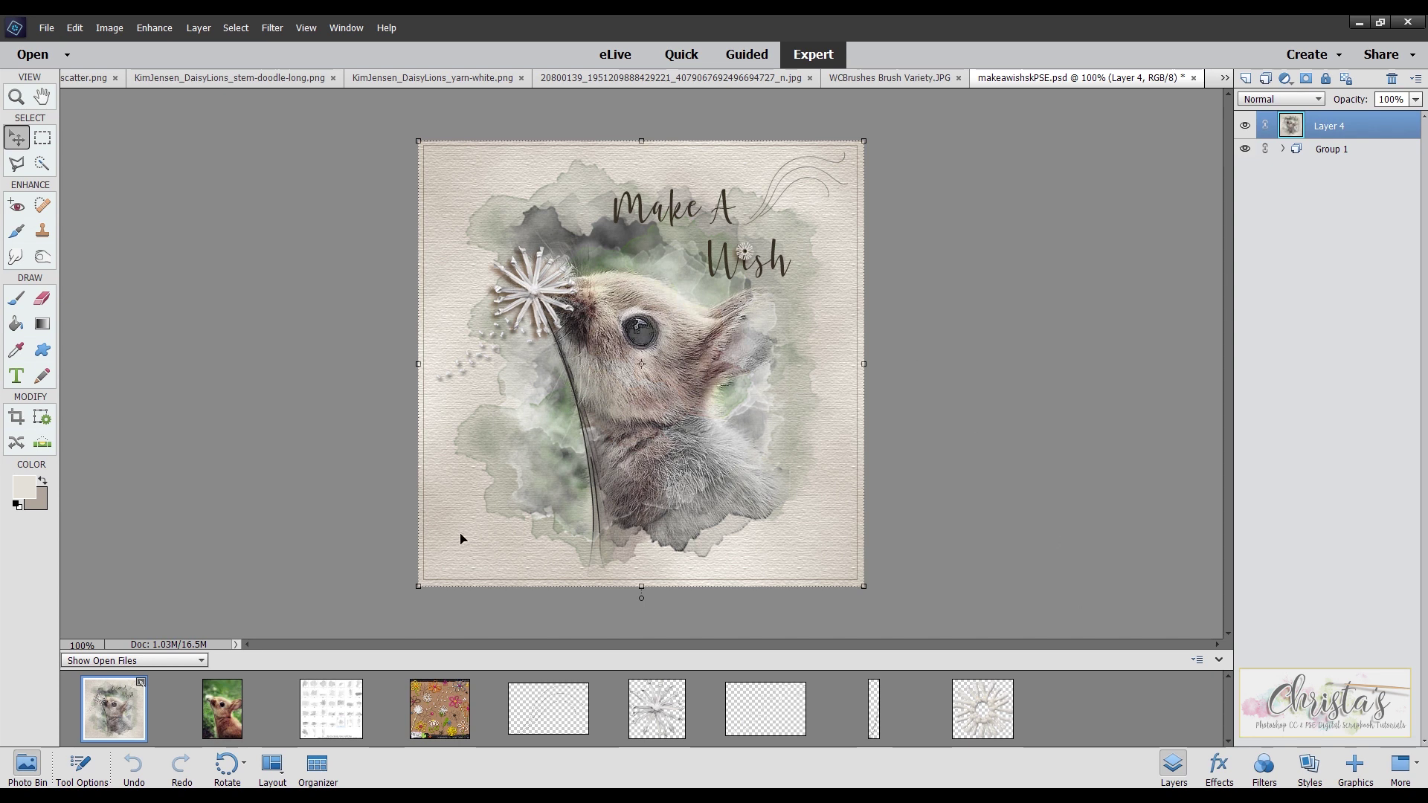
Step: Review the open daisies and dandelions kit preview, the bunny photo and the watercolor brush chart, and return to makeawishskPSE.psd
{"action": "left_click", "coordinate": [440, 712]}
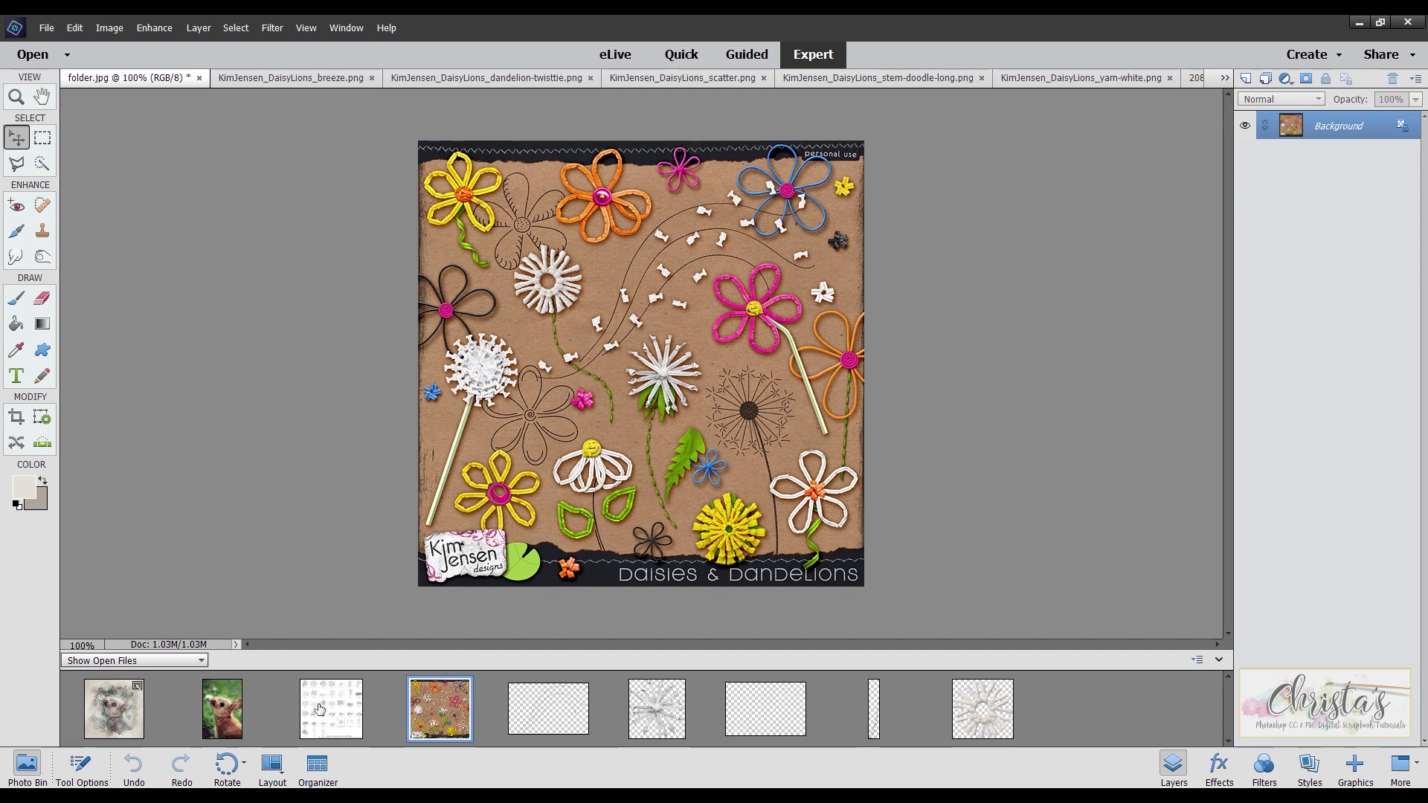
{"action": "left_click", "coordinate": [223, 708]}
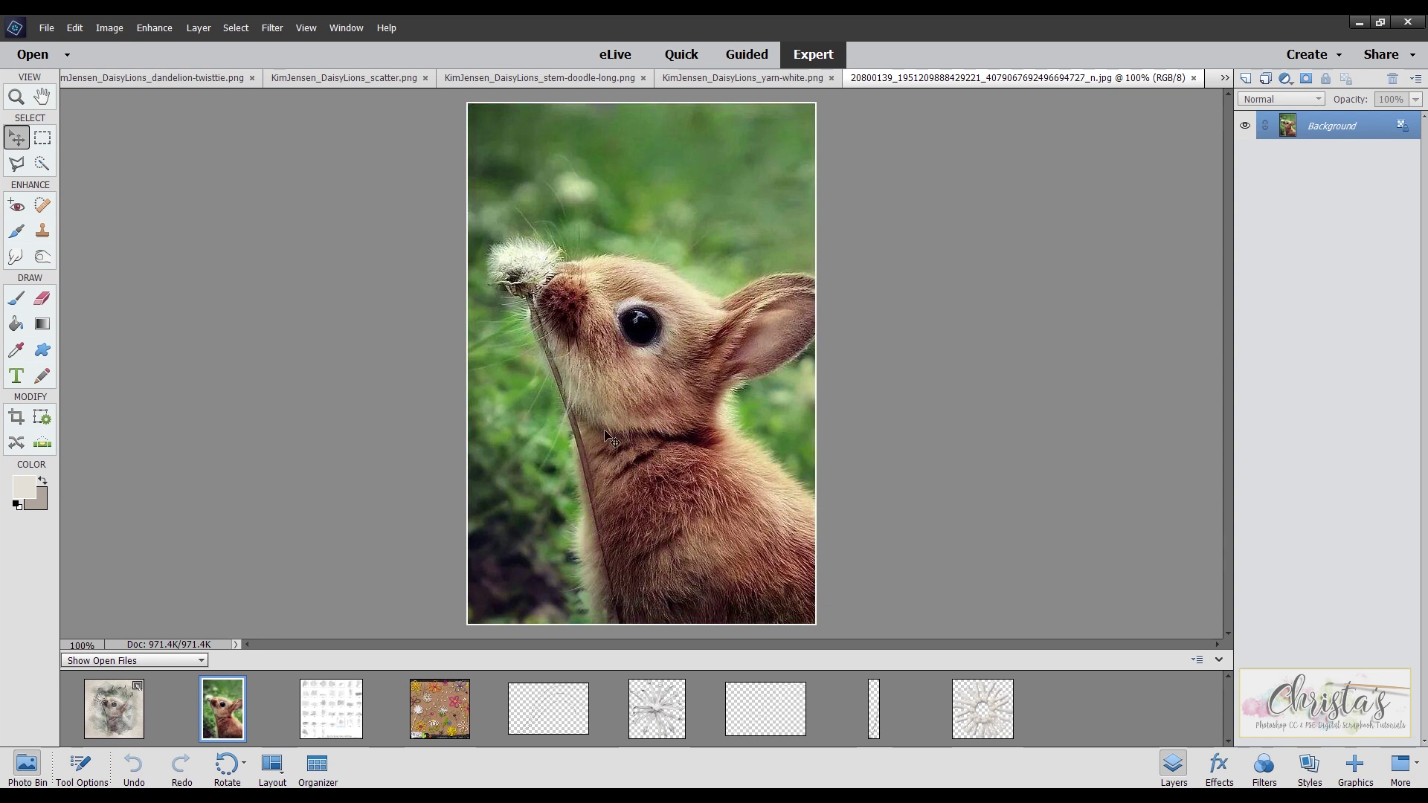
{"action": "double_click", "coordinate": [333, 718]}
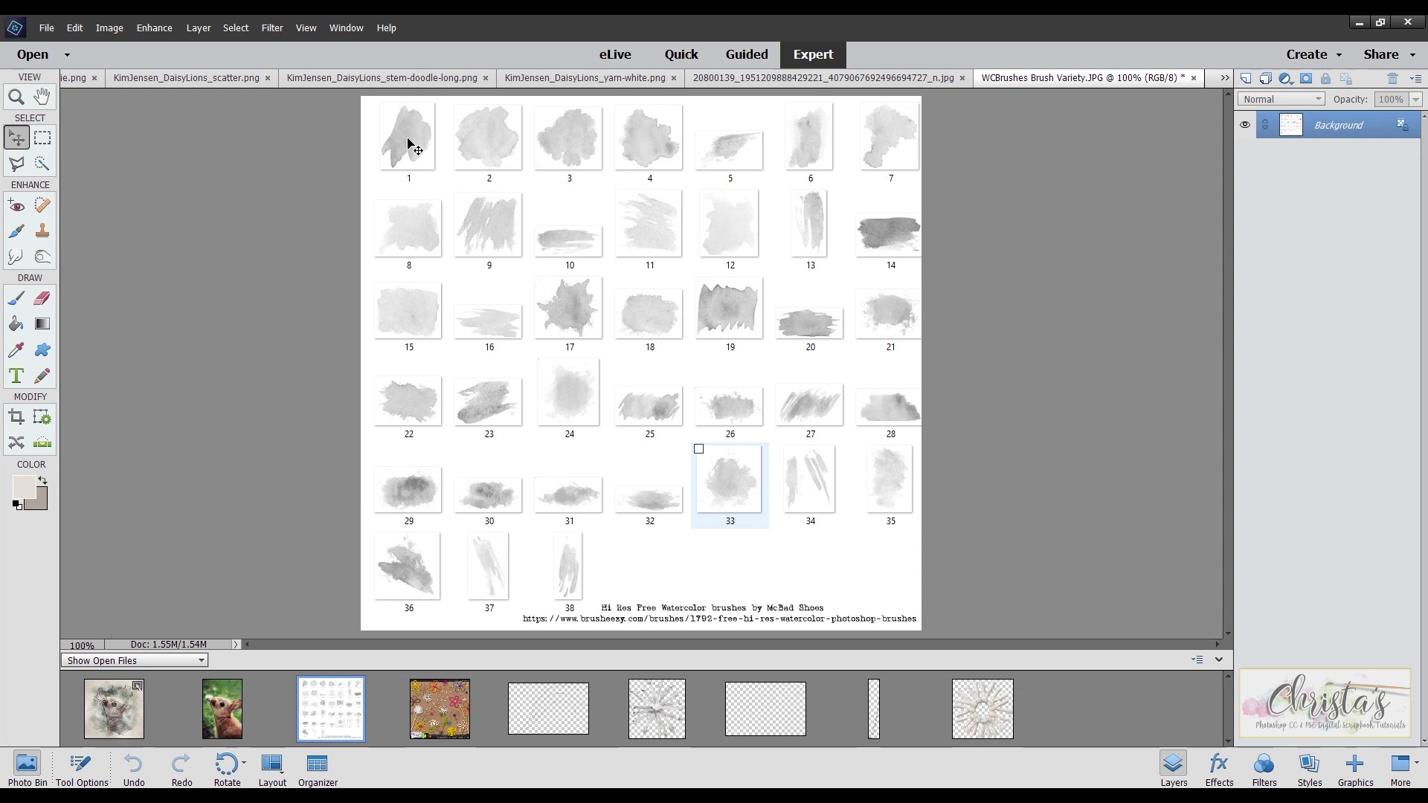
{"action": "mouse_move", "coordinate": [413, 146]}
{"action": "left_mouse_down"}
{"action": "mouse_move", "coordinate": [156, 677]}
{"action": "mouse_move", "coordinate": [97, 749]}
{"action": "mouse_move", "coordinate": [117, 718]}
{"action": "left_mouse_up"}
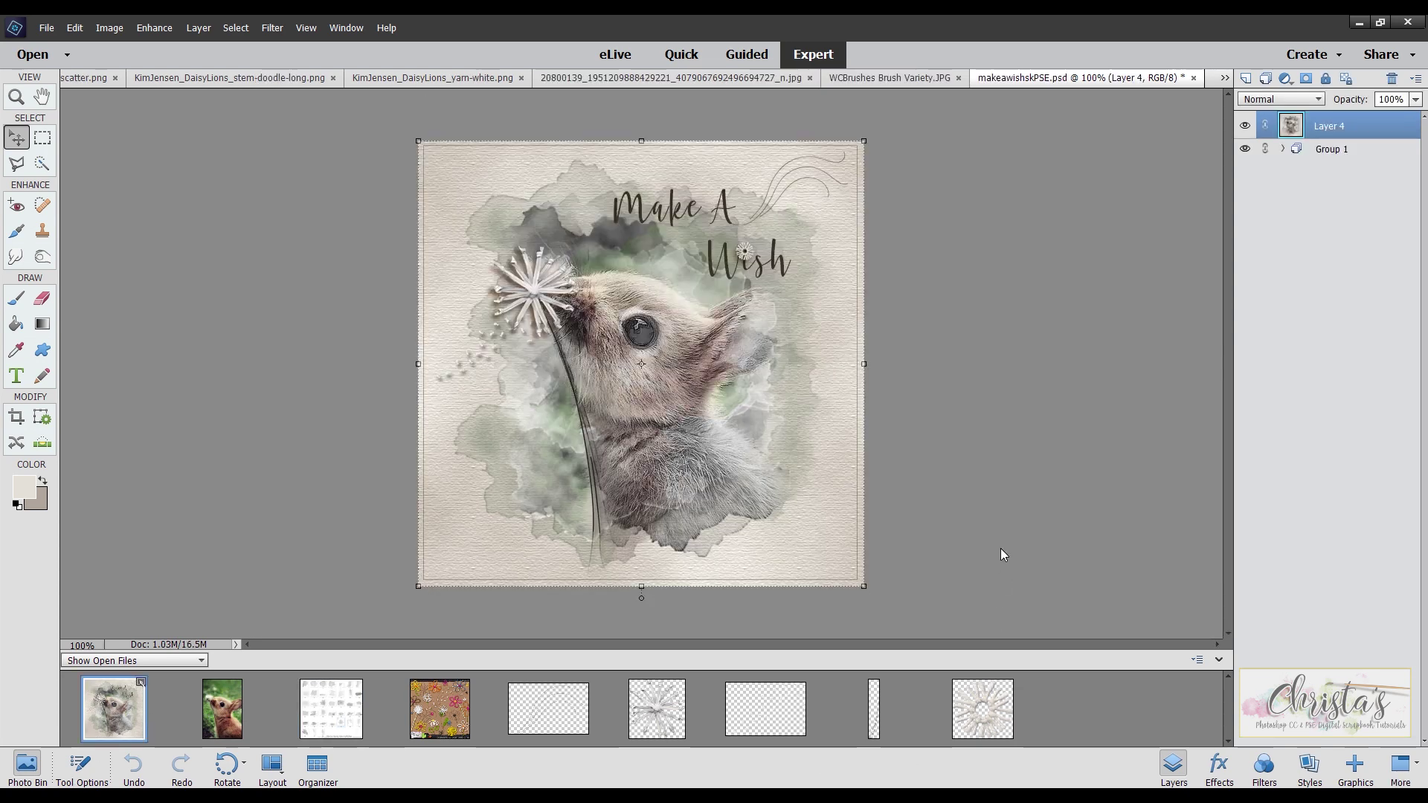
Step: Create a blank 600 x 600 pixel RGB document at 72 pixels/inch with a transparent background
{"action": "left_click", "coordinate": [45, 30]}
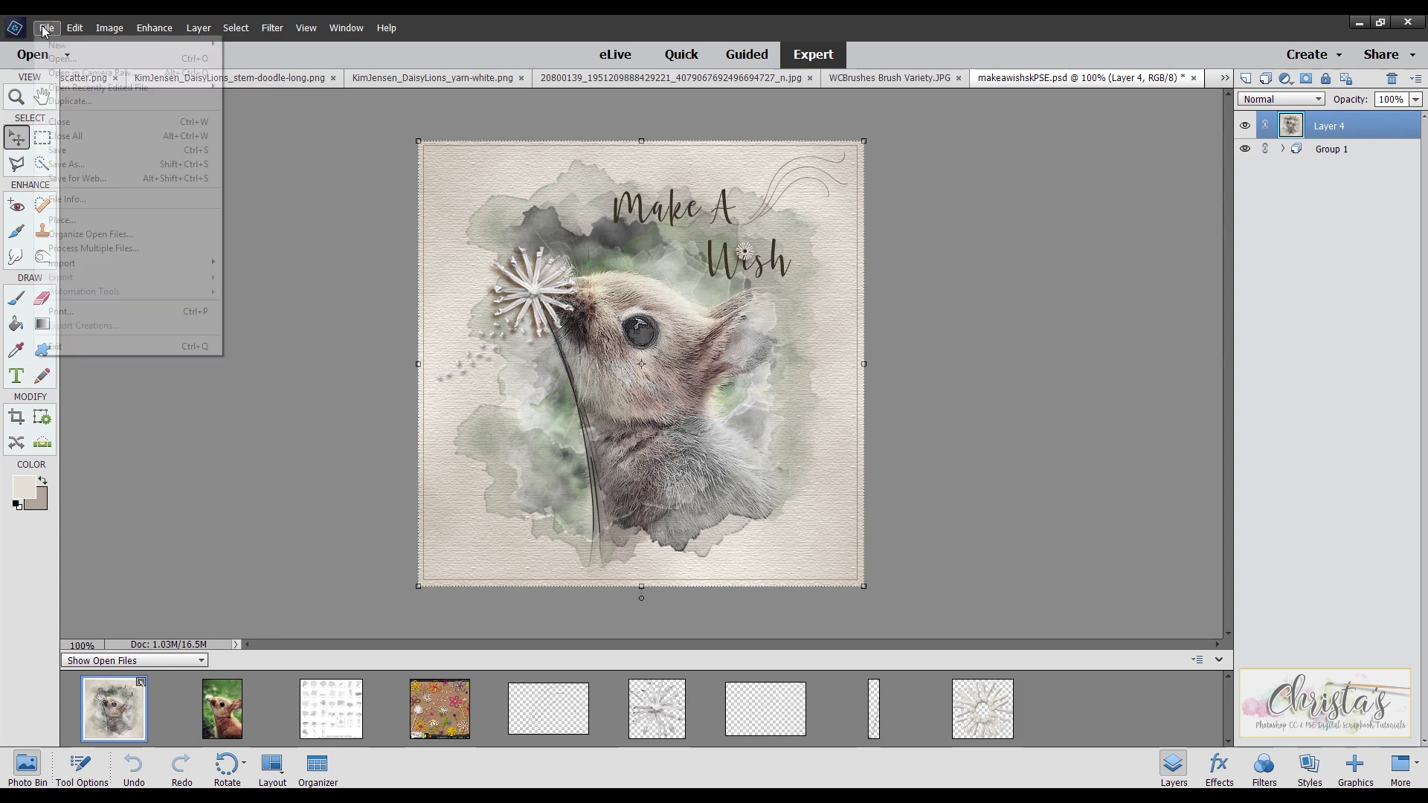
{"action": "mouse_move", "coordinate": [53, 46]}
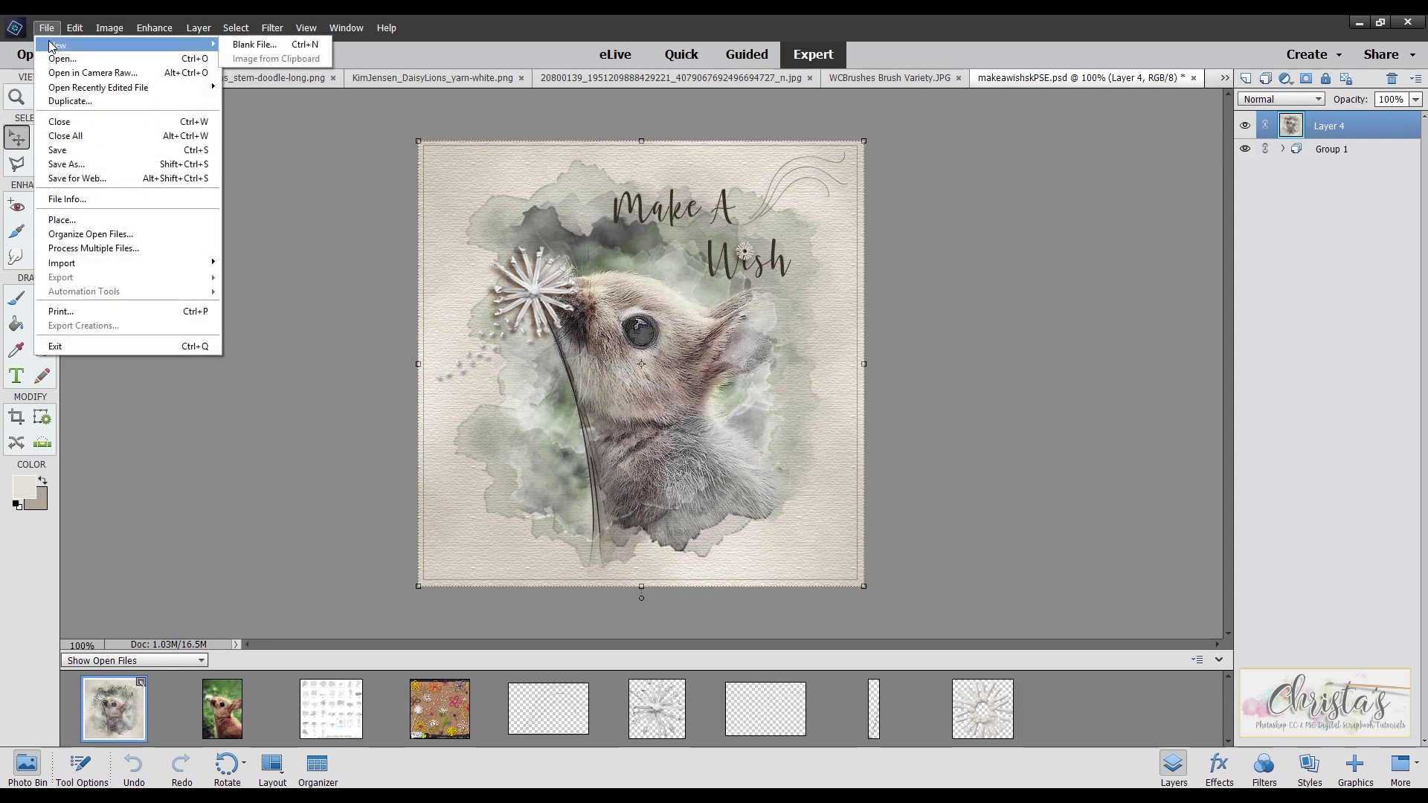
{"action": "left_click", "coordinate": [237, 48]}
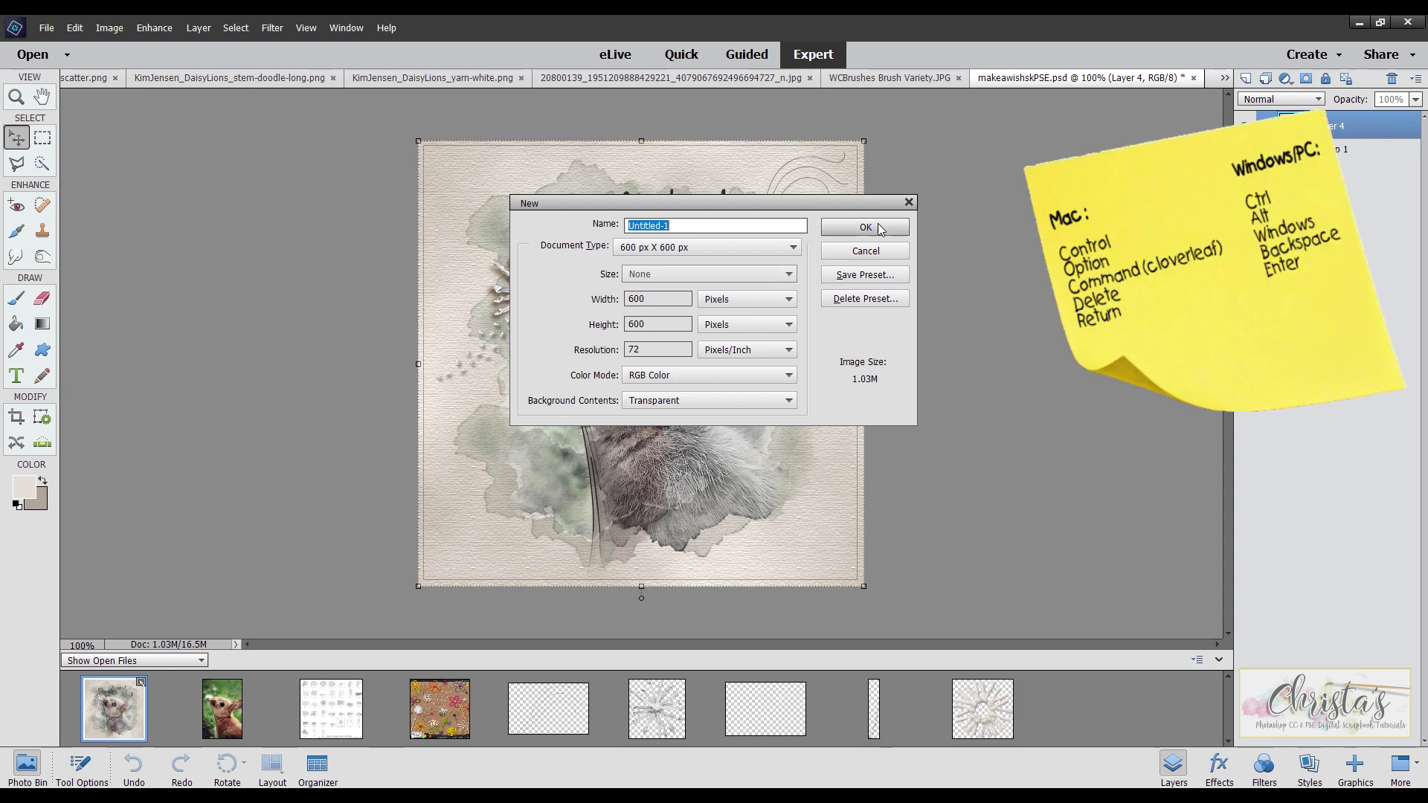
{"action": "left_click", "coordinate": [866, 227]}
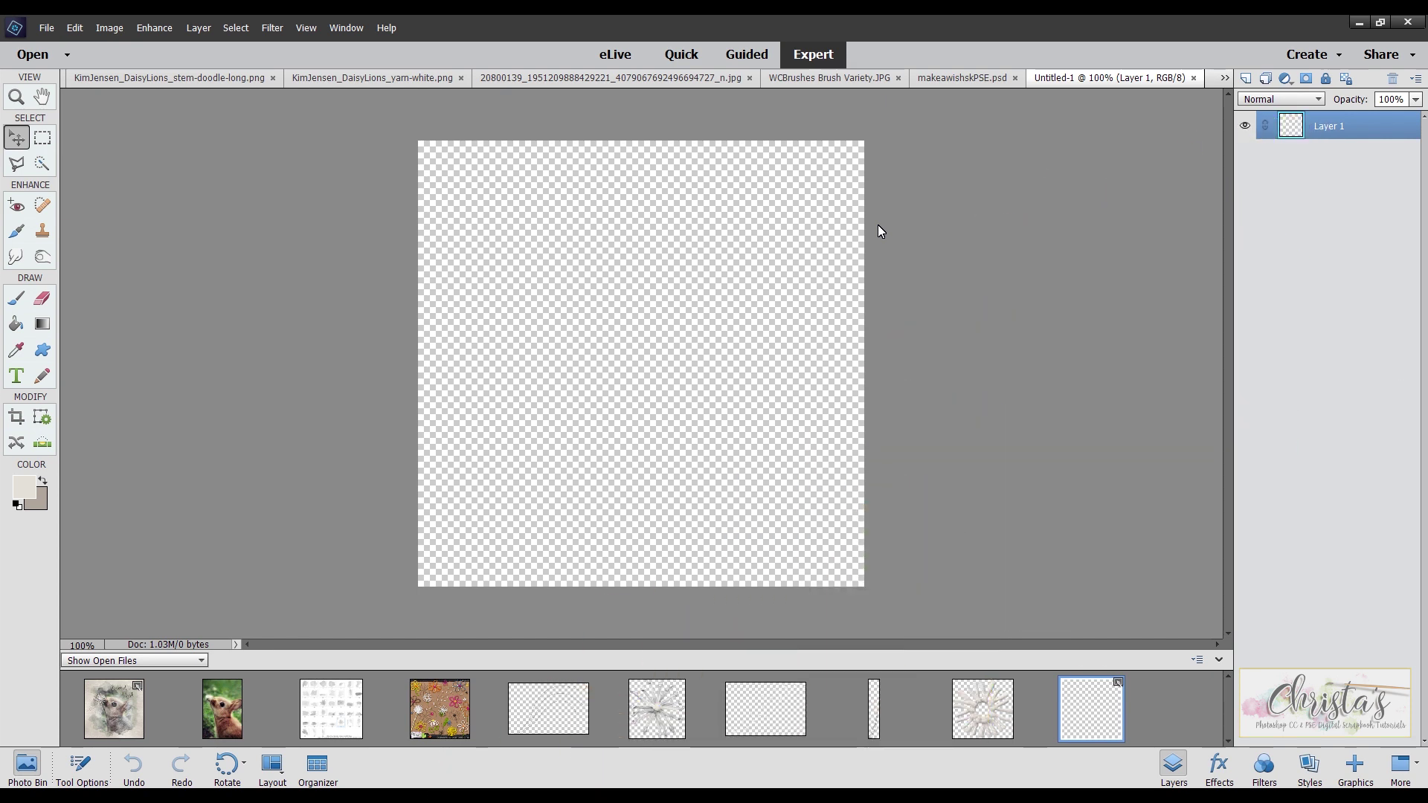
Step: Set the foreground color to e4e0d7 and the background color to b0a69a
{"action": "left_click", "coordinate": [25, 491]}
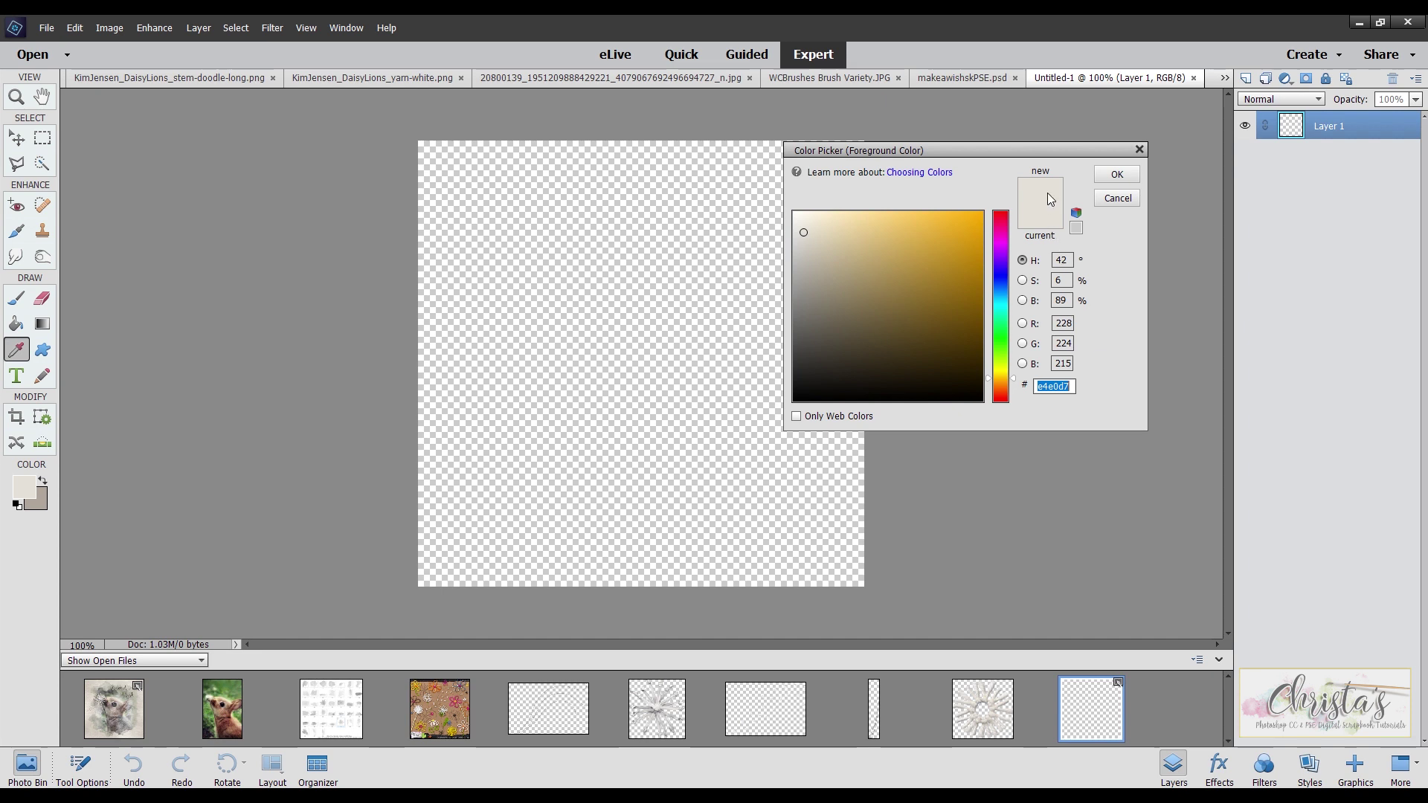
{"action": "left_click", "coordinate": [1117, 174]}
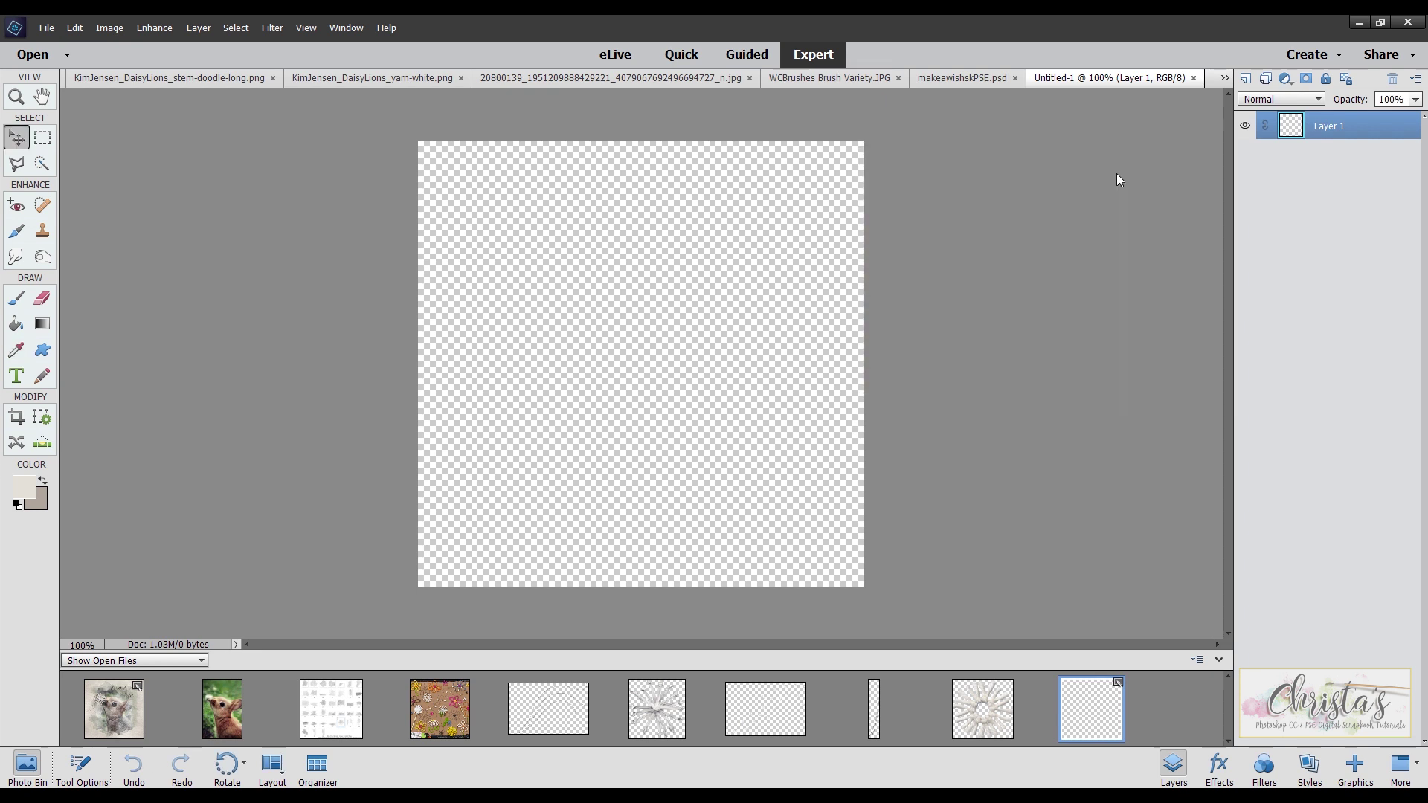
{"action": "left_click", "coordinate": [44, 506]}
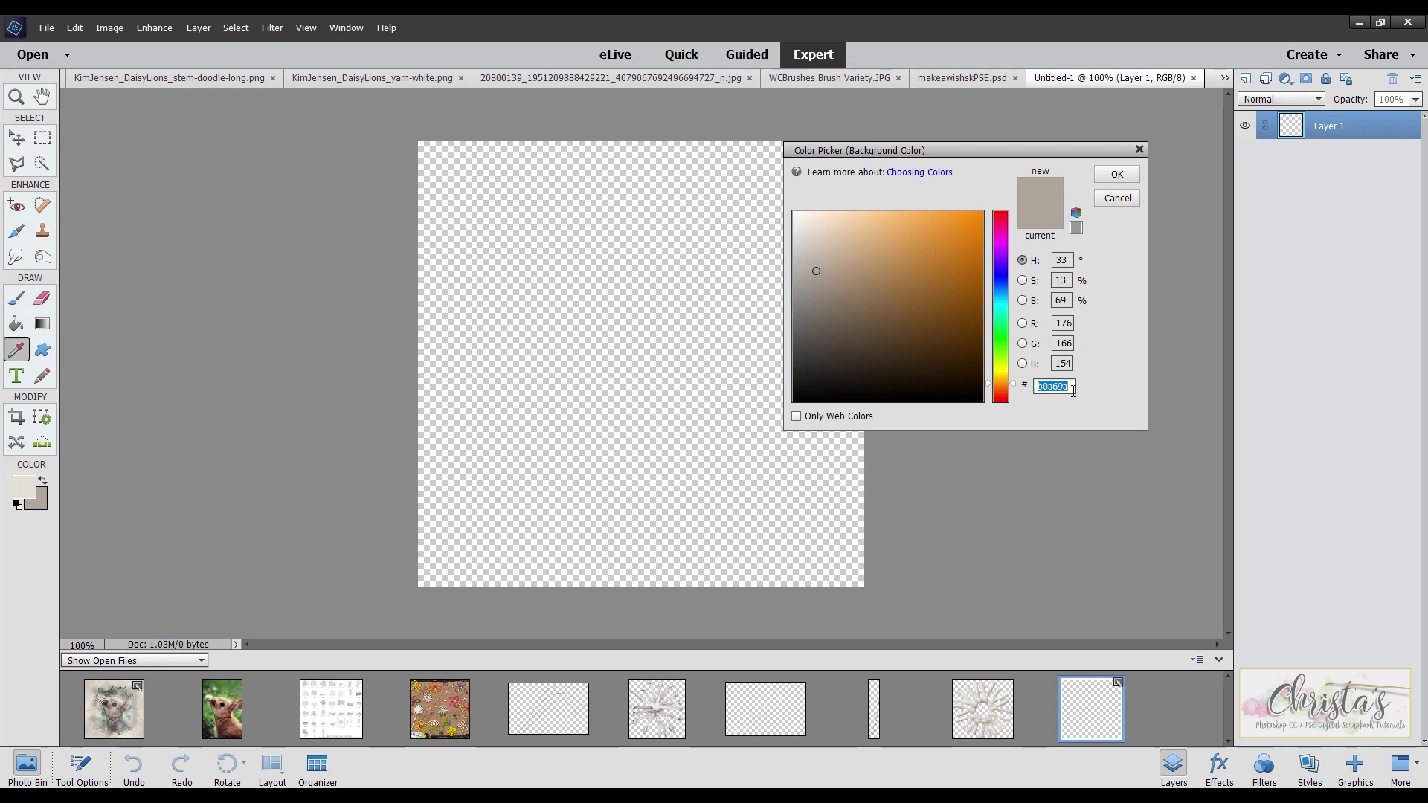
{"action": "left_click", "coordinate": [1114, 177]}
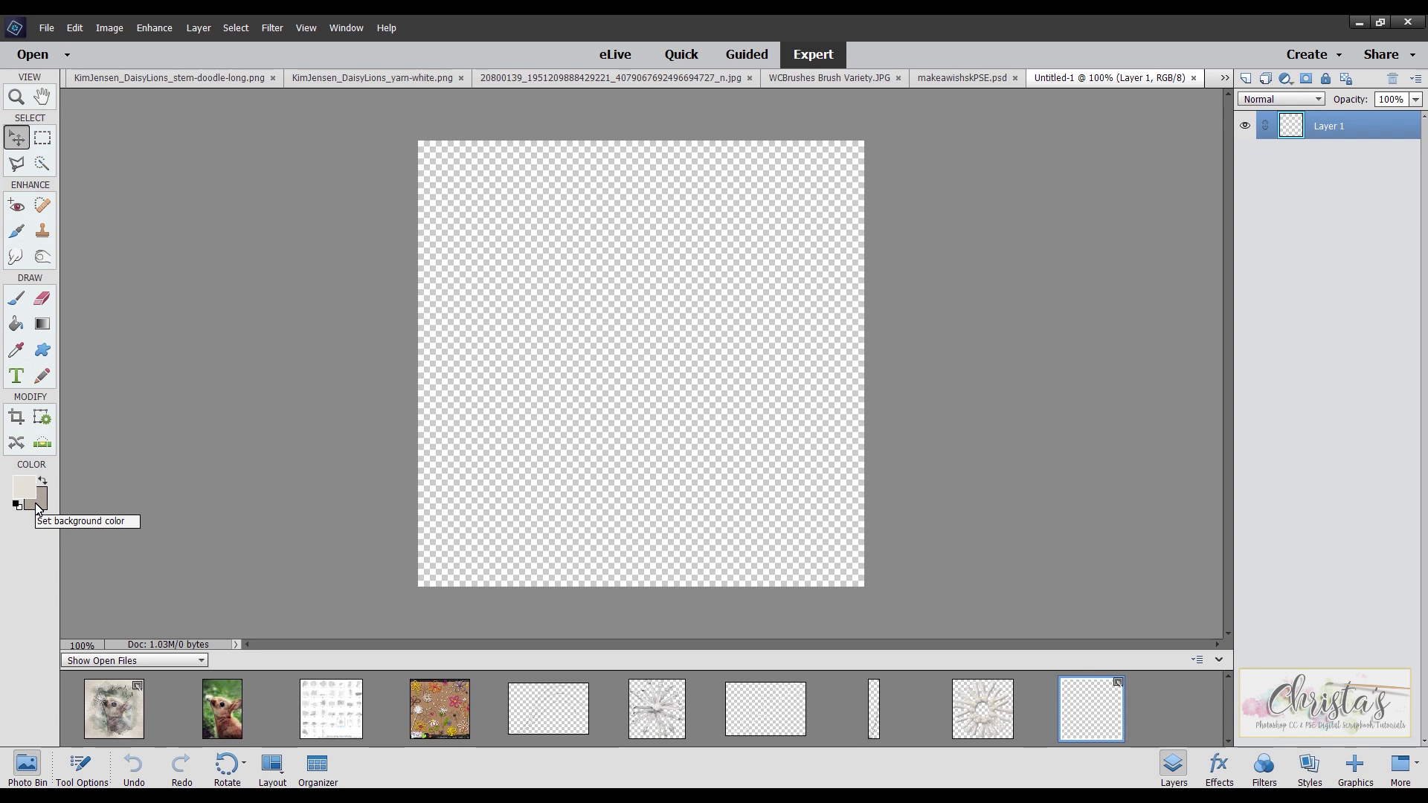
Step: Fill Layer 1 with the Clouds render filter using the beige foreground and background colors
{"action": "left_click", "coordinate": [266, 30]}
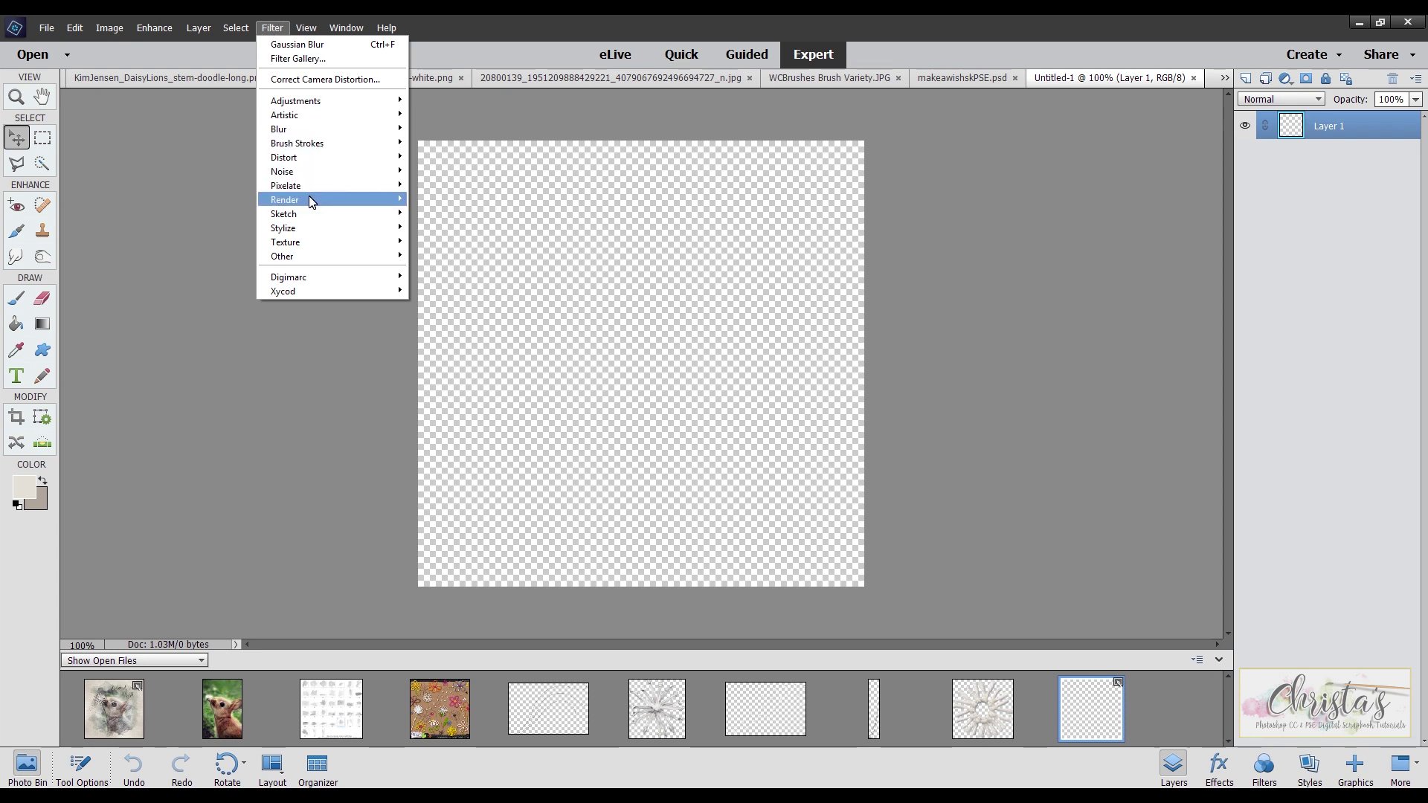
{"action": "mouse_move", "coordinate": [312, 200]}
{"action": "left_click", "coordinate": [439, 201]}
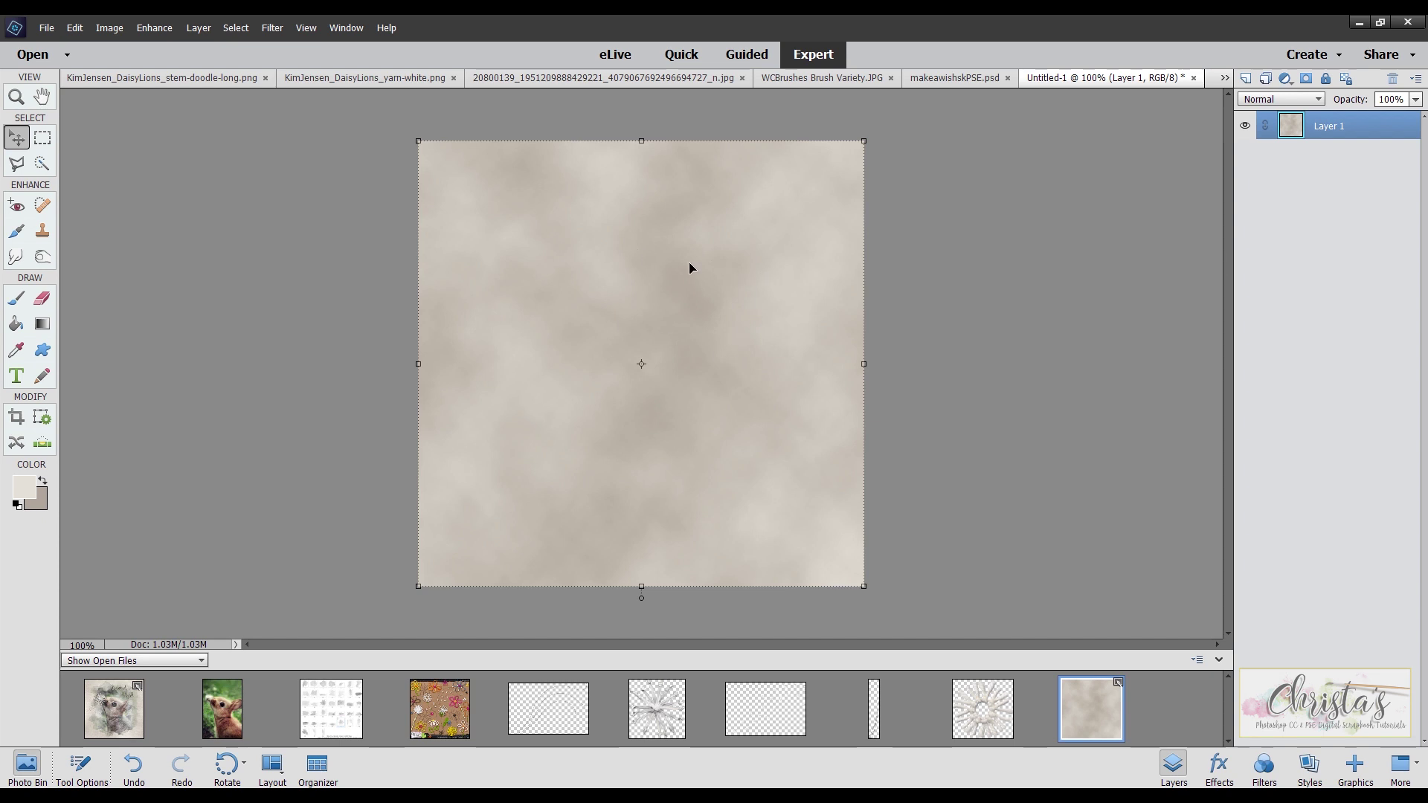
Step: Soften the clouds on Layer 1 with a Gaussian Blur of about 31 pixels radius
{"action": "left_click", "coordinate": [272, 28]}
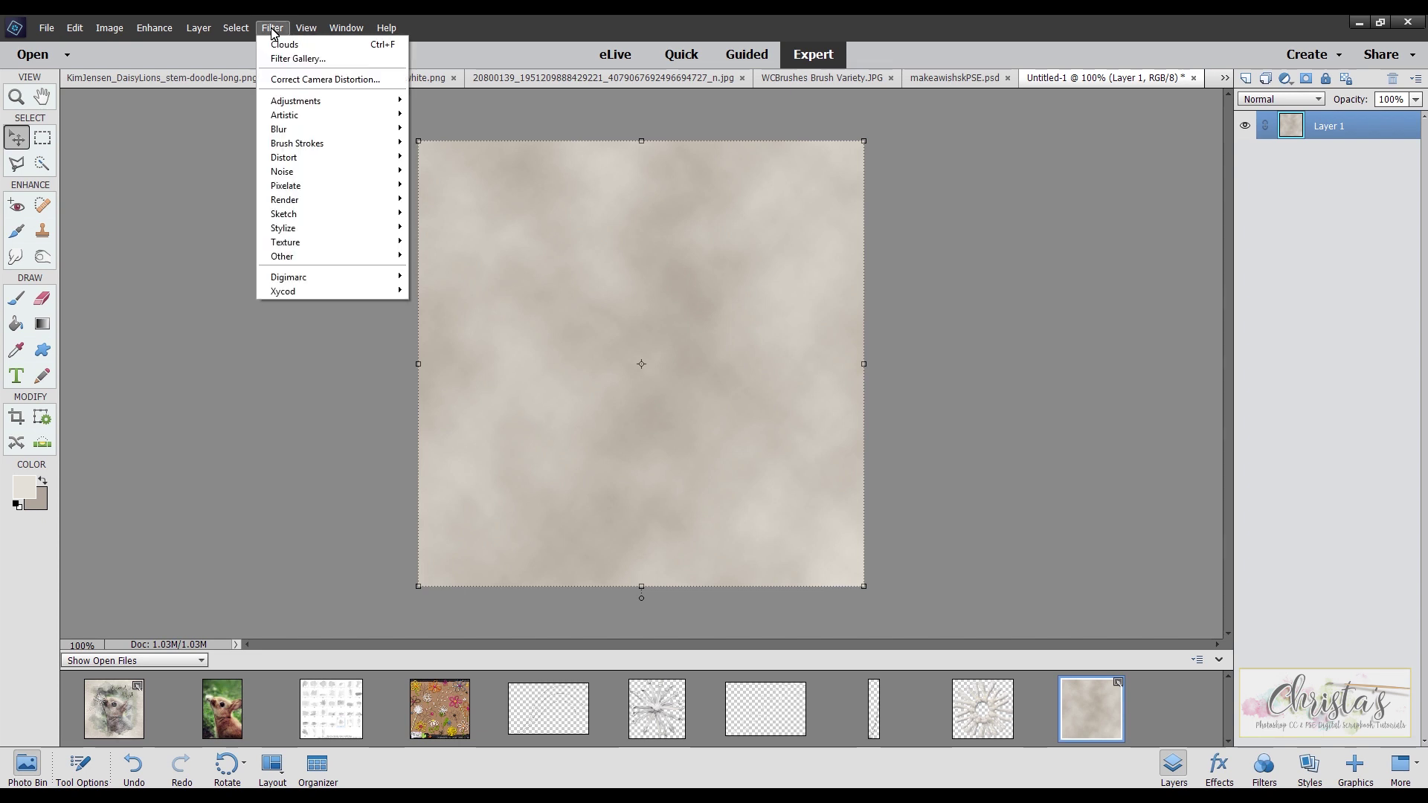
{"action": "mouse_move", "coordinate": [287, 131]}
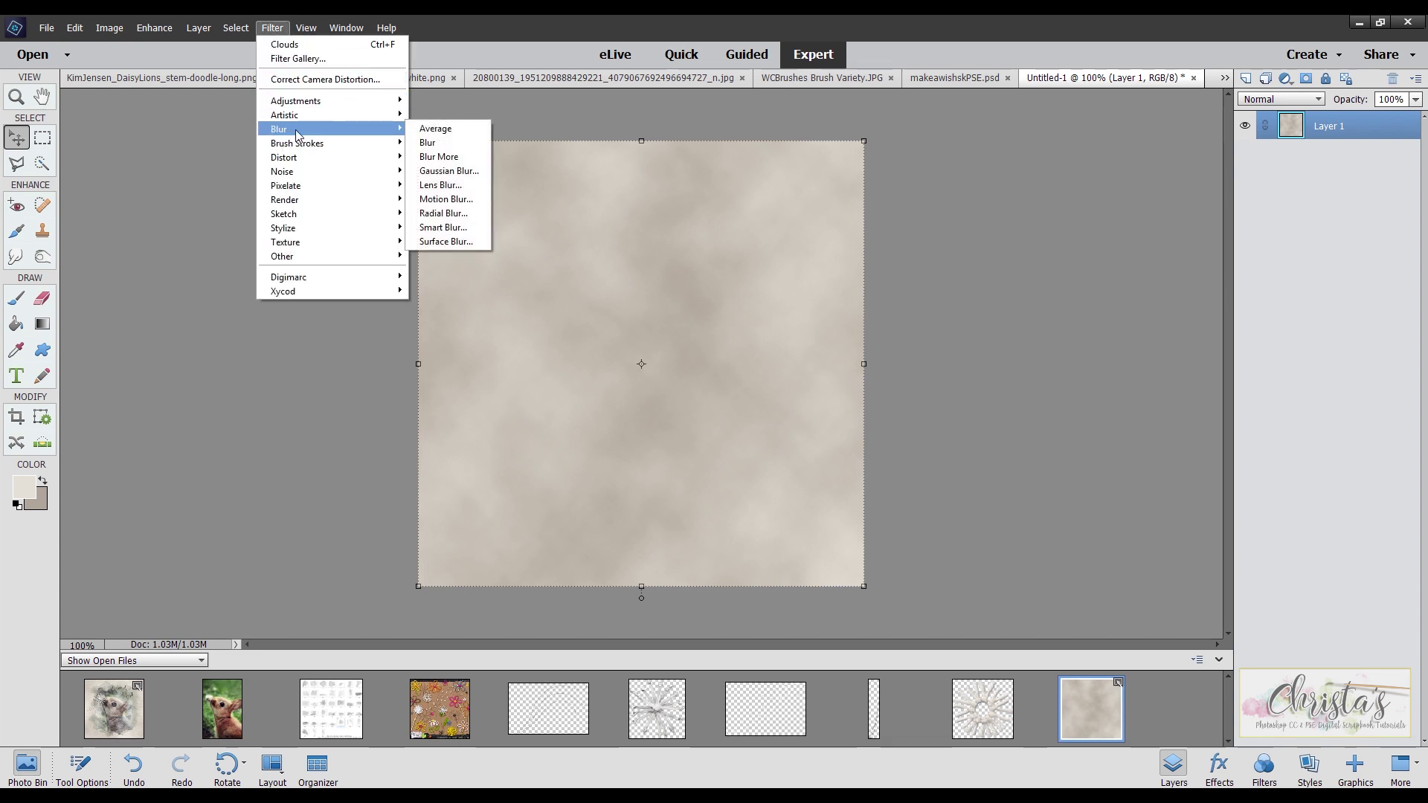
{"action": "left_click", "coordinate": [450, 172]}
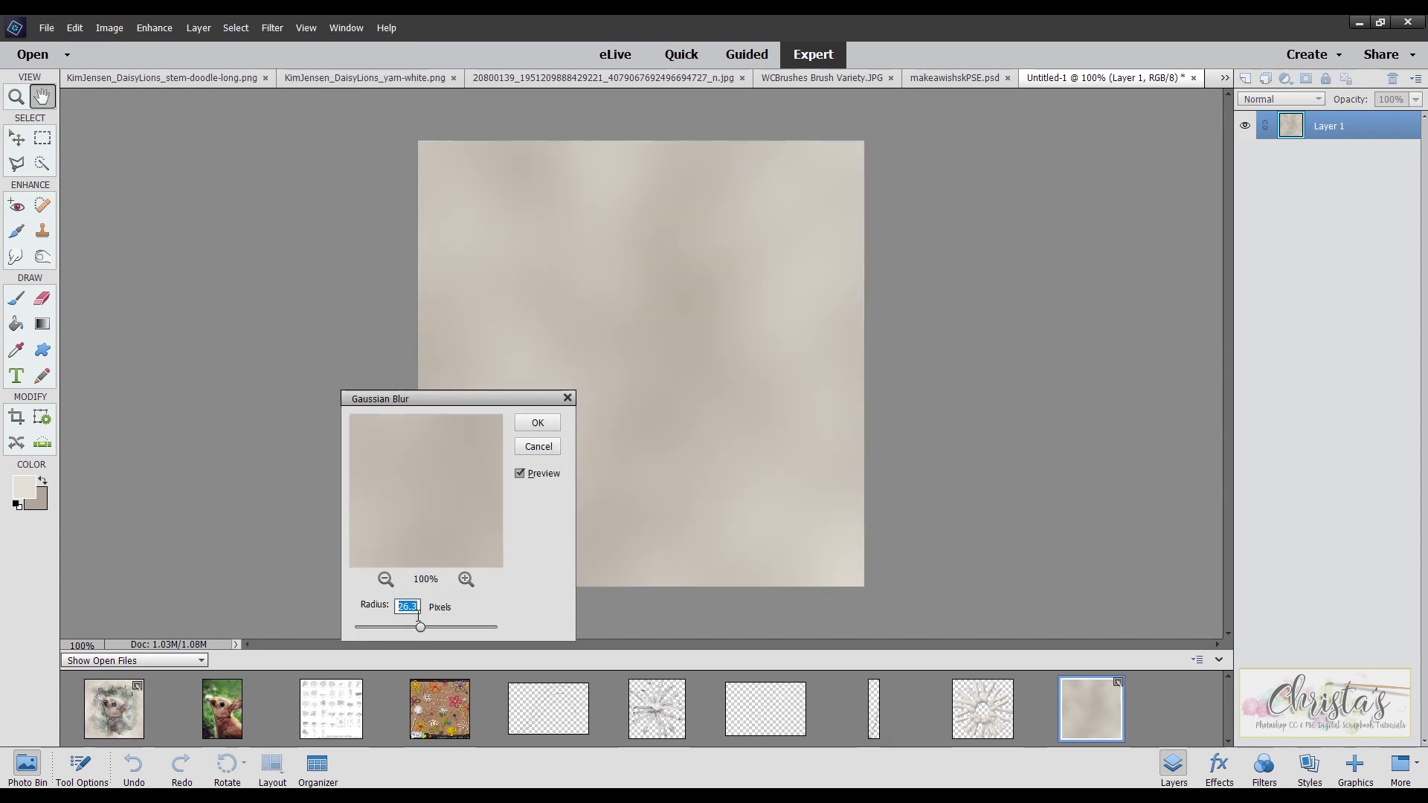
{"action": "left_click_drag", "start_coordinate": [421, 627], "coordinate": [408, 627]}
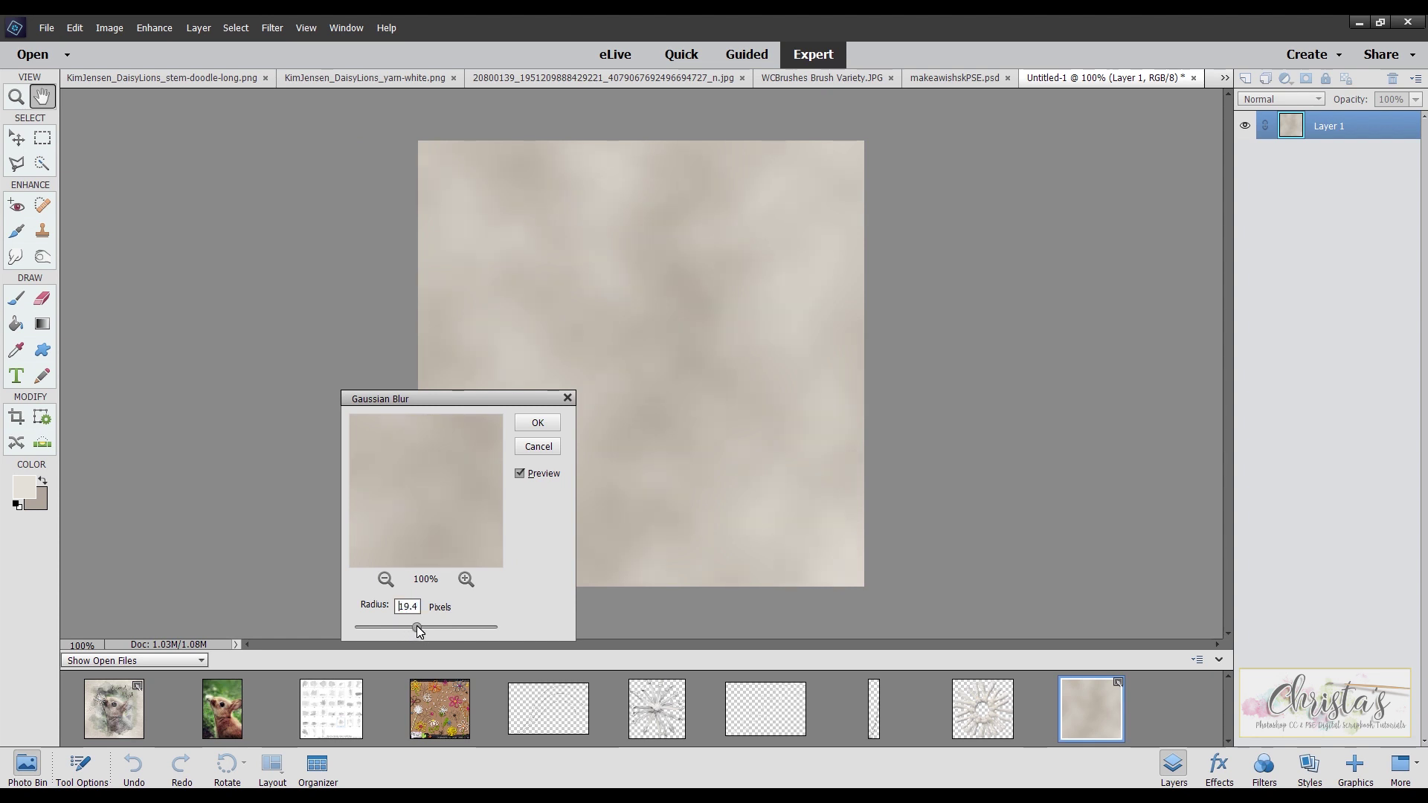
{"action": "left_click_drag", "start_coordinate": [423, 627], "coordinate": [452, 603]}
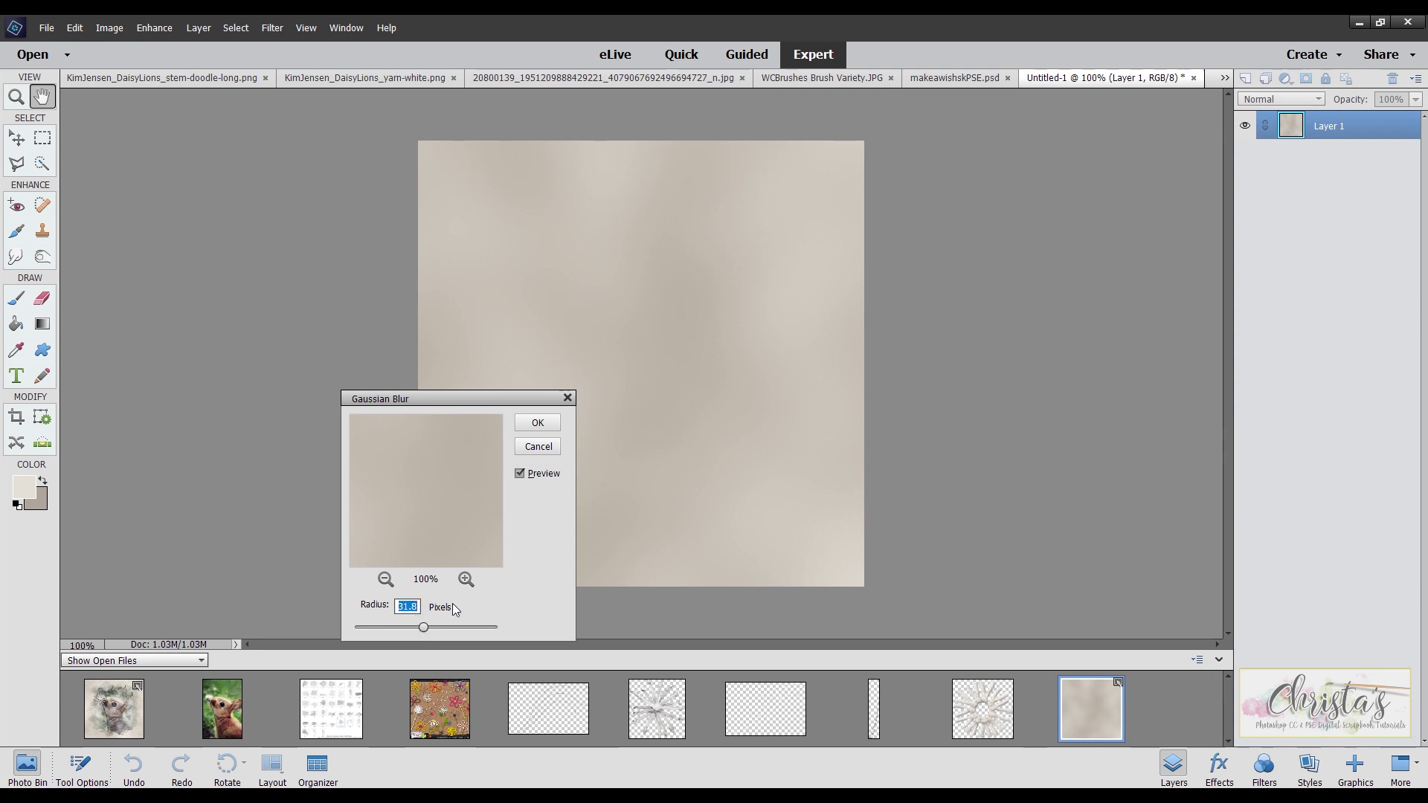
{"action": "left_click", "coordinate": [539, 423]}
{"action": "key", "text": "v"}
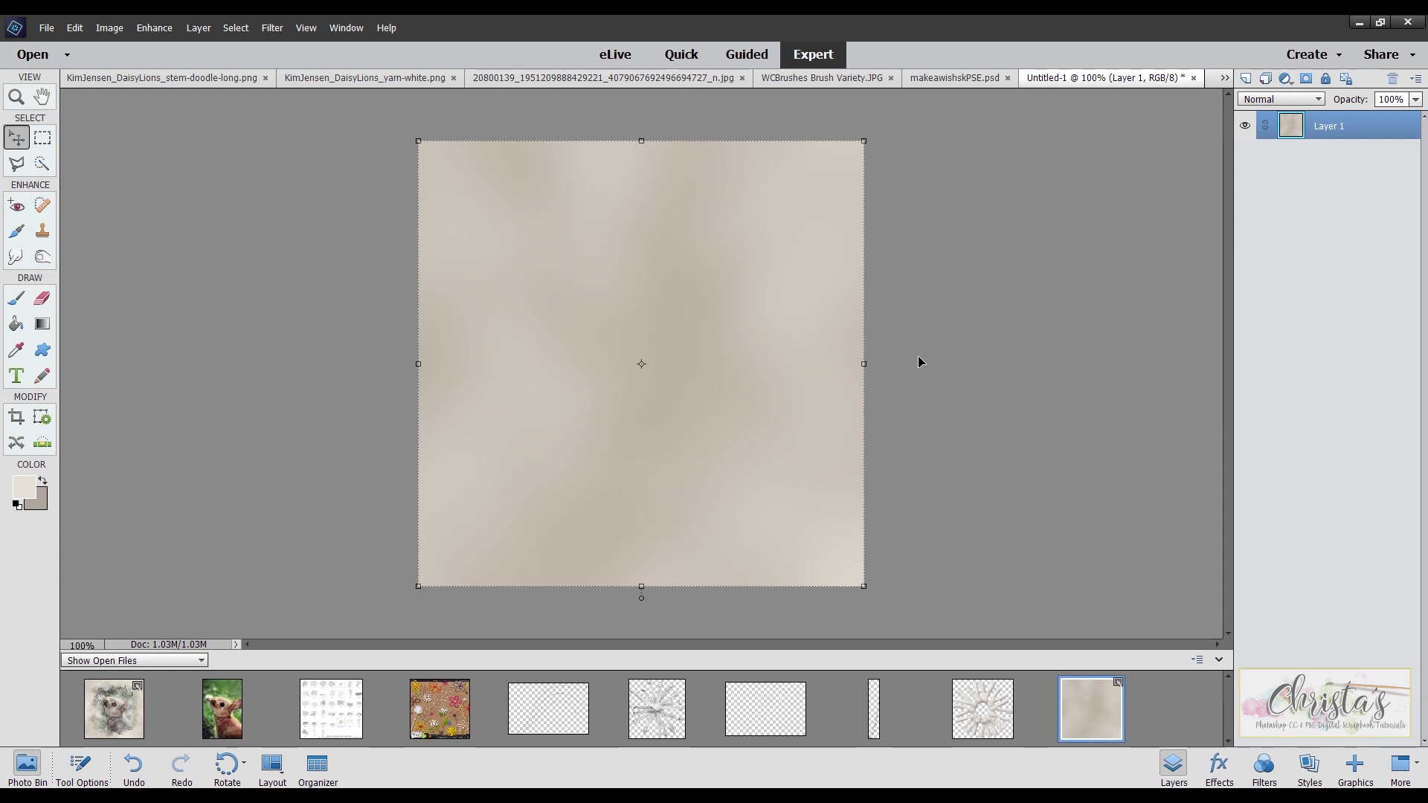
Step: Open the stone wall photo IMG_0536.jpg from the sketchy folder
{"action": "left_click", "coordinate": [46, 27]}
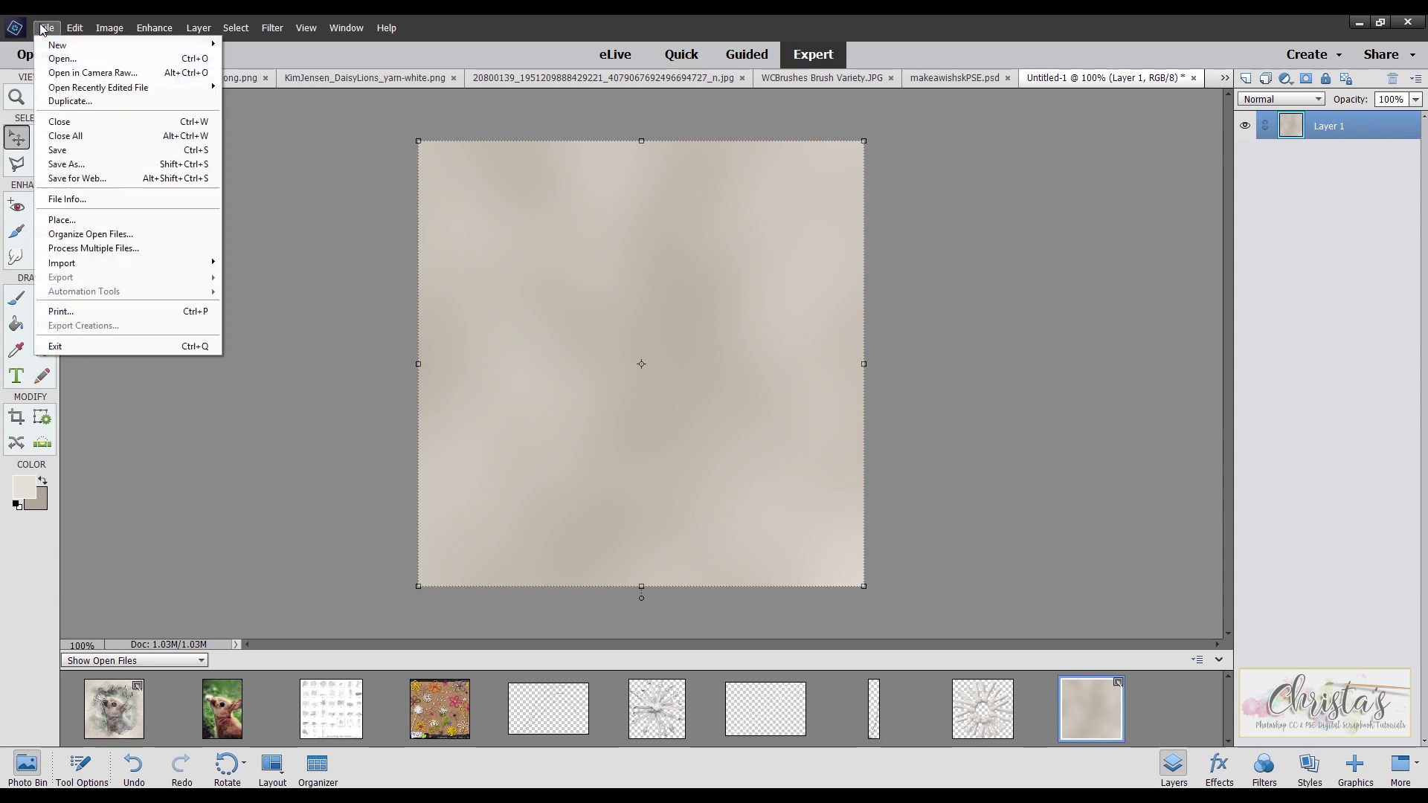
{"action": "left_click", "coordinate": [59, 58]}
{"action": "left_click", "coordinate": [516, 390]}
{"action": "double_click", "coordinate": [517, 392]}
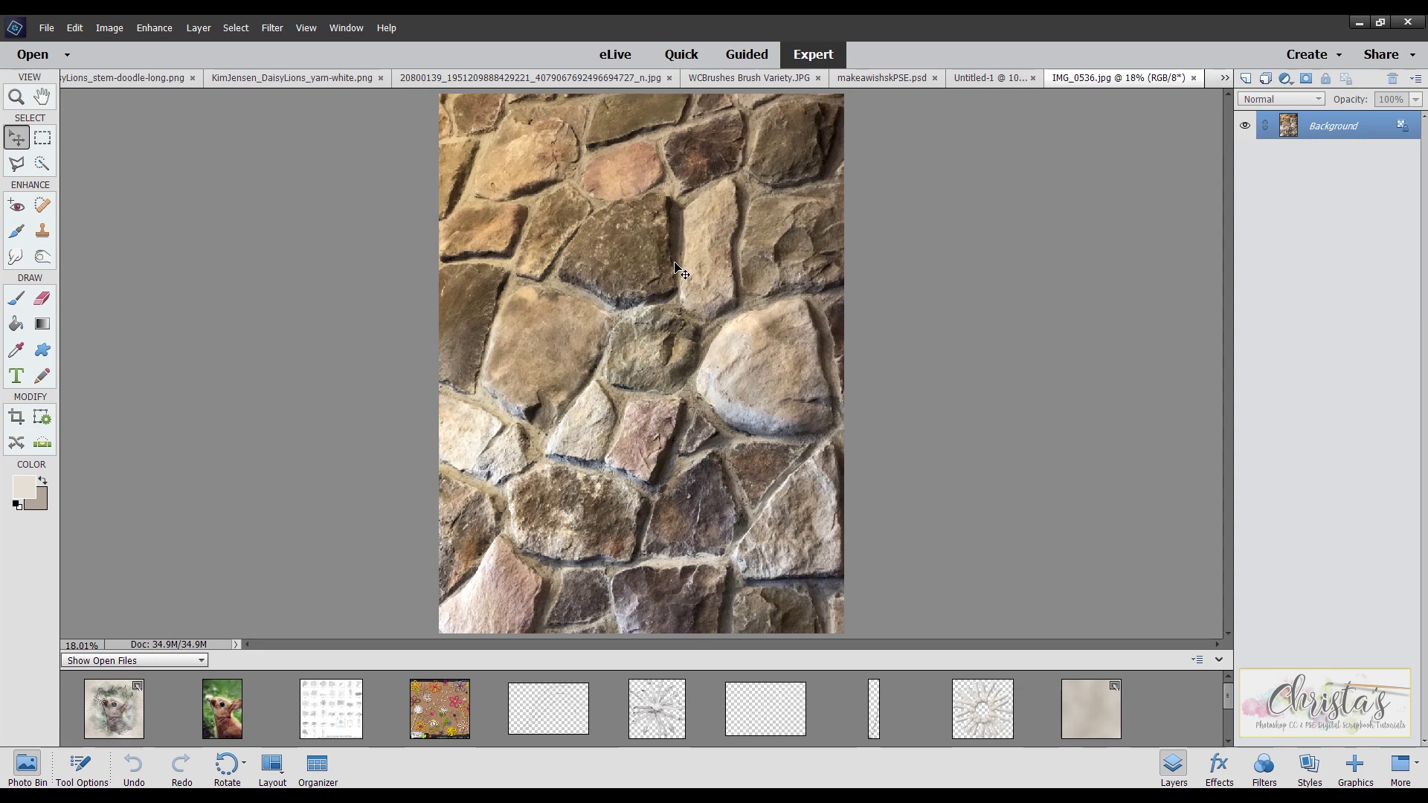
Step: Save the stone wall photo in Photoshop PSD format as IMG_0536, replacing the existing file
{"action": "left_click", "coordinate": [44, 28]}
{"action": "left_click", "coordinate": [78, 166]}
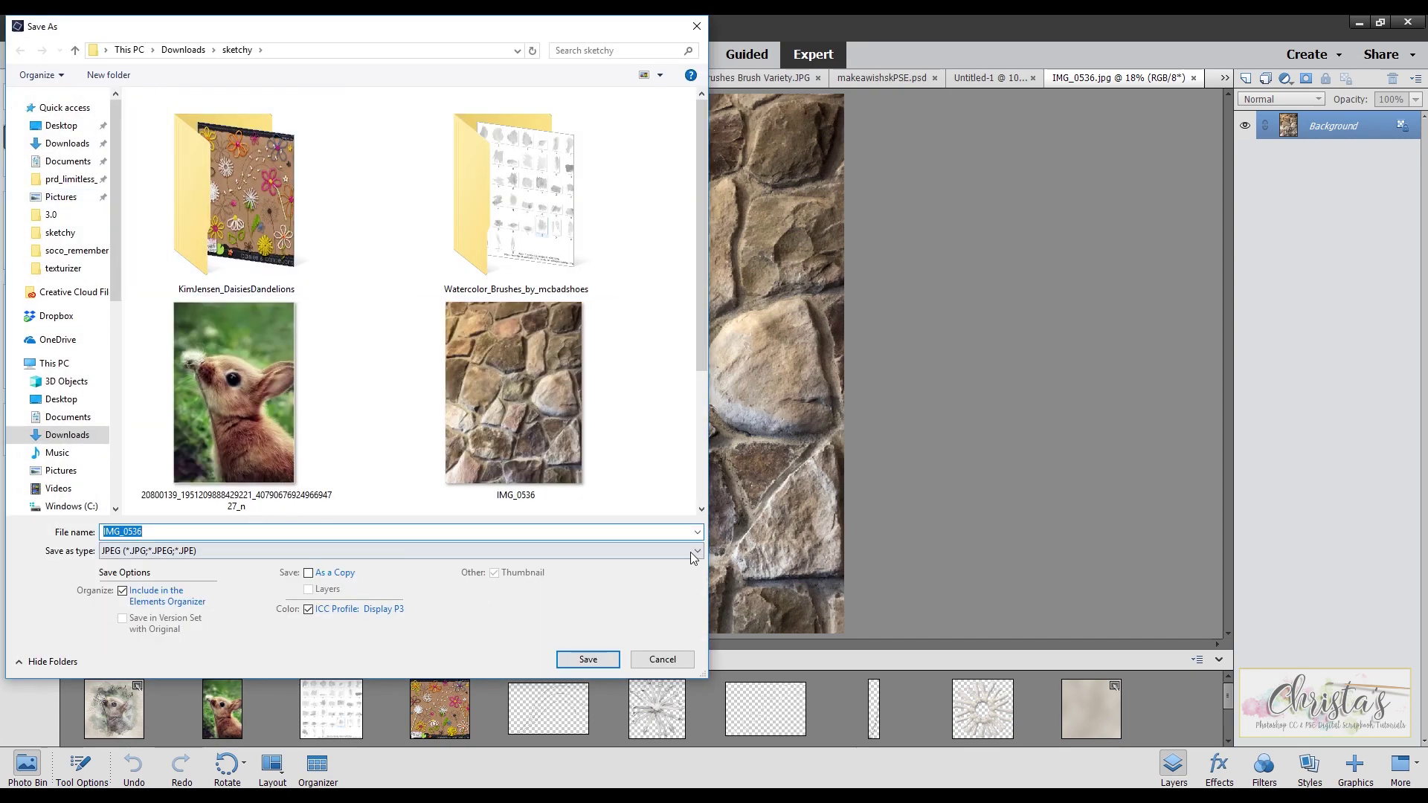
{"action": "left_click", "coordinate": [695, 554]}
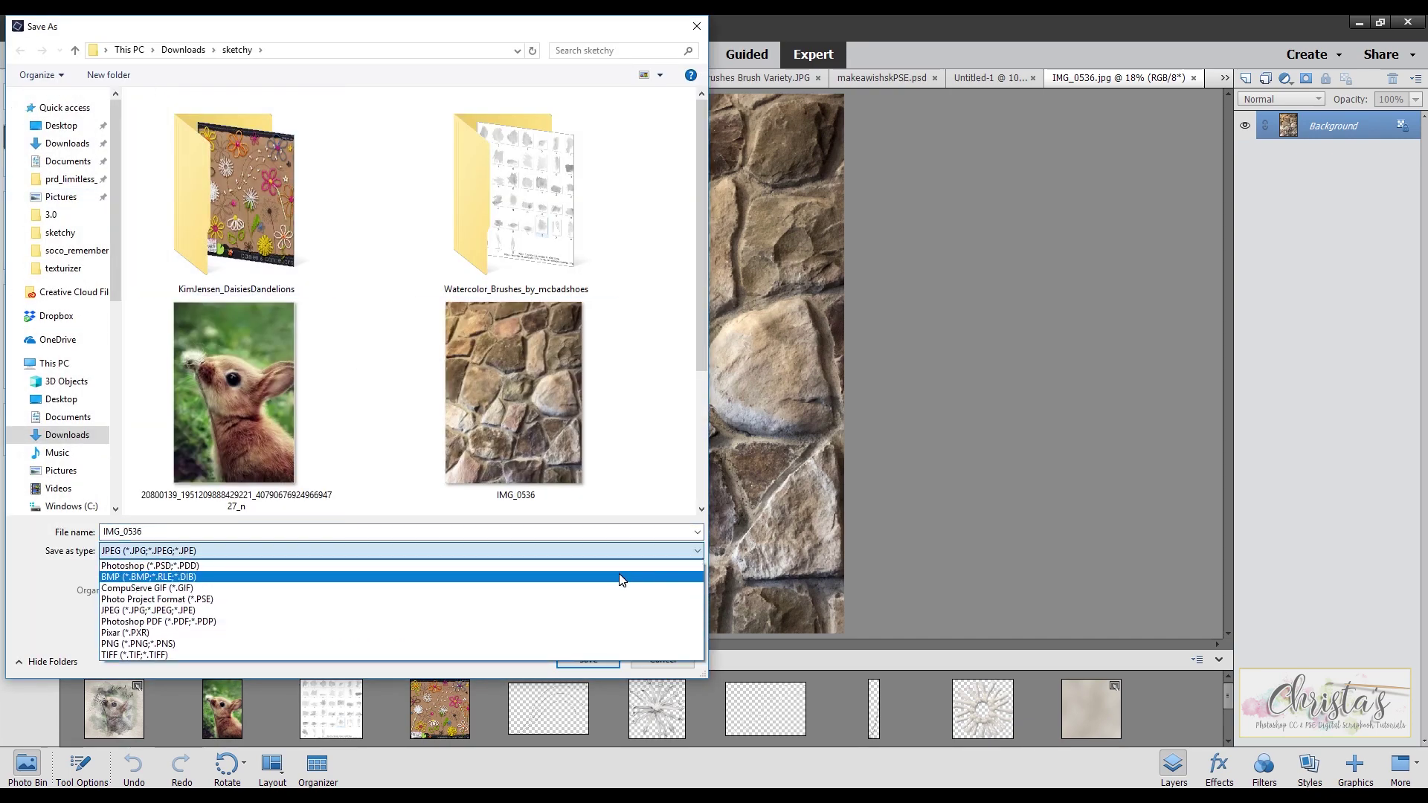
{"action": "left_click", "coordinate": [622, 567]}
{"action": "left_click", "coordinate": [590, 659]}
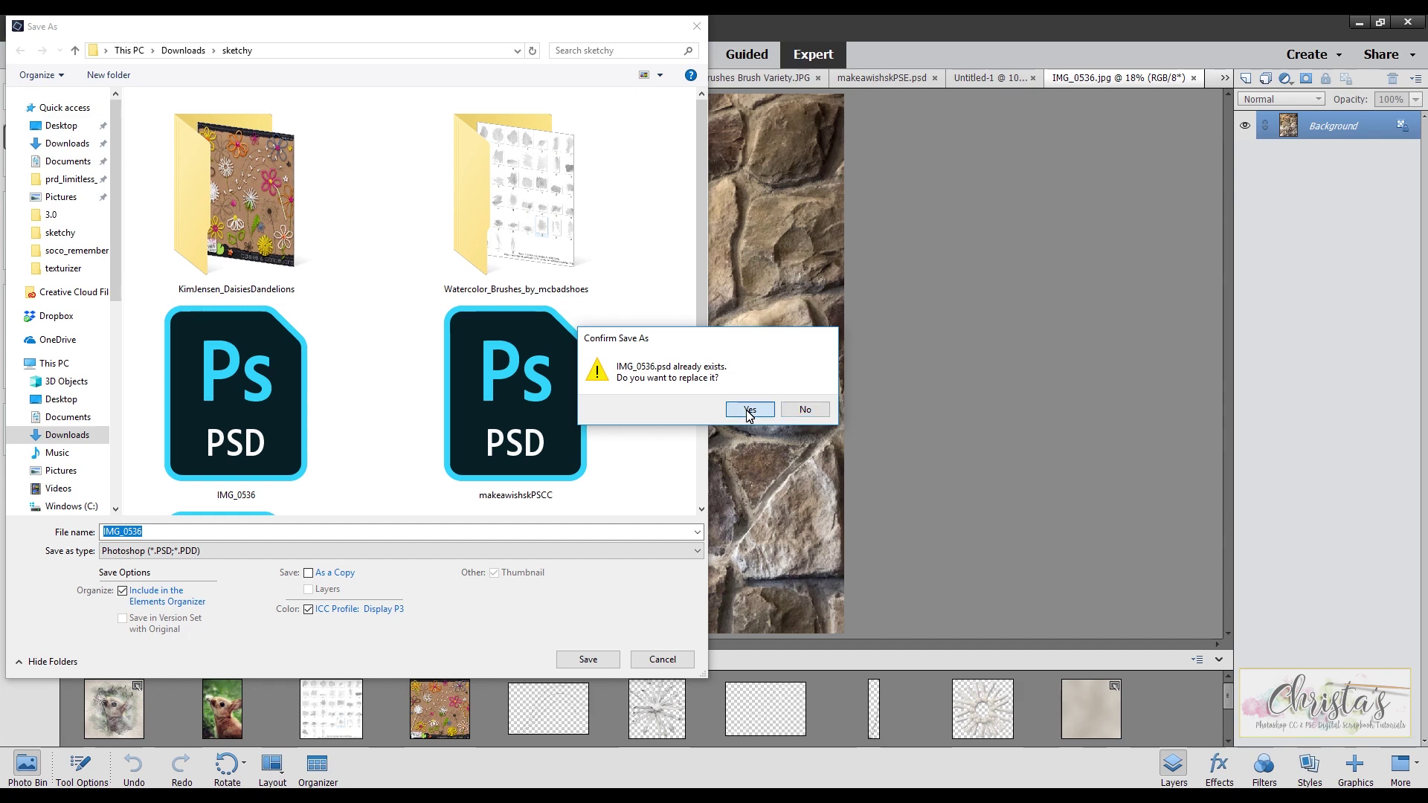
{"action": "left_click", "coordinate": [749, 411]}
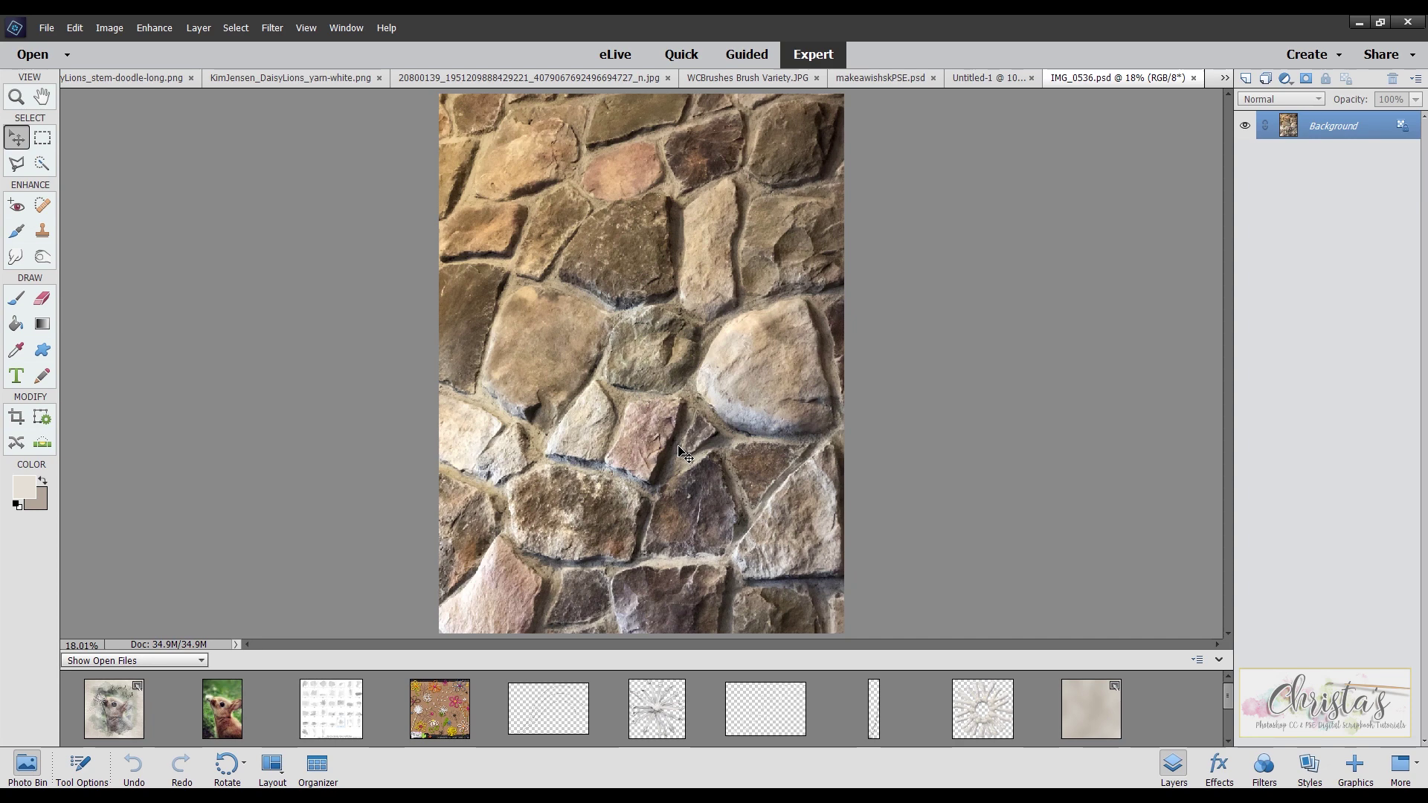
Step: In the Untitled-1 document, open the Texturizer filter for the clouds layer and load IMG_0536.psd as its texture
{"action": "left_click", "coordinate": [1096, 716]}
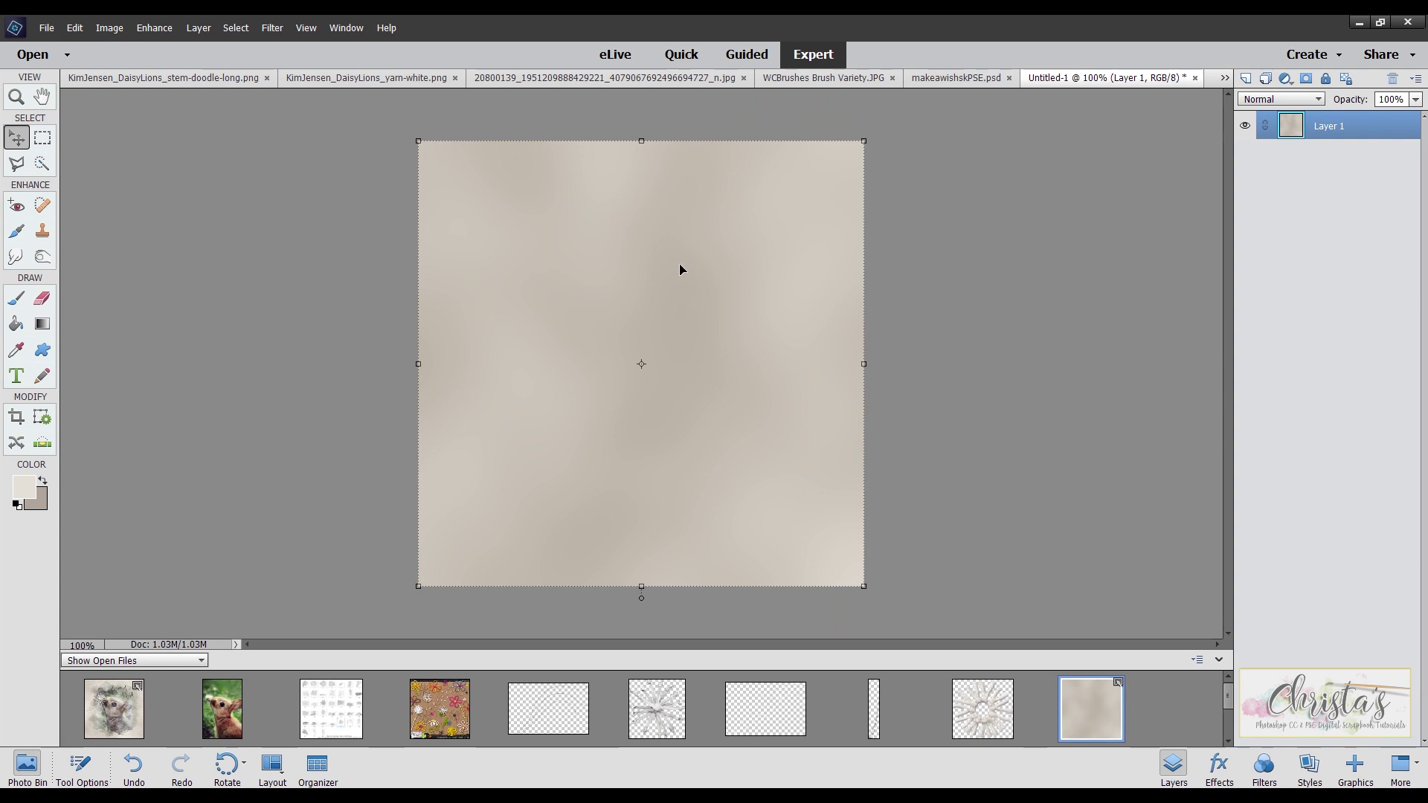
{"action": "left_click", "coordinate": [266, 29]}
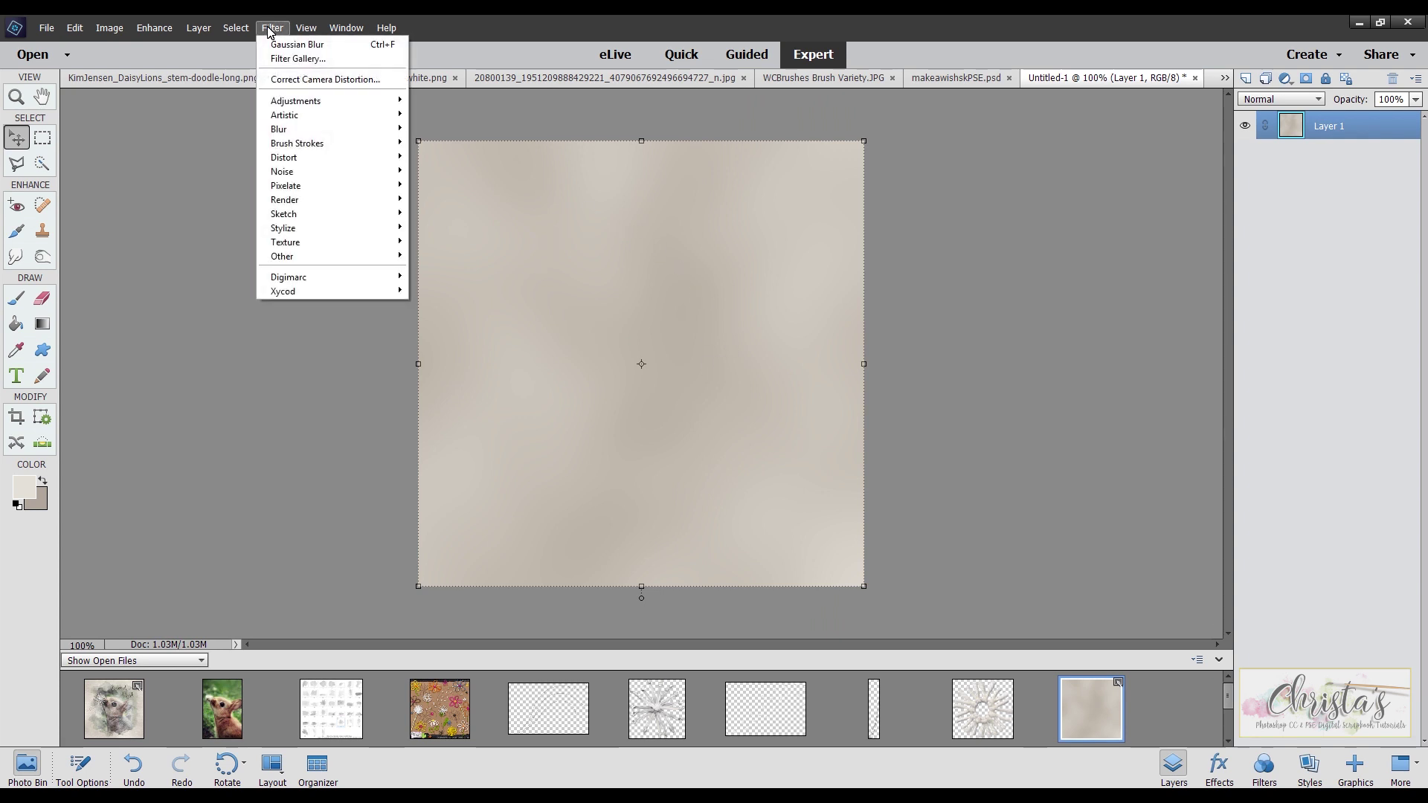
{"action": "left_click", "coordinate": [279, 60]}
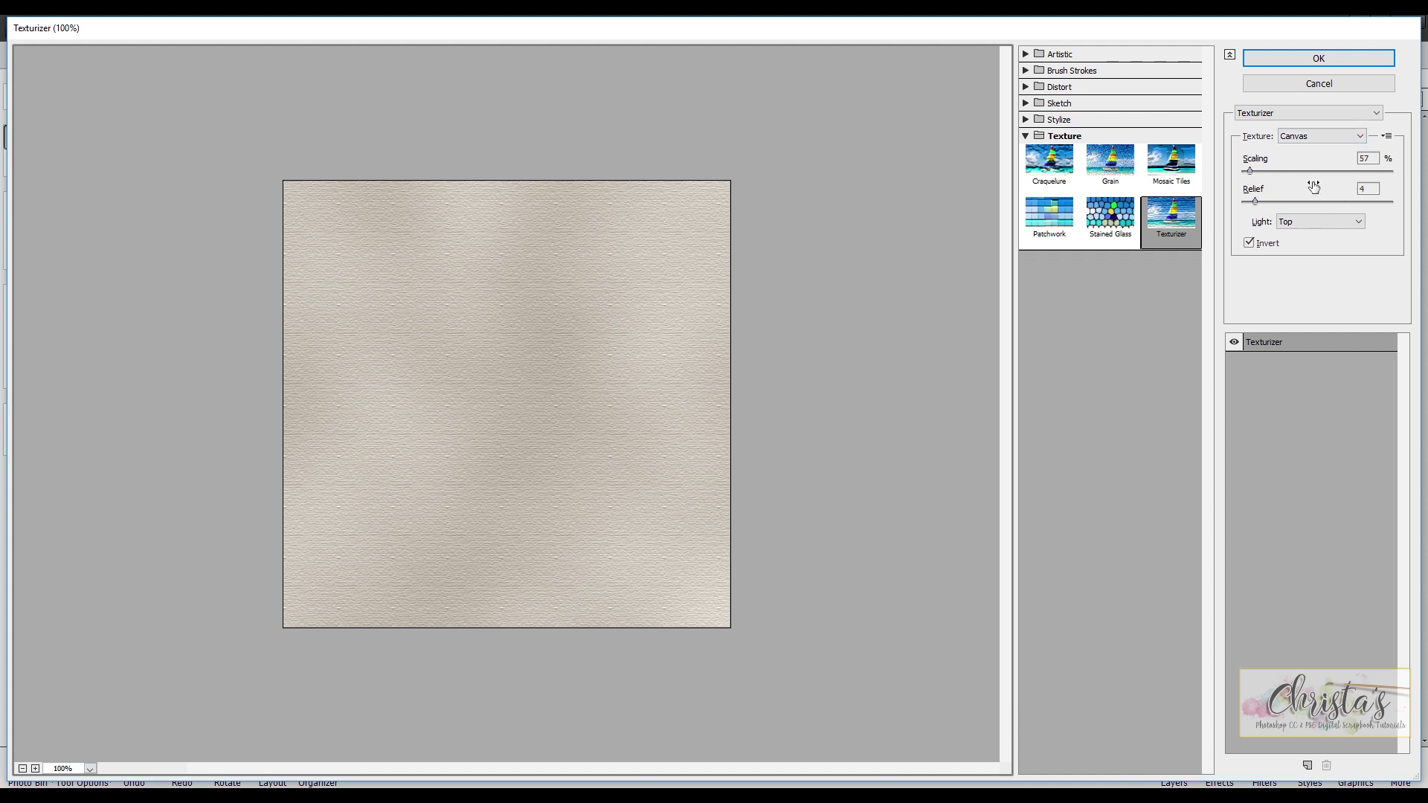
{"action": "left_click", "coordinate": [1388, 138]}
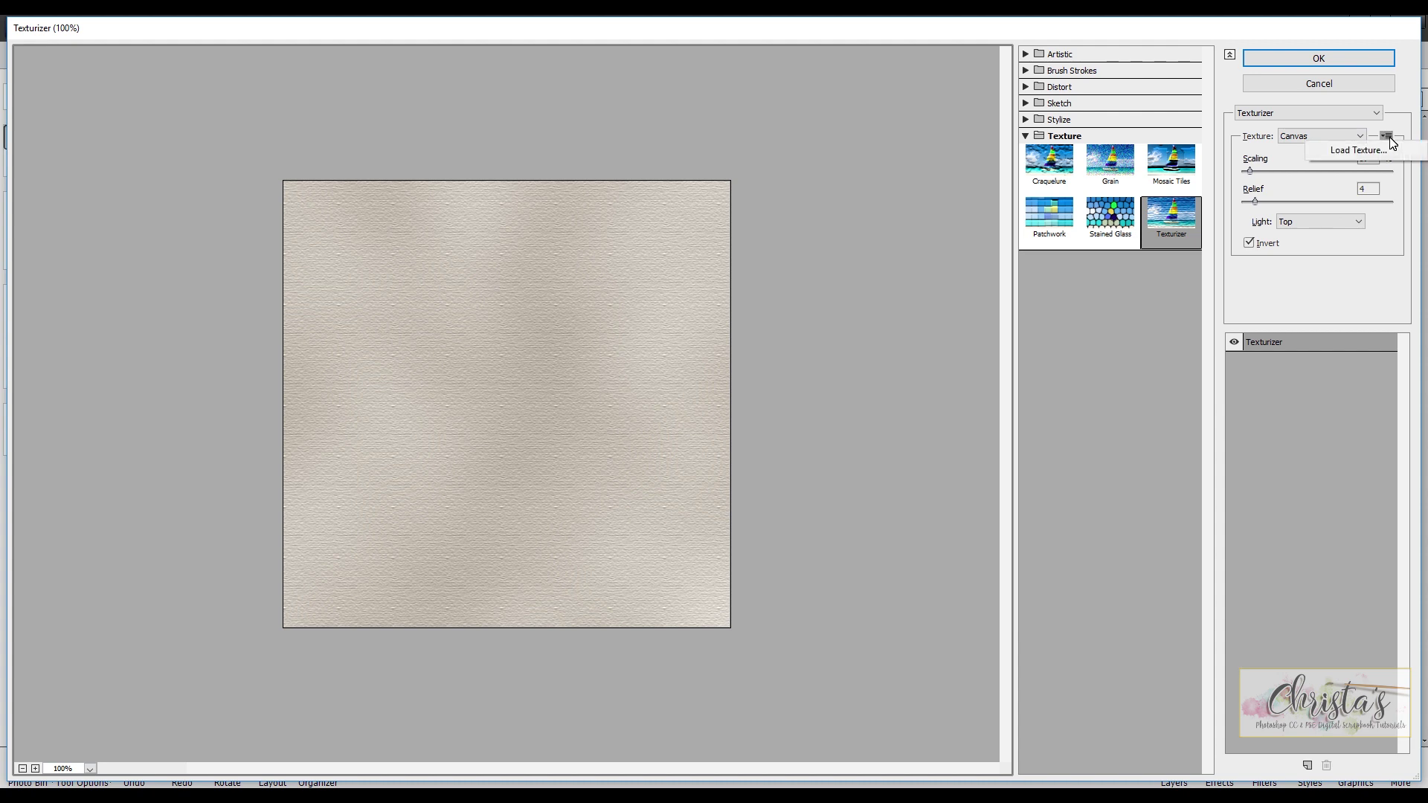
{"action": "left_click", "coordinate": [1348, 150]}
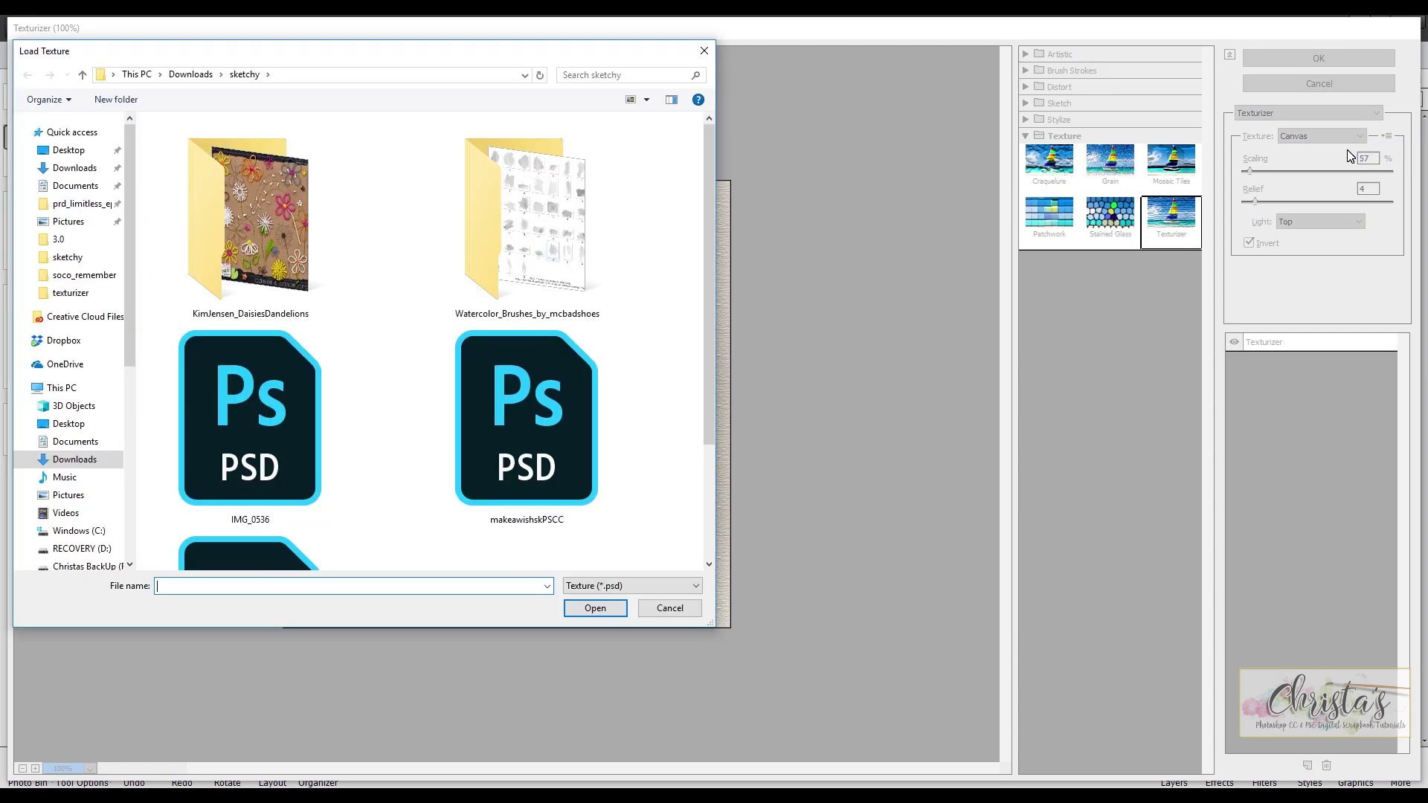
{"action": "scroll", "coordinate": [442, 476], "scroll_direction": "down", "scroll_amount": 2}
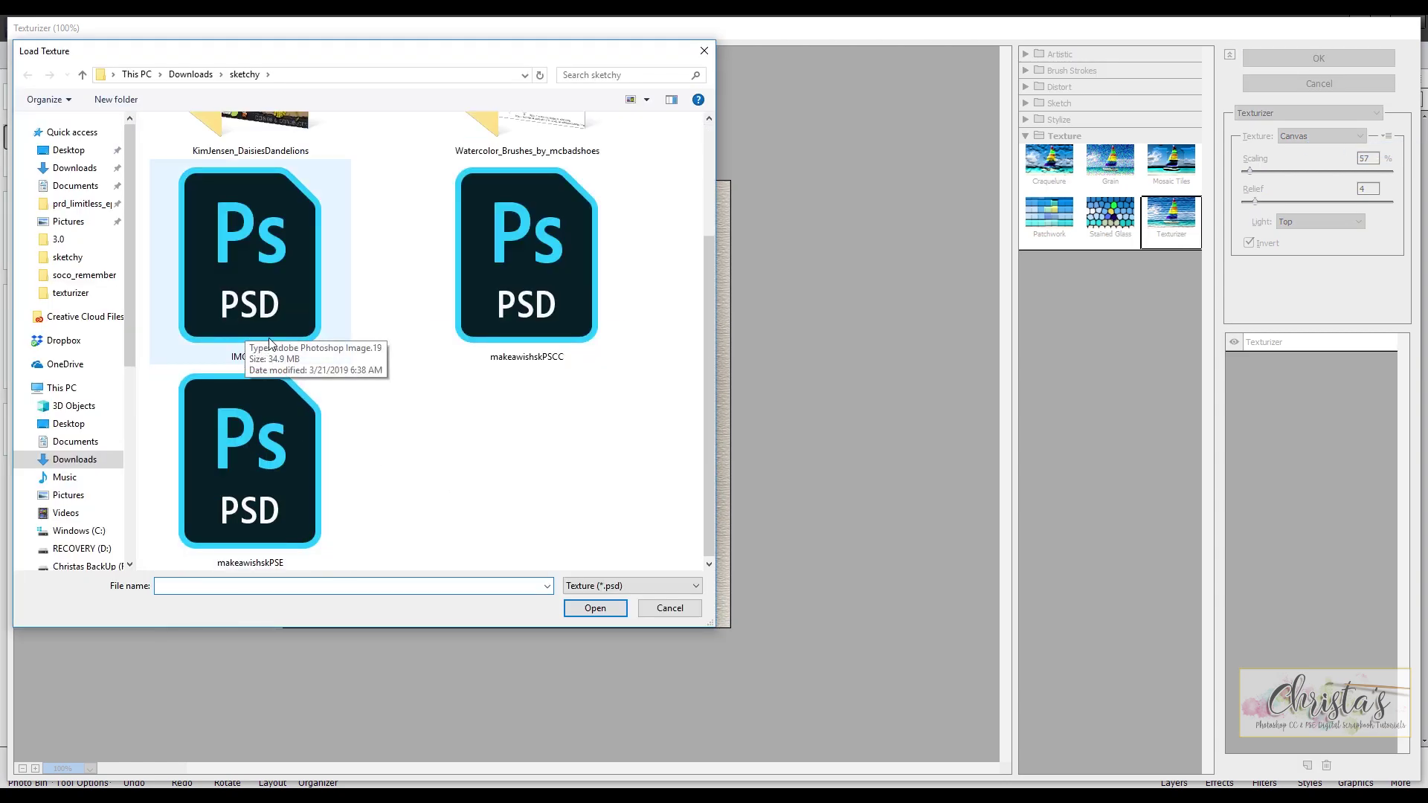
{"action": "left_click", "coordinate": [251, 281]}
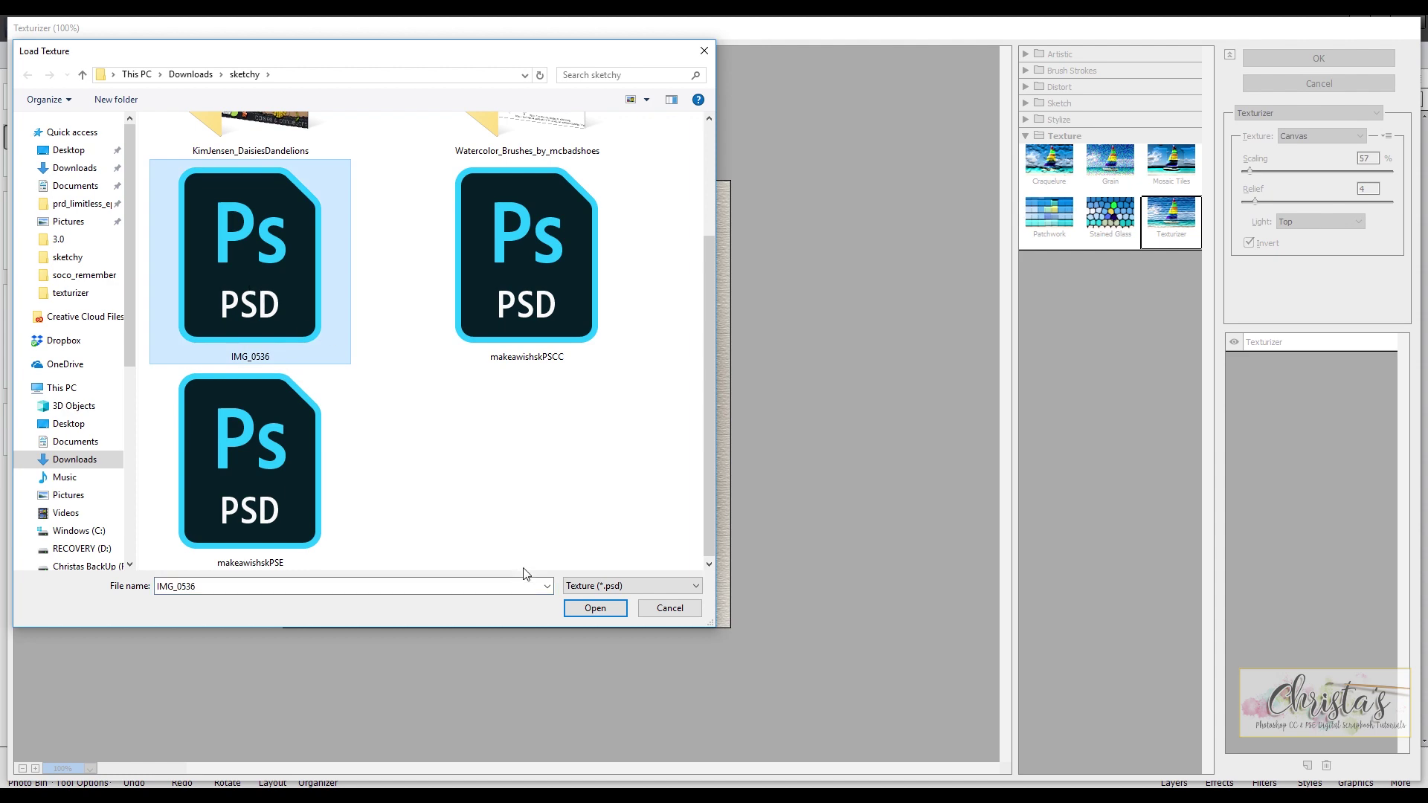
{"action": "left_click", "coordinate": [598, 609]}
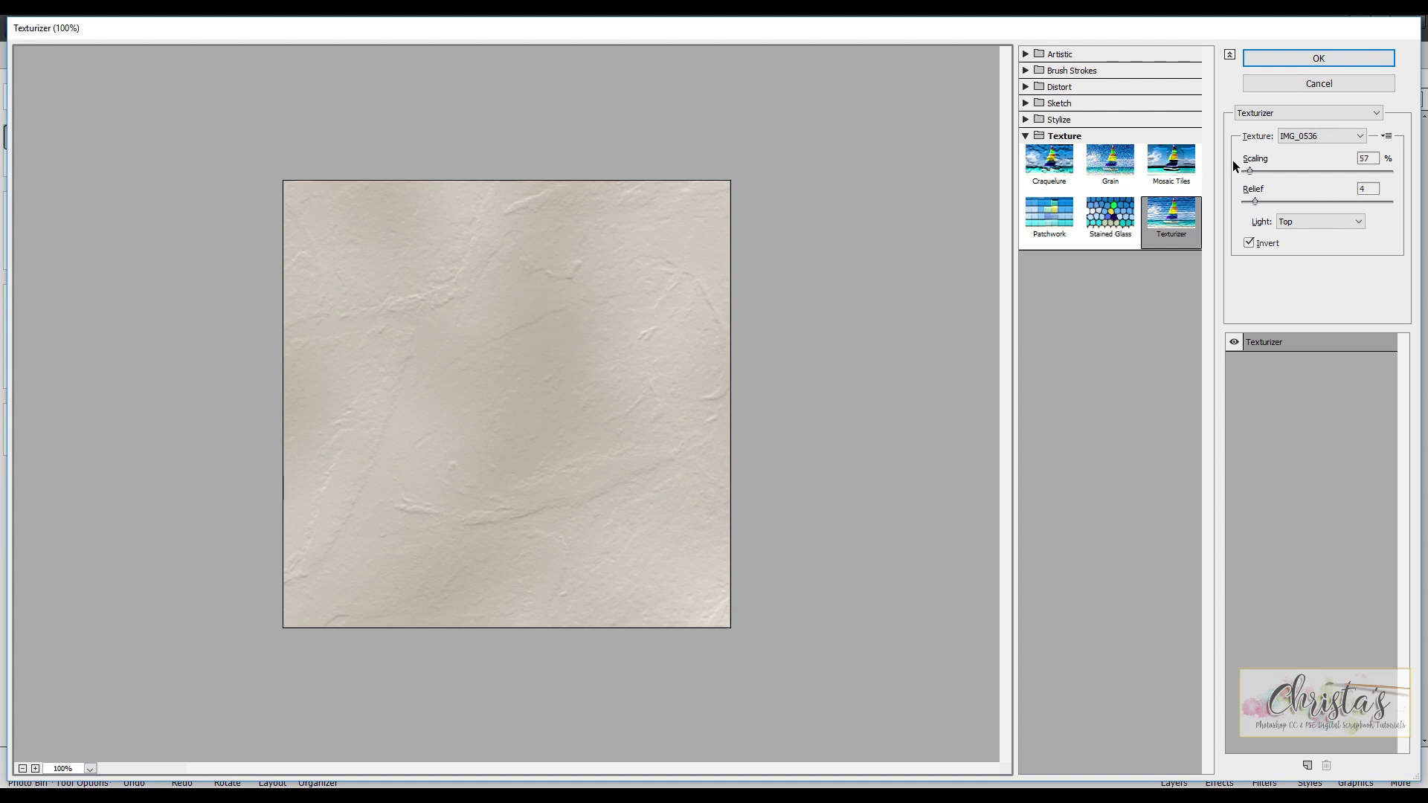
Step: Set the scaling of the IMG_0536 texture to 50% after trying out larger values
{"action": "left_click", "coordinate": [1250, 168]}
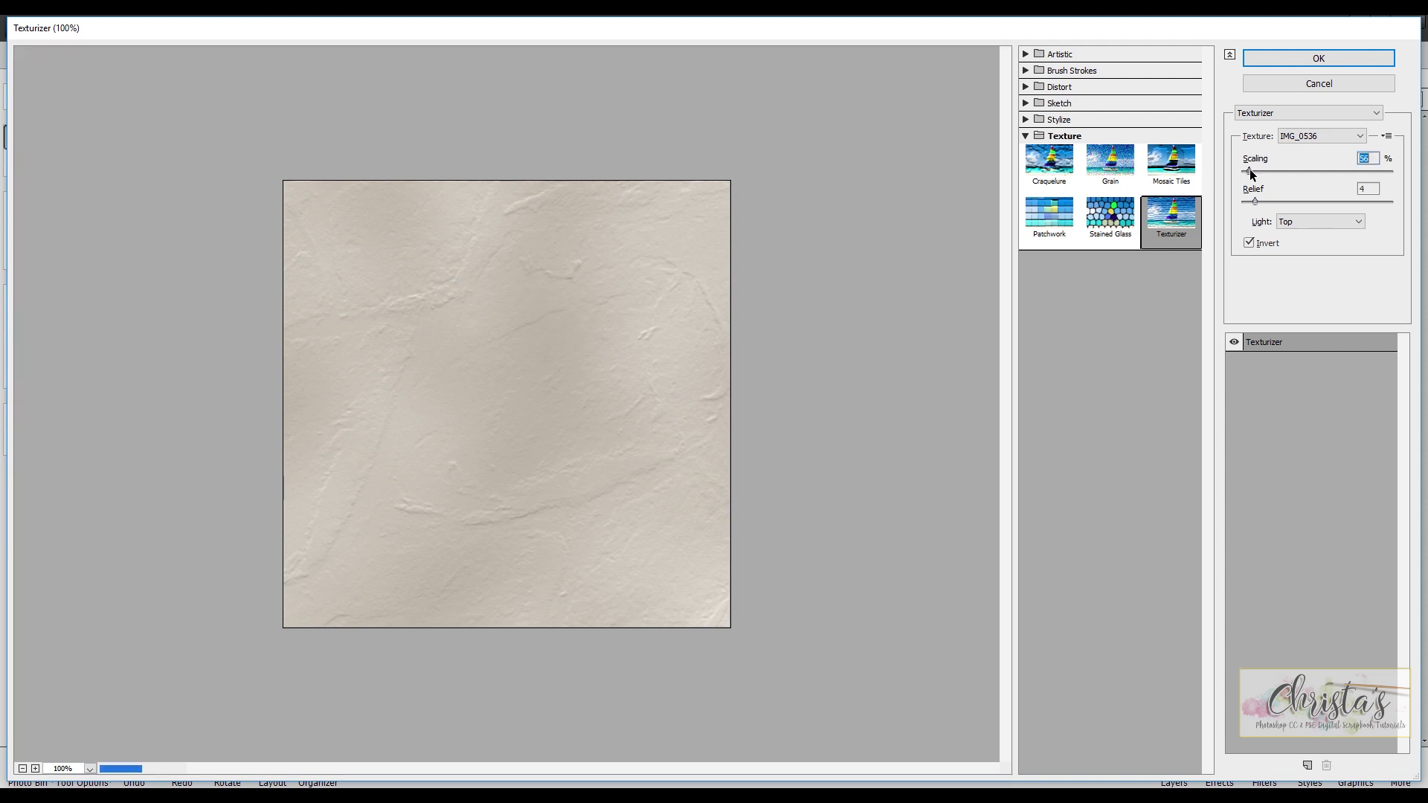
{"action": "left_click_drag", "start_coordinate": [1251, 169], "coordinate": [1244, 171]}
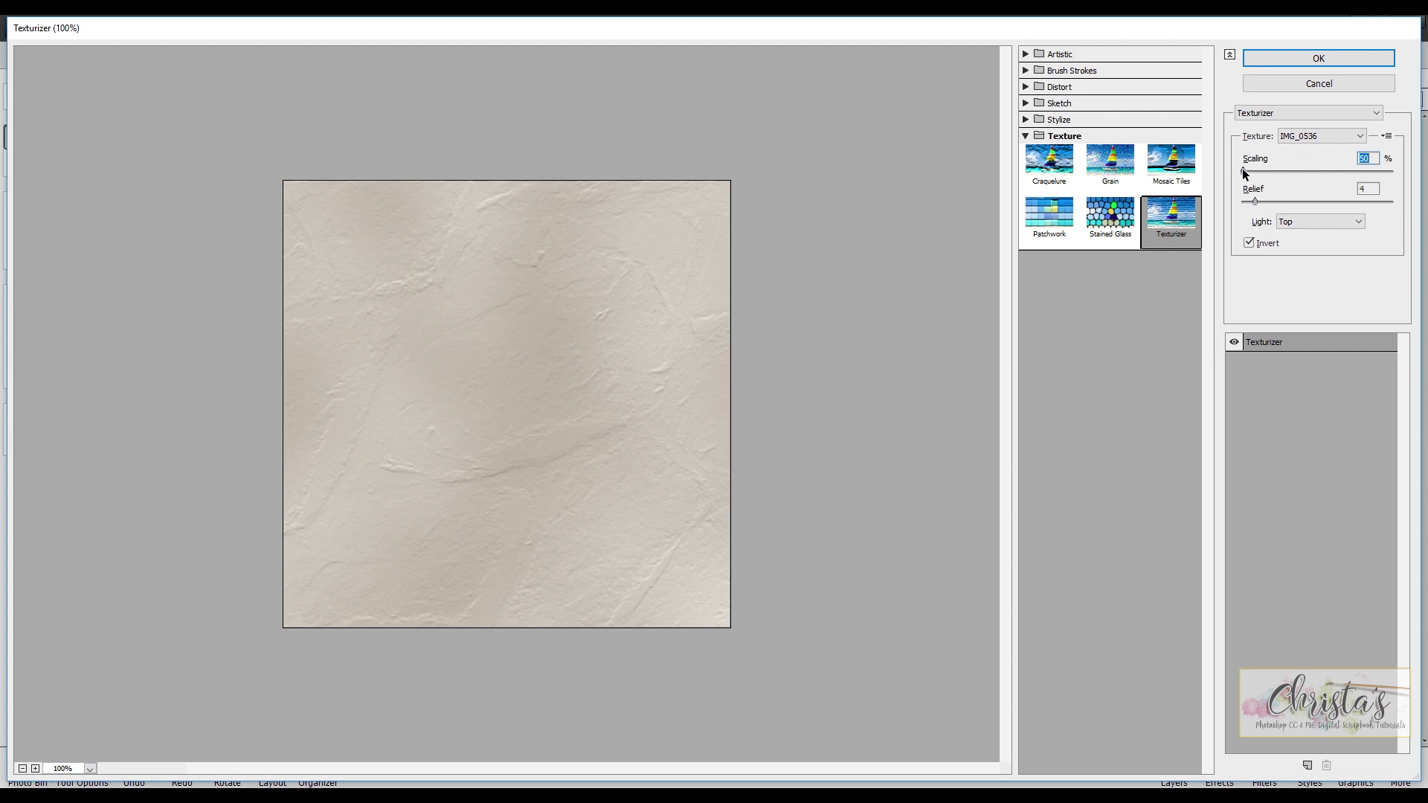
{"action": "left_click_drag", "start_coordinate": [1242, 168], "coordinate": [1266, 173]}
{"action": "left_click_drag", "start_coordinate": [1272, 172], "coordinate": [1310, 174]}
{"action": "left_click_drag", "start_coordinate": [1310, 174], "coordinate": [1237, 163]}
Step: Set the texture's relief to 5 after trying out stronger and weaker depths
{"action": "left_click_drag", "start_coordinate": [1254, 198], "coordinate": [1242, 199]}
{"action": "left_click_drag", "start_coordinate": [1249, 202], "coordinate": [1255, 203]}
{"action": "left_click_drag", "start_coordinate": [1267, 203], "coordinate": [1276, 203]}
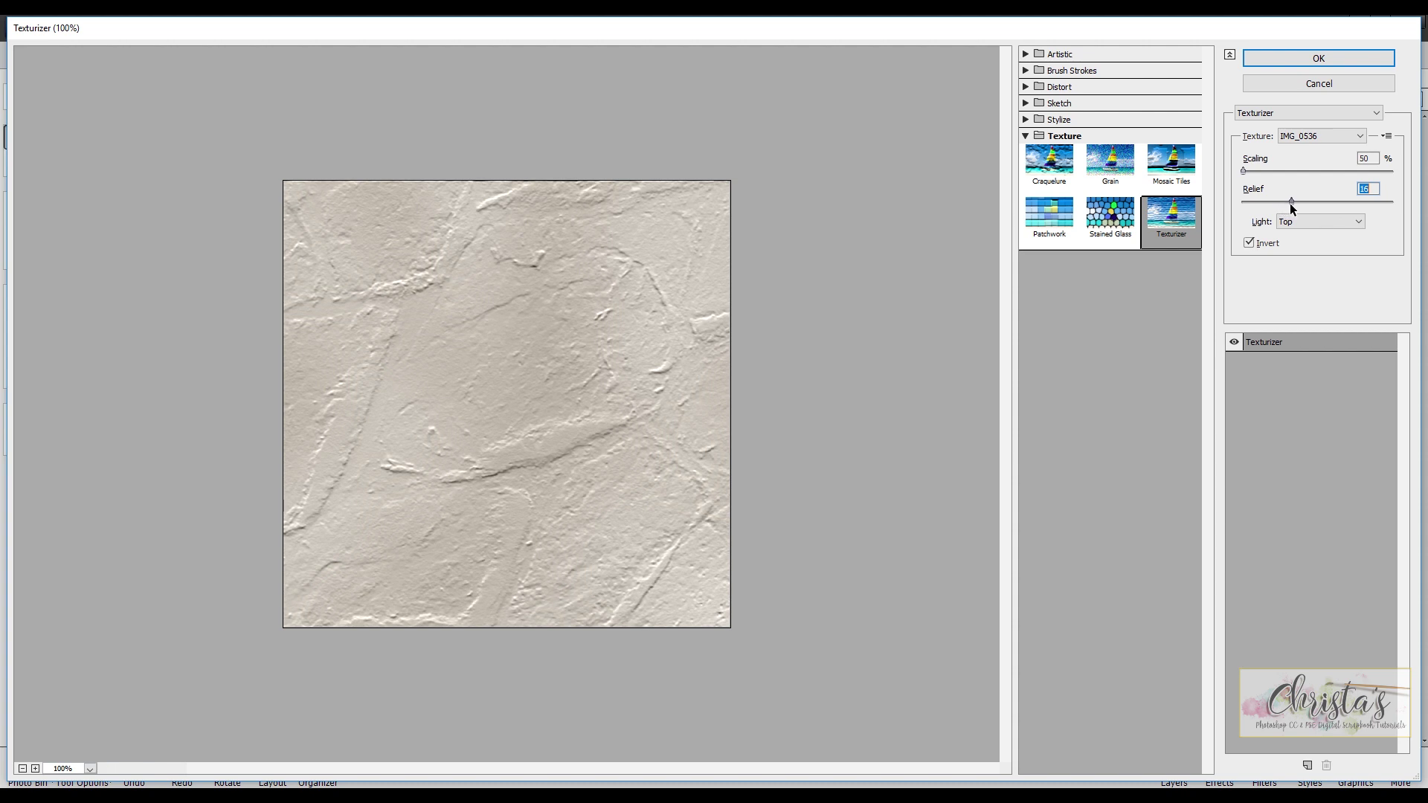
{"action": "left_click_drag", "start_coordinate": [1293, 203], "coordinate": [1297, 202]}
{"action": "left_click_drag", "start_coordinate": [1291, 202], "coordinate": [1255, 200]}
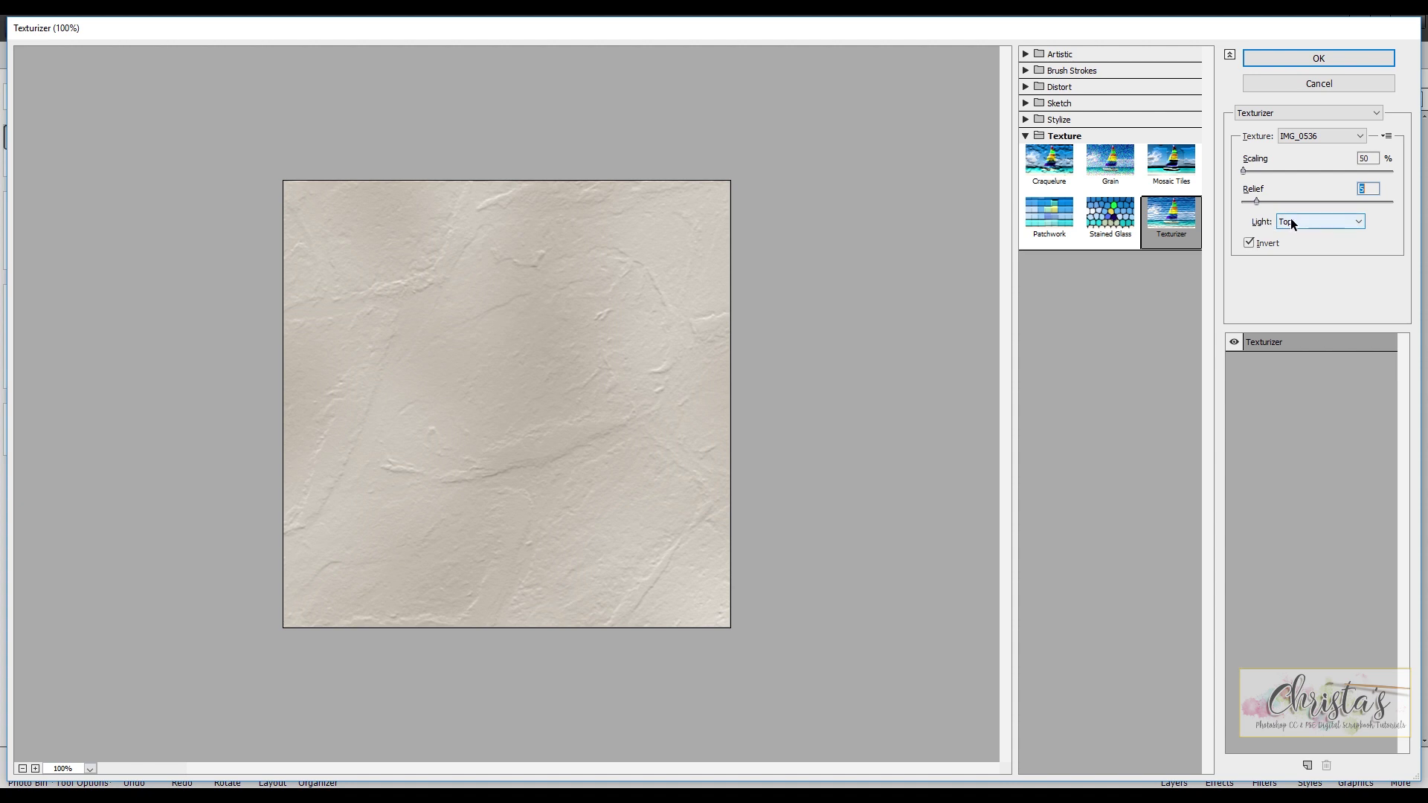
Step: Try the Bottom Left light direction and a non-inverted texture, and return to Top light with Invert on
{"action": "left_click", "coordinate": [1343, 221]}
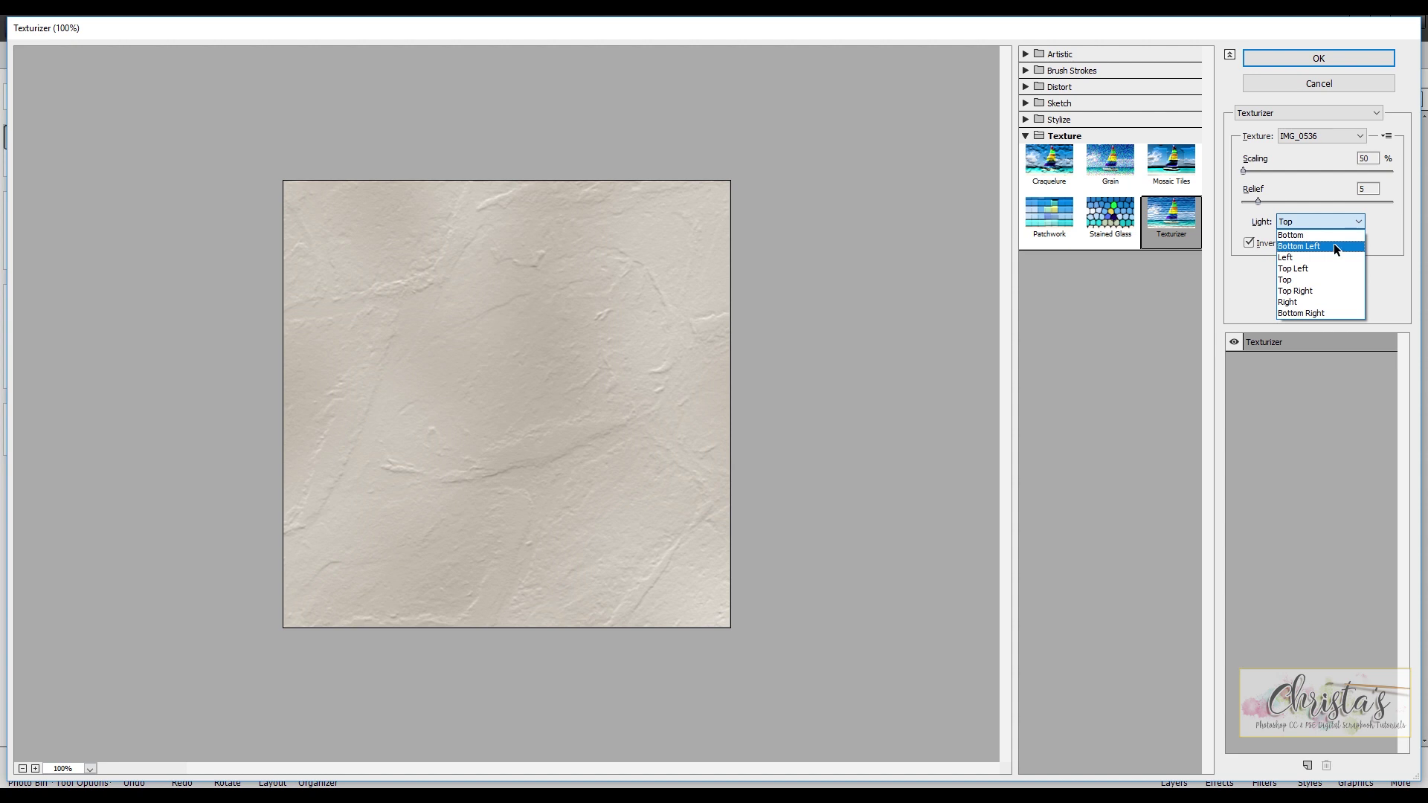
{"action": "left_click", "coordinate": [1333, 246]}
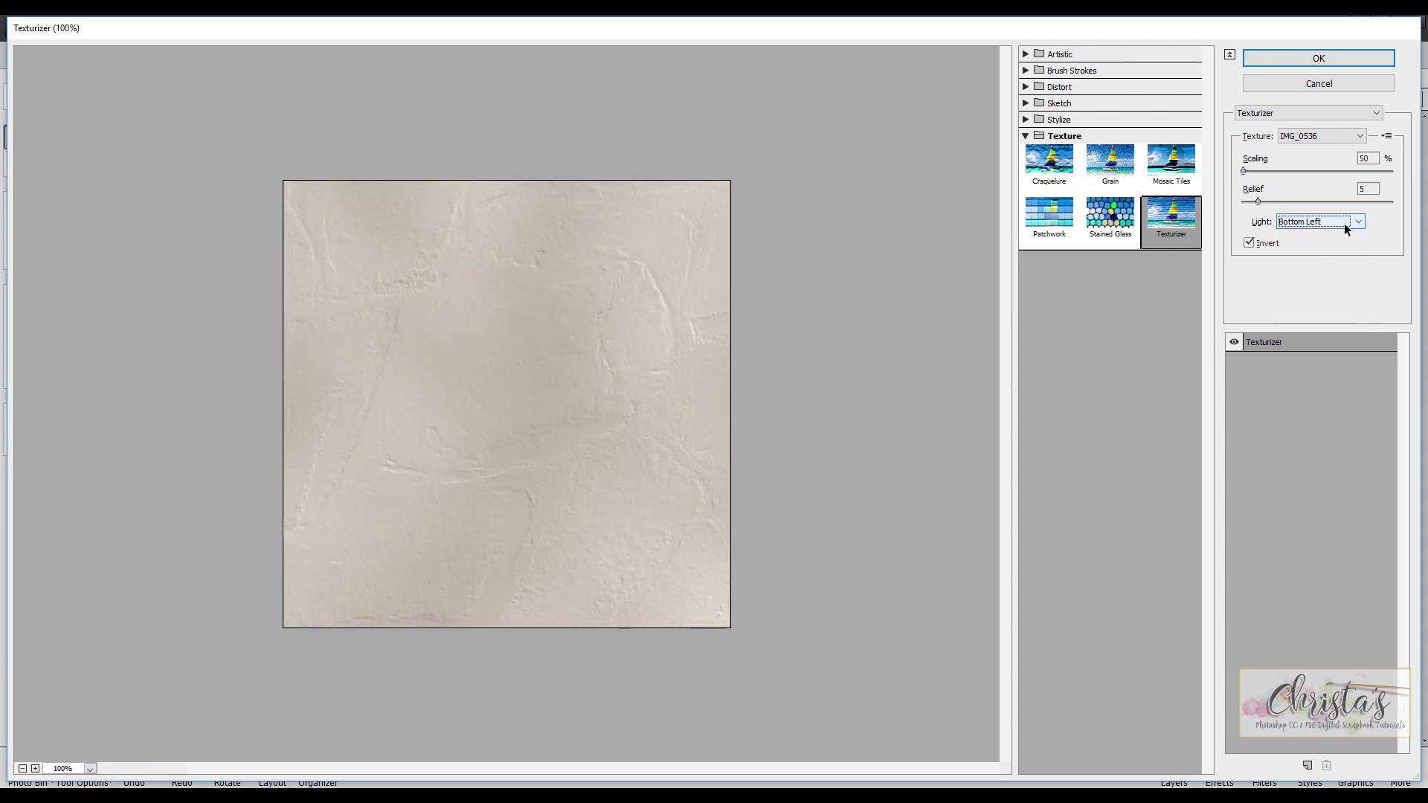
{"action": "left_click", "coordinate": [1340, 221]}
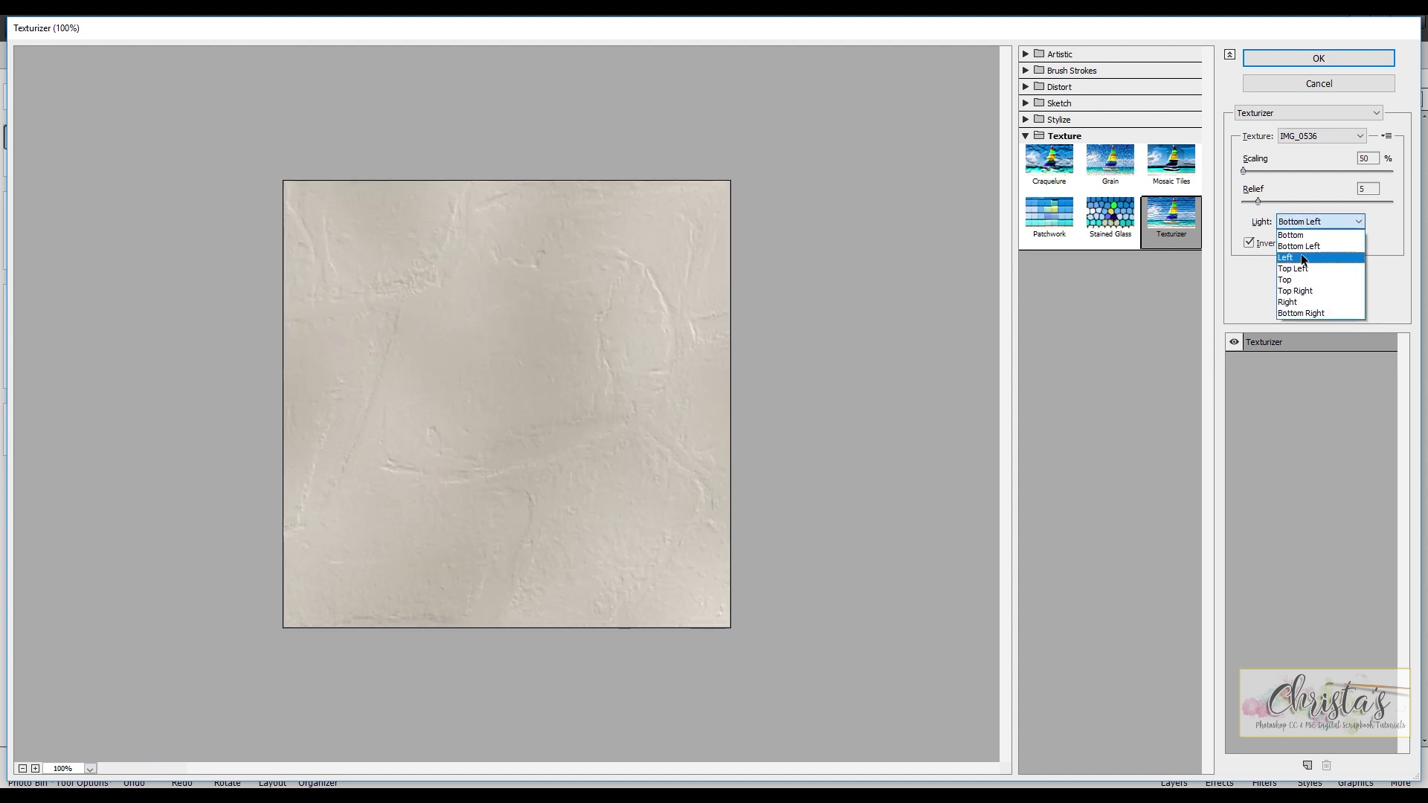
{"action": "left_click", "coordinate": [1306, 280]}
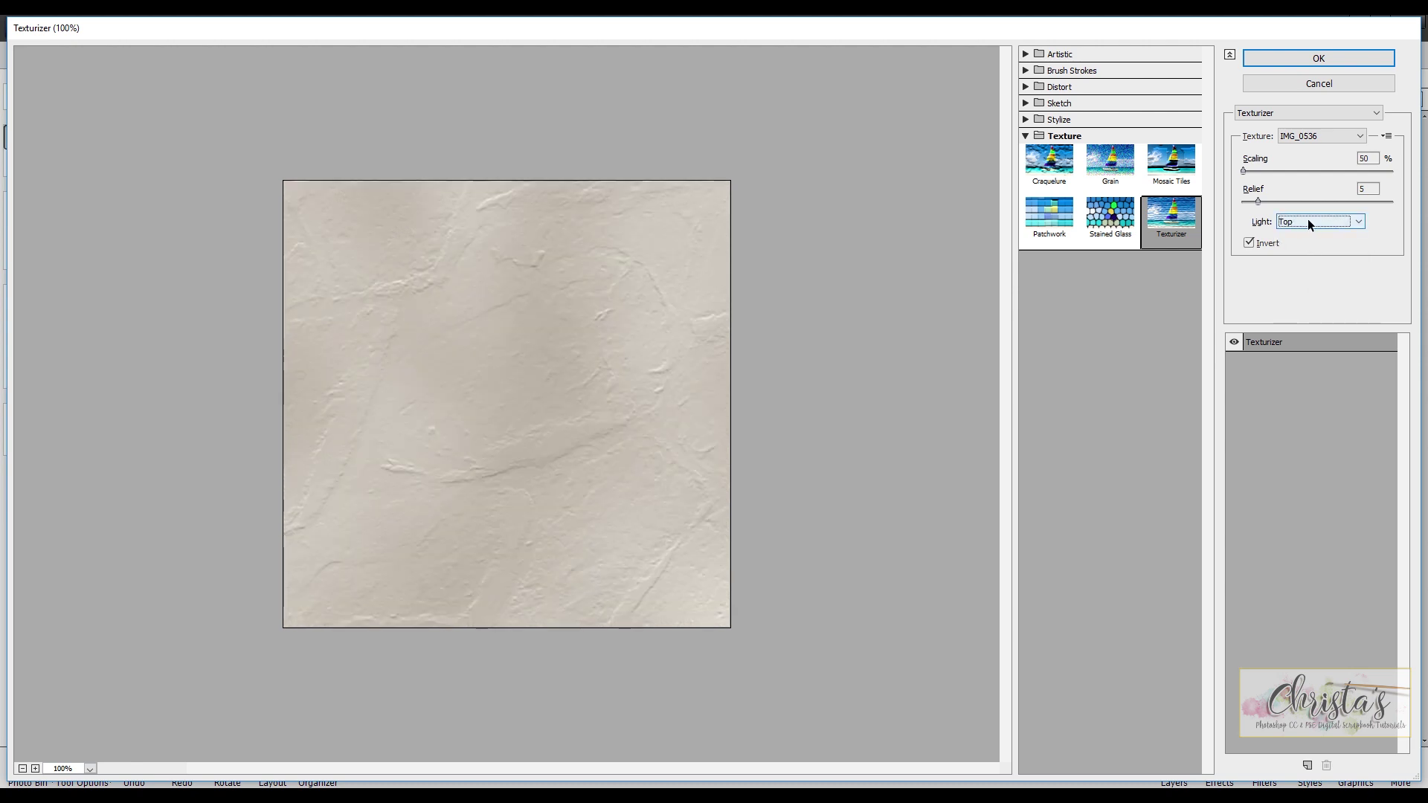
{"action": "left_click", "coordinate": [1249, 242]}
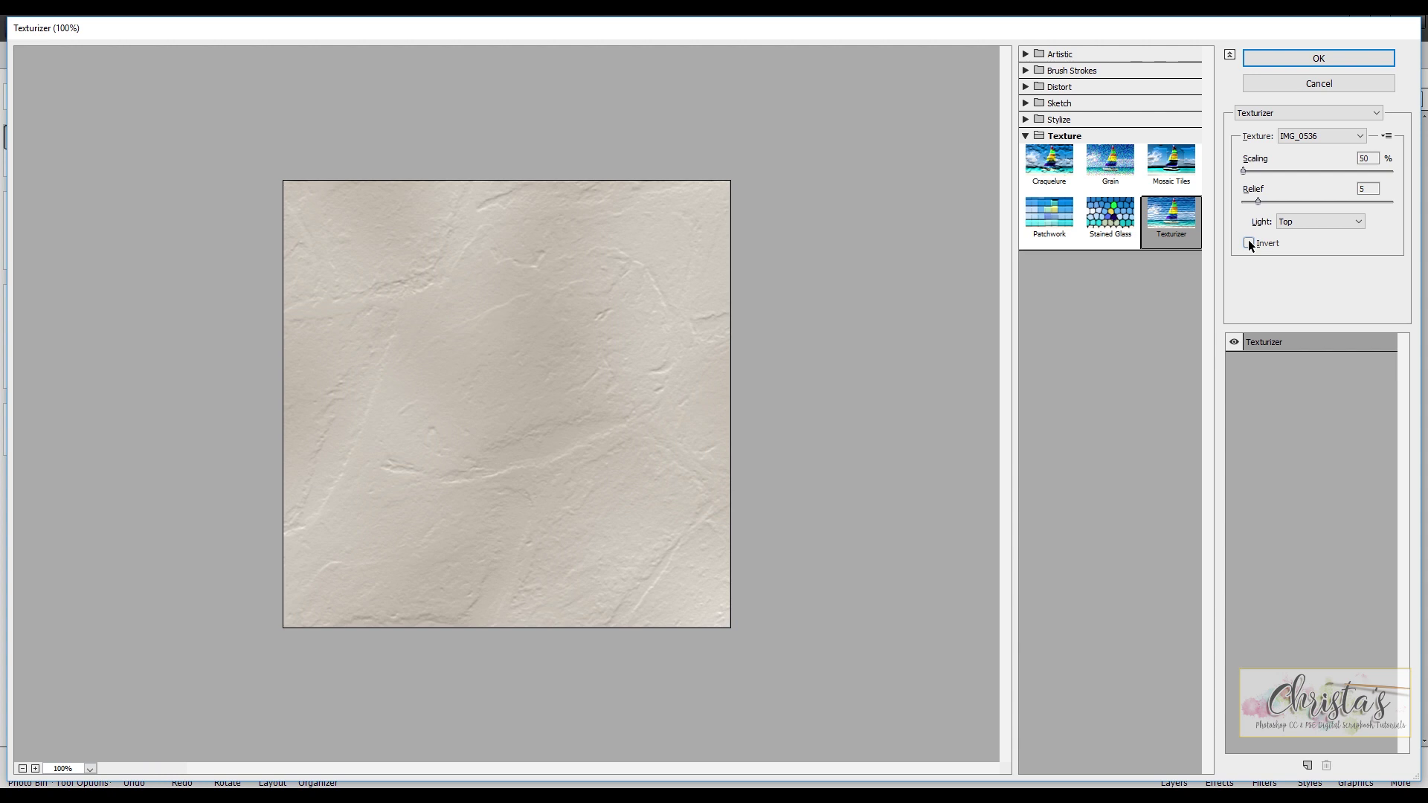
{"action": "left_click", "coordinate": [1249, 242]}
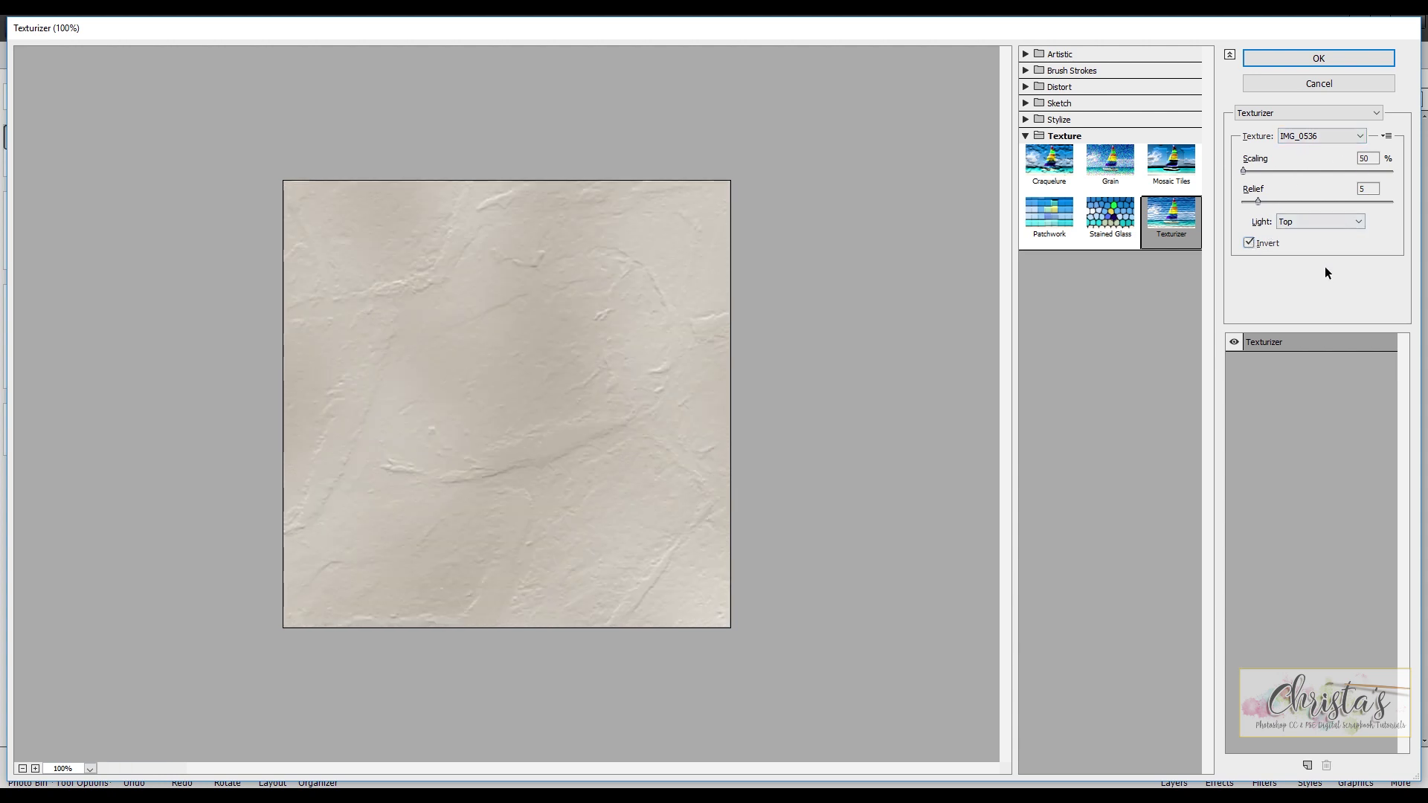
Step: Add a second Texturizer effect layer above the first and set its texture to Canvas
{"action": "left_click", "coordinate": [1310, 343]}
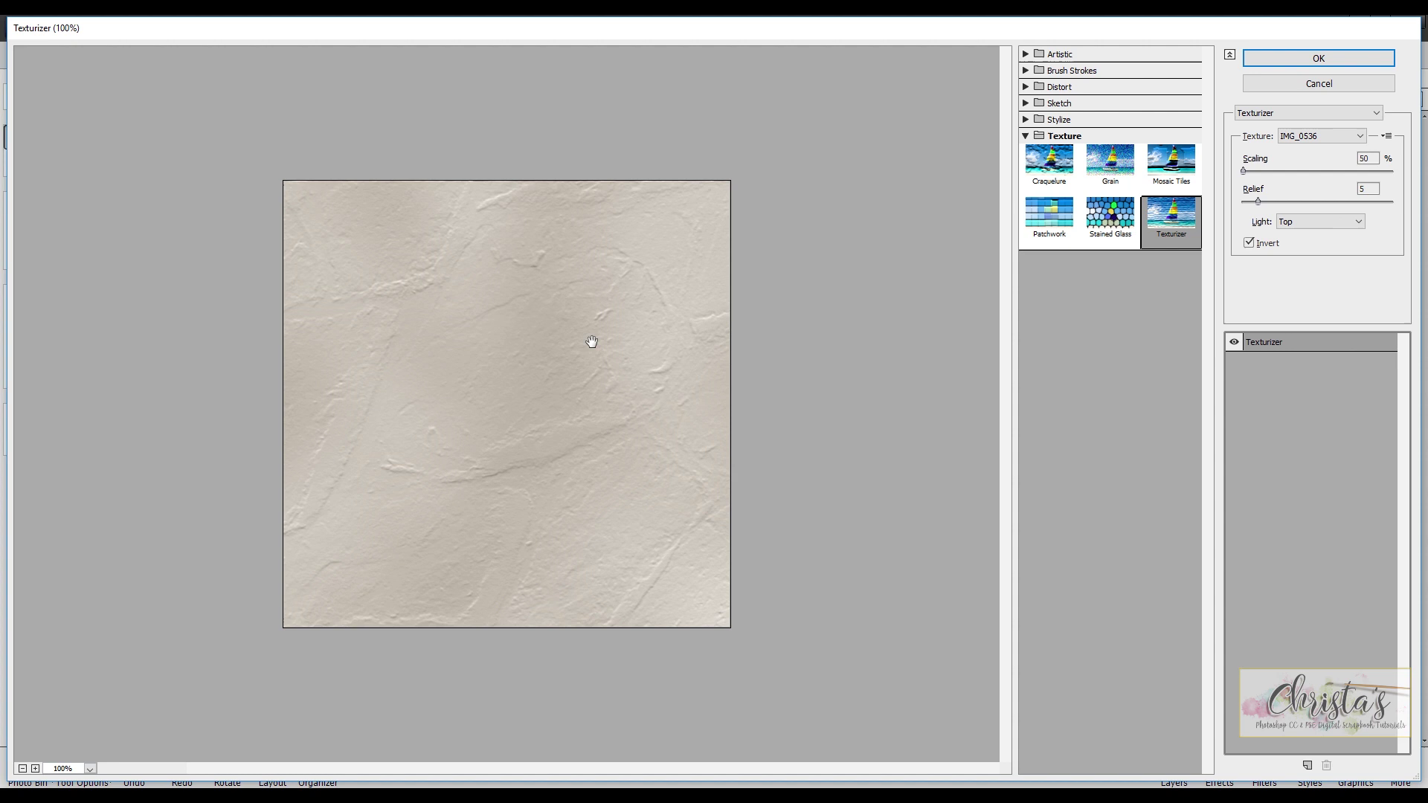
{"action": "left_click", "coordinate": [1306, 766]}
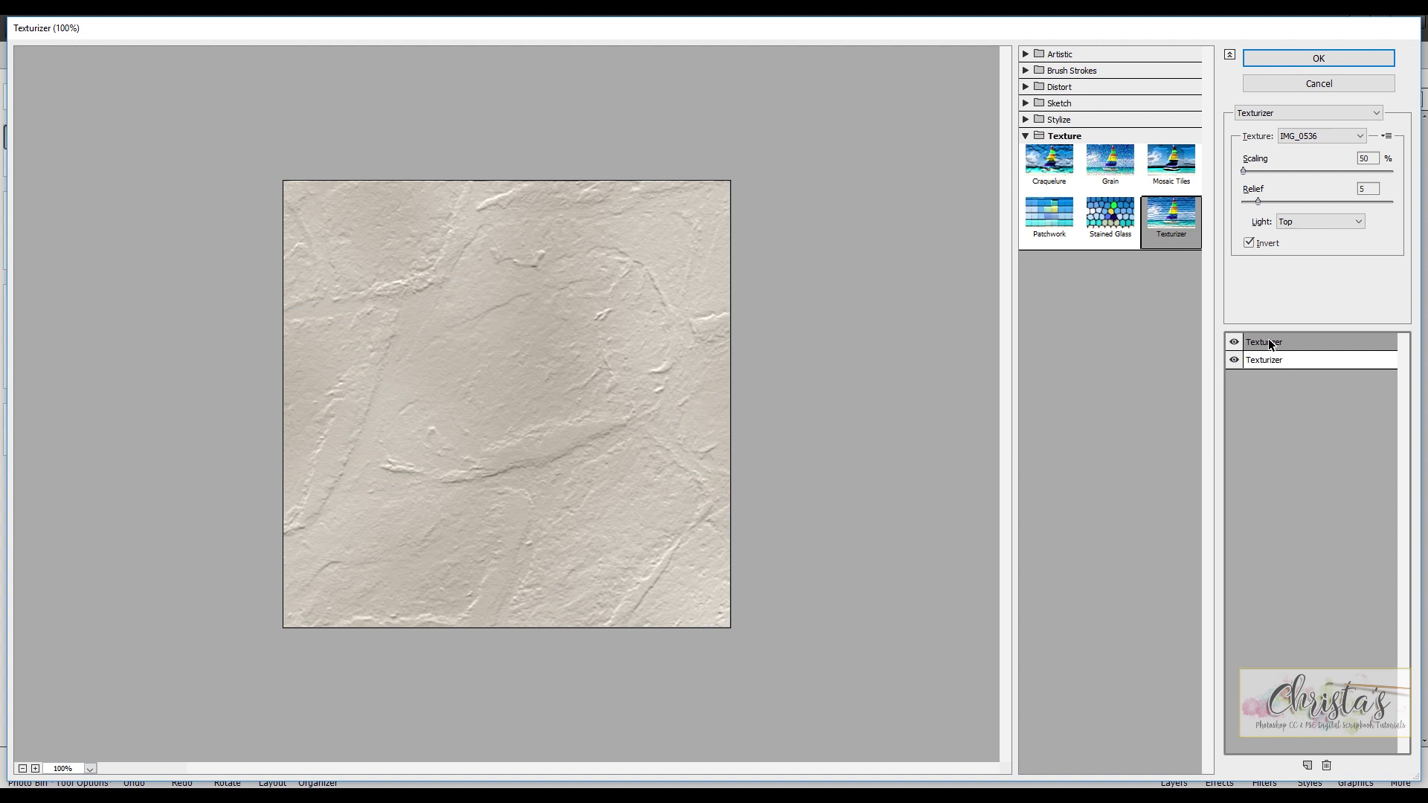
{"action": "left_click", "coordinate": [1360, 136]}
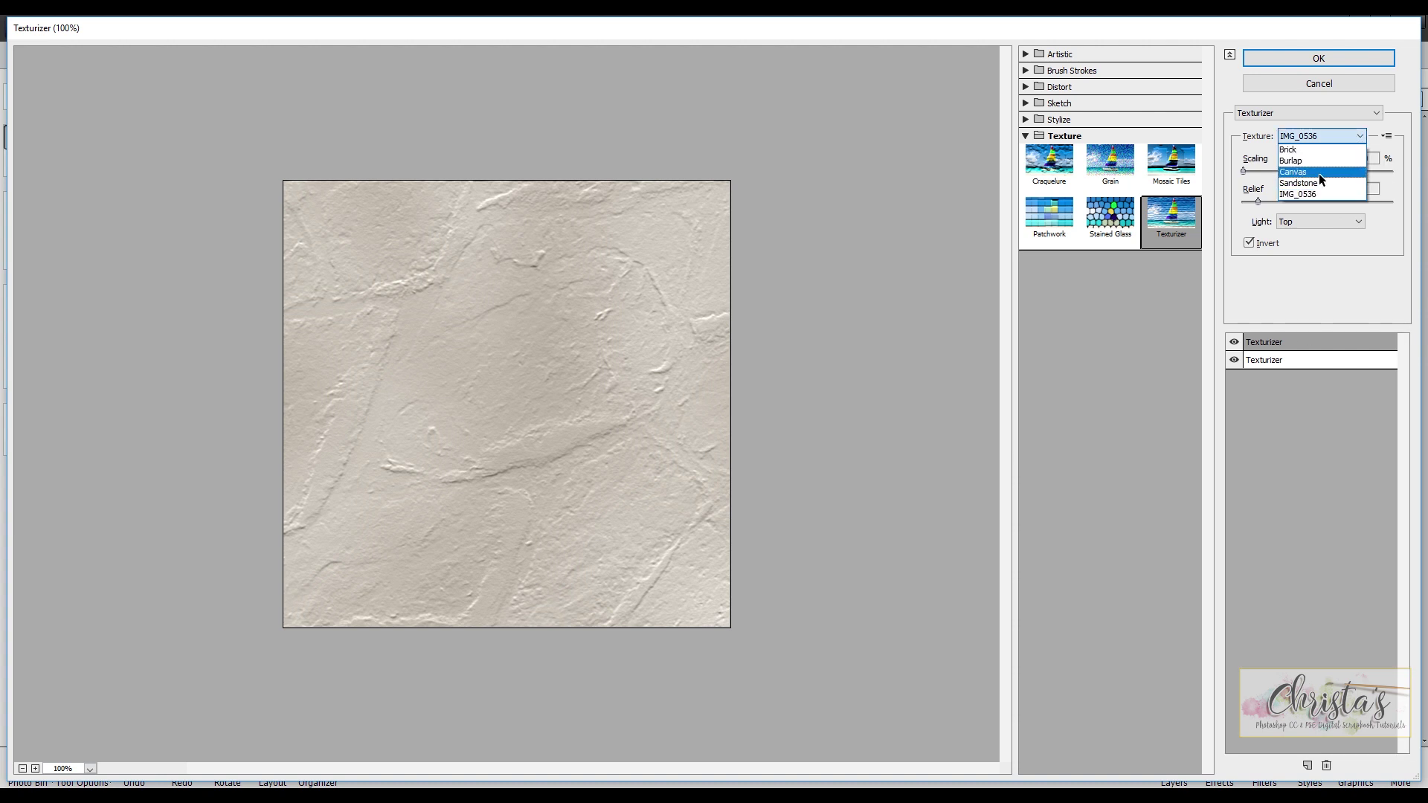
{"action": "left_click", "coordinate": [1319, 173]}
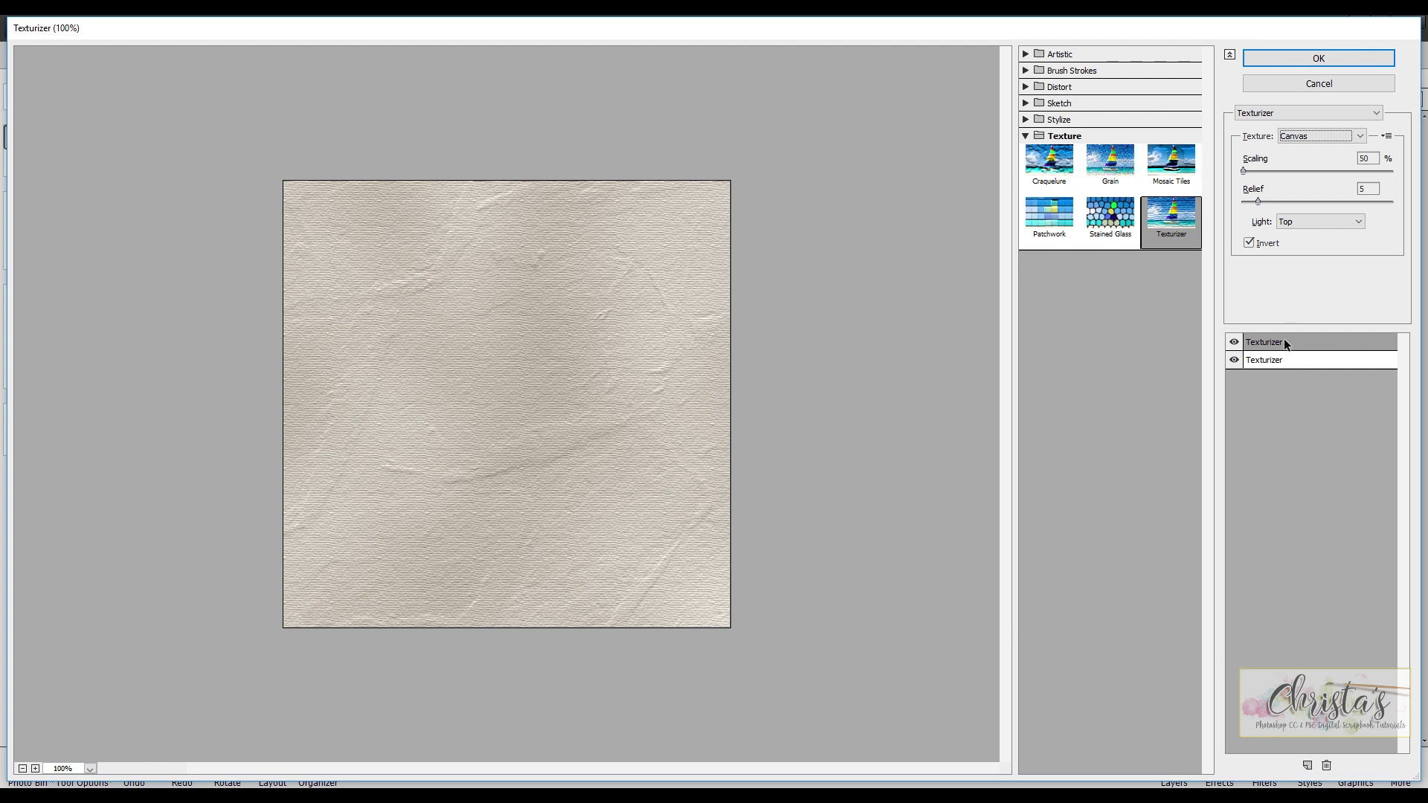
Step: Try the Watercolor and Rough Pastels filters on the lower effect layer, and switch it back to Texturizer
{"action": "left_click", "coordinate": [1293, 360]}
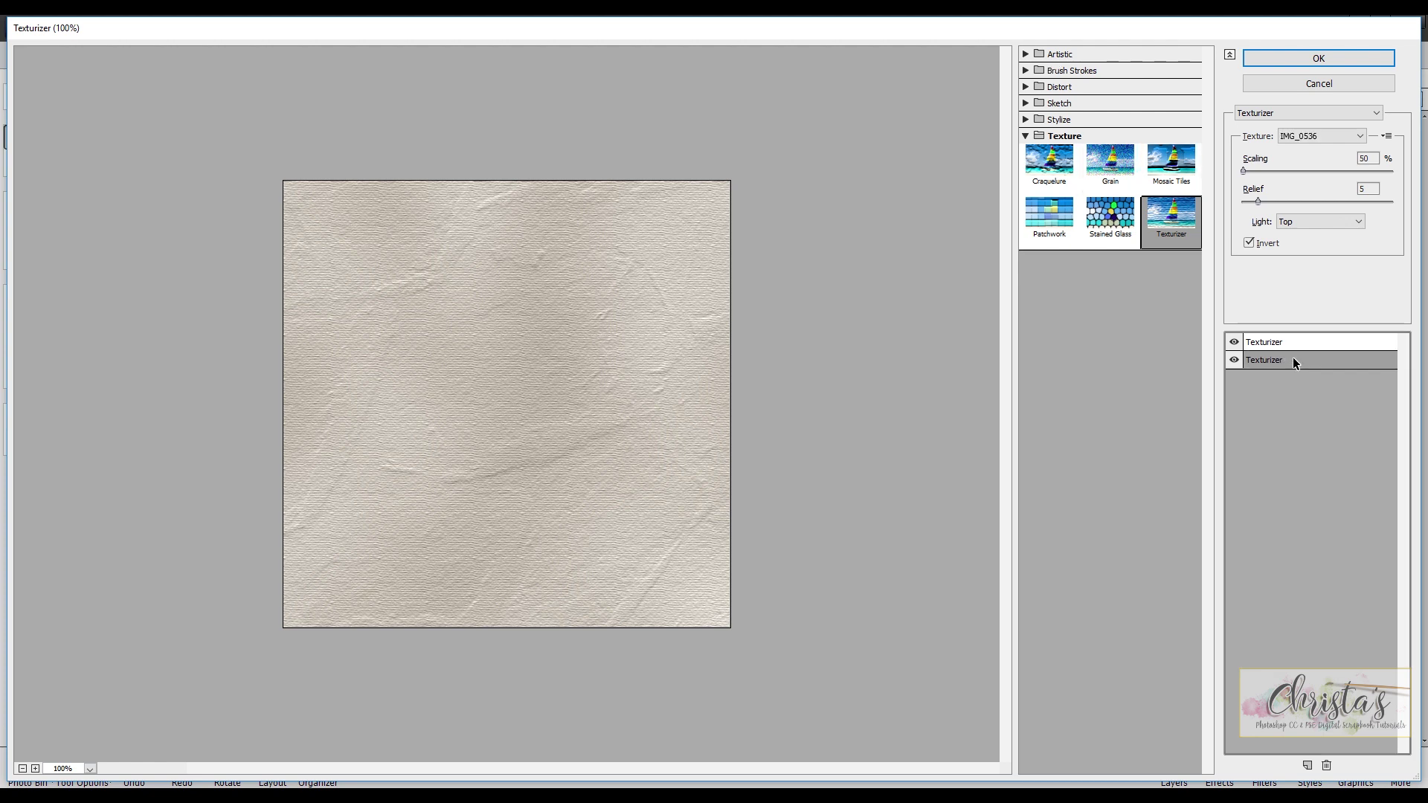
{"action": "left_click", "coordinate": [1062, 54]}
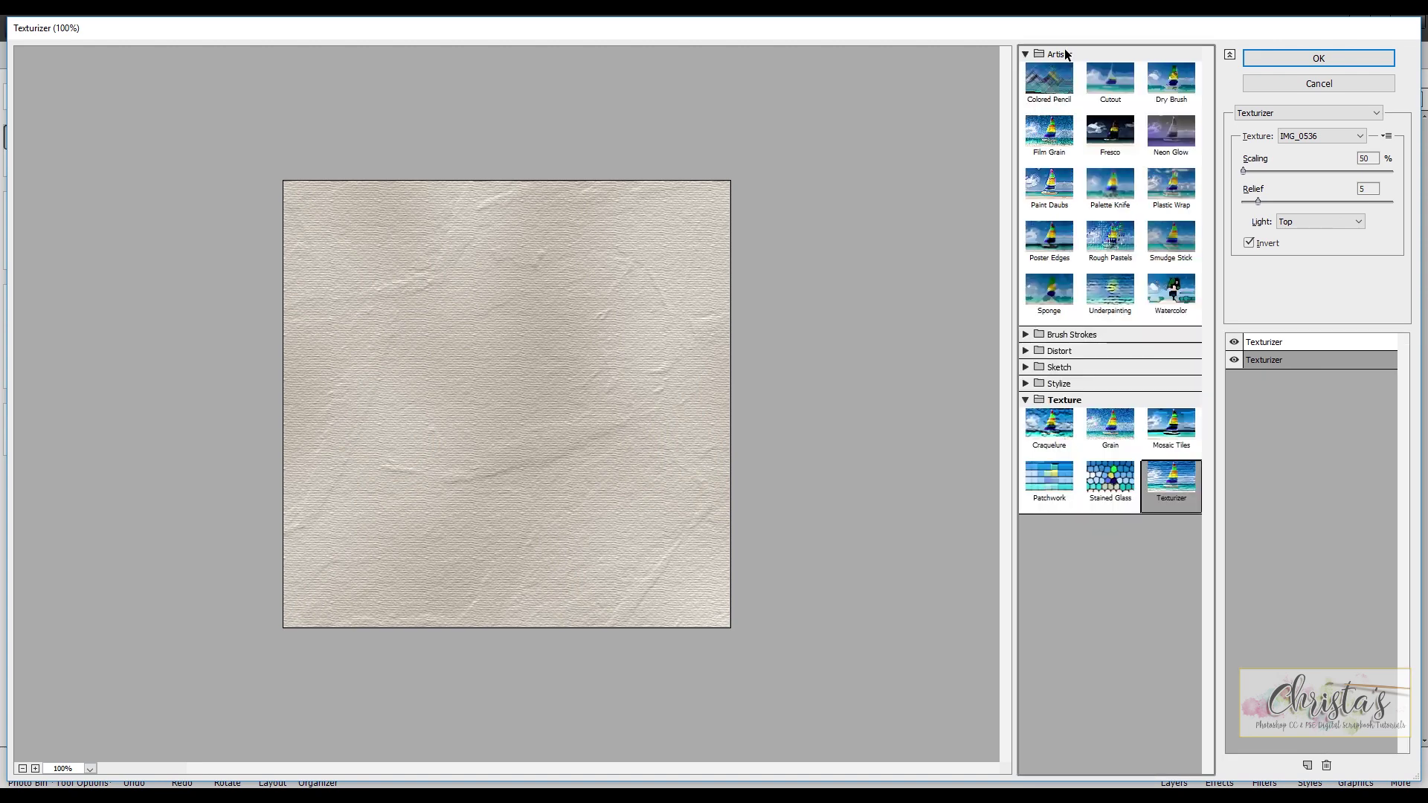
{"action": "left_click", "coordinate": [1171, 196]}
{"action": "left_click", "coordinate": [1182, 302]}
{"action": "left_click", "coordinate": [1290, 147]}
{"action": "mouse_move", "coordinate": [1290, 147]}
{"action": "left_mouse_down"}
{"action": "mouse_move", "coordinate": [1252, 176]}
{"action": "mouse_move", "coordinate": [1257, 205]}
{"action": "mouse_move", "coordinate": [1343, 203]}
{"action": "left_mouse_up"}
{"action": "left_click", "coordinate": [1316, 207]}
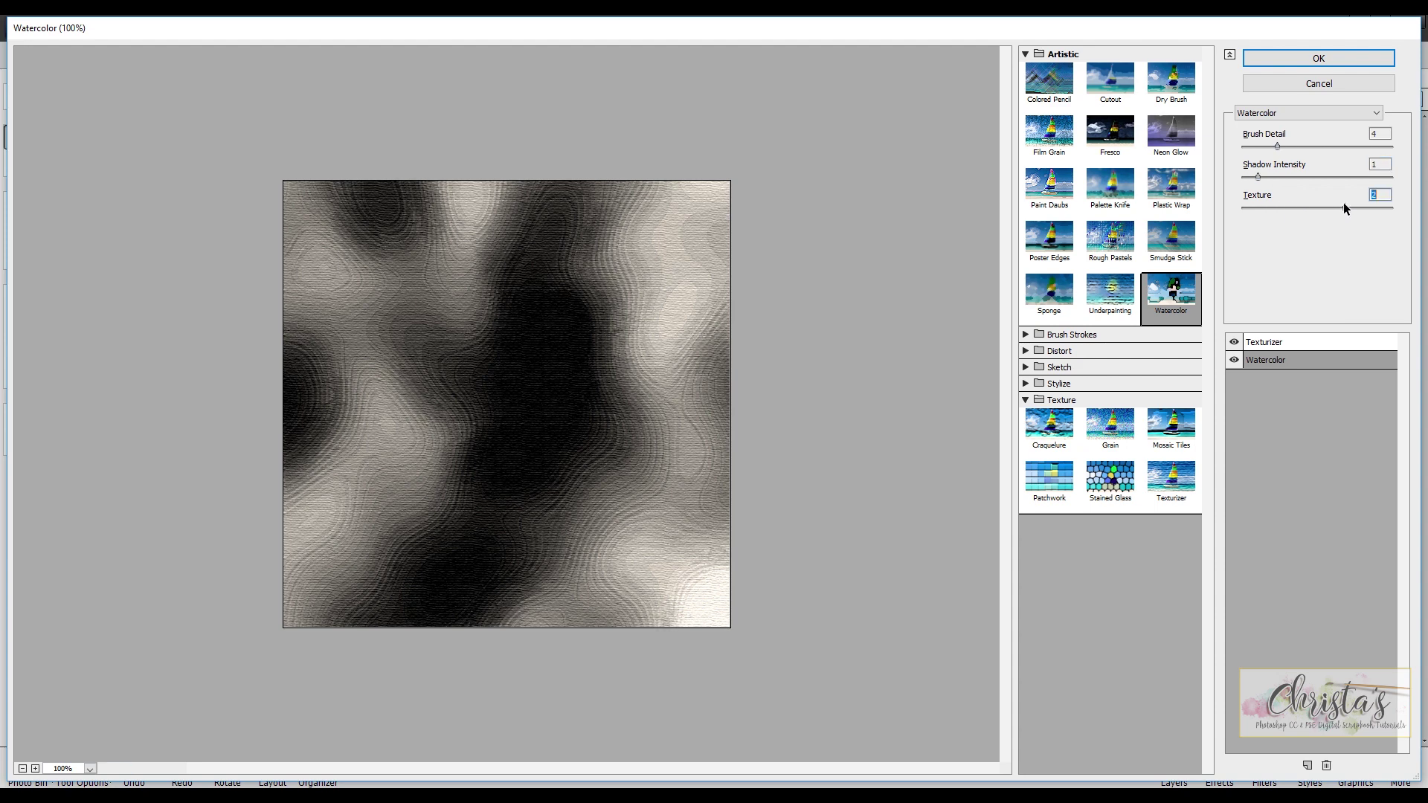
{"action": "left_click", "coordinate": [1063, 246]}
{"action": "left_click", "coordinate": [1108, 240]}
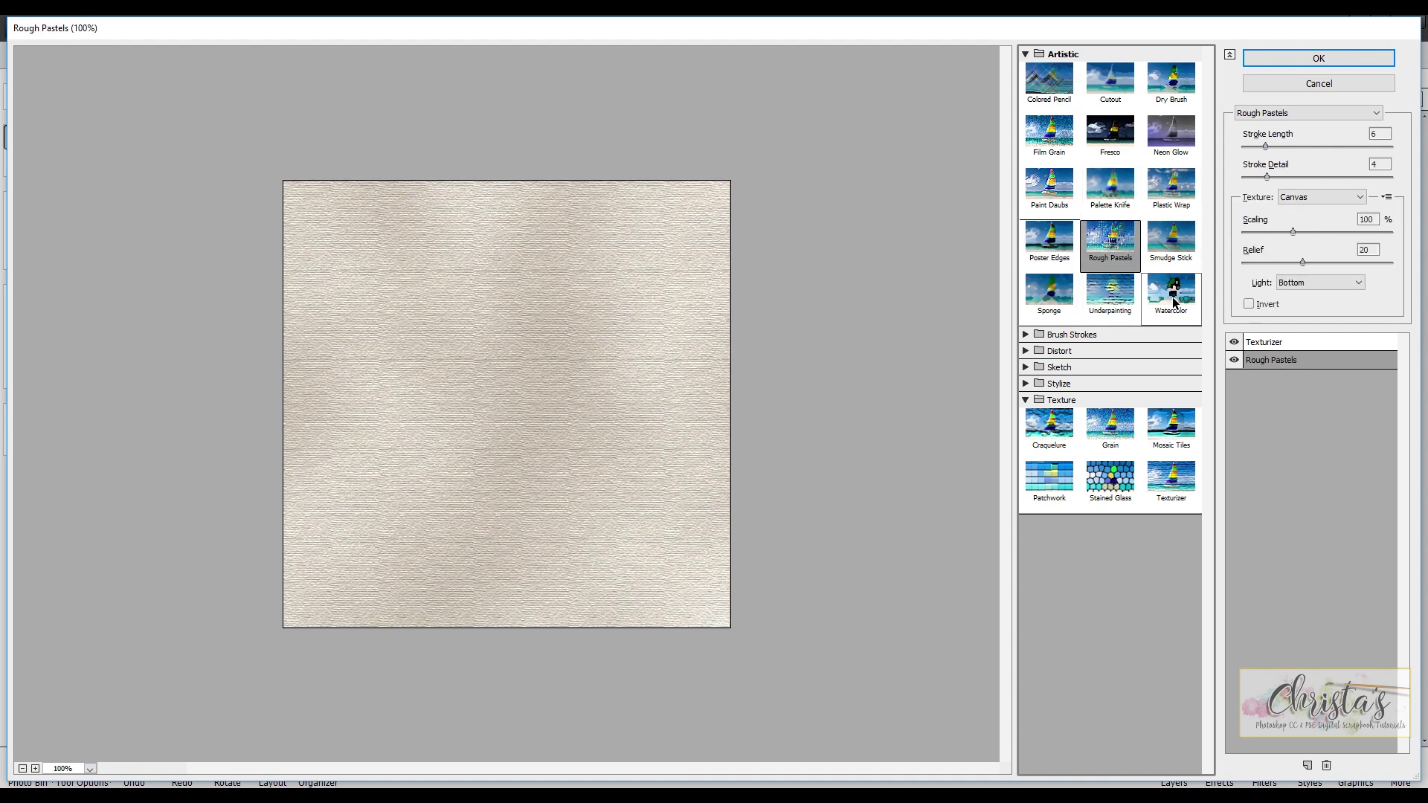
{"action": "left_click", "coordinate": [1175, 487]}
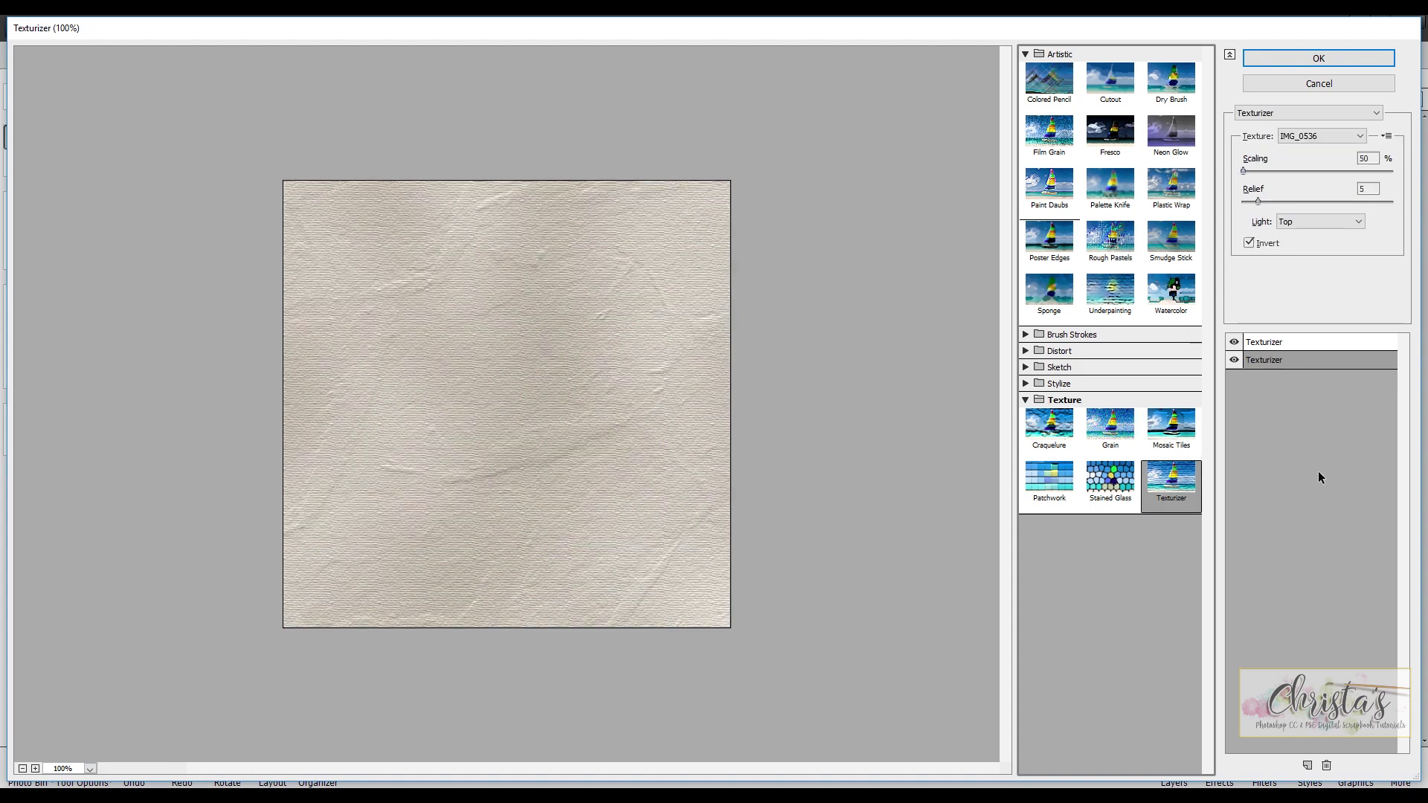
Step: Delete the lower effect layer with the IMG_0536 texture and apply the remaining Canvas texture
{"action": "left_click", "coordinate": [1299, 358]}
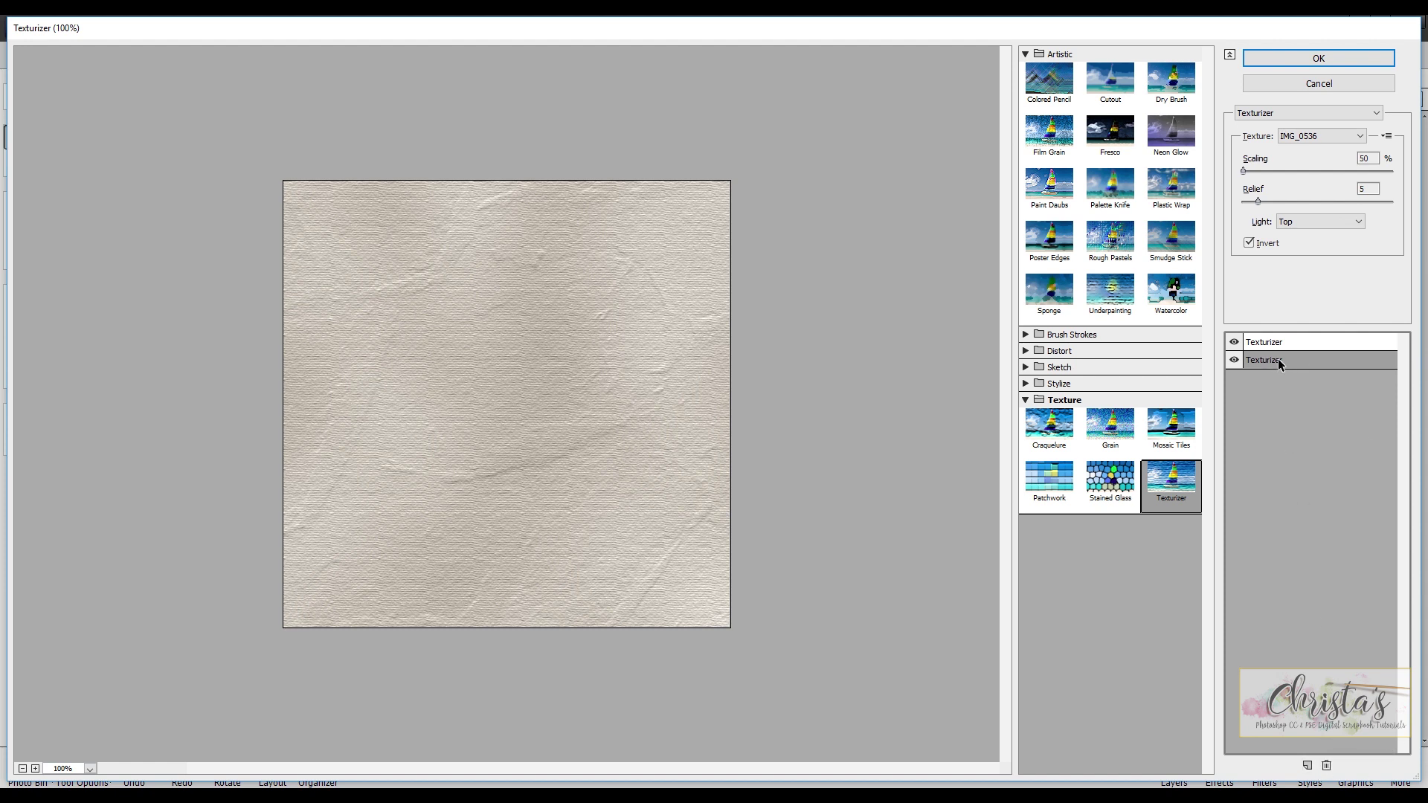
{"action": "left_click", "coordinate": [1327, 766]}
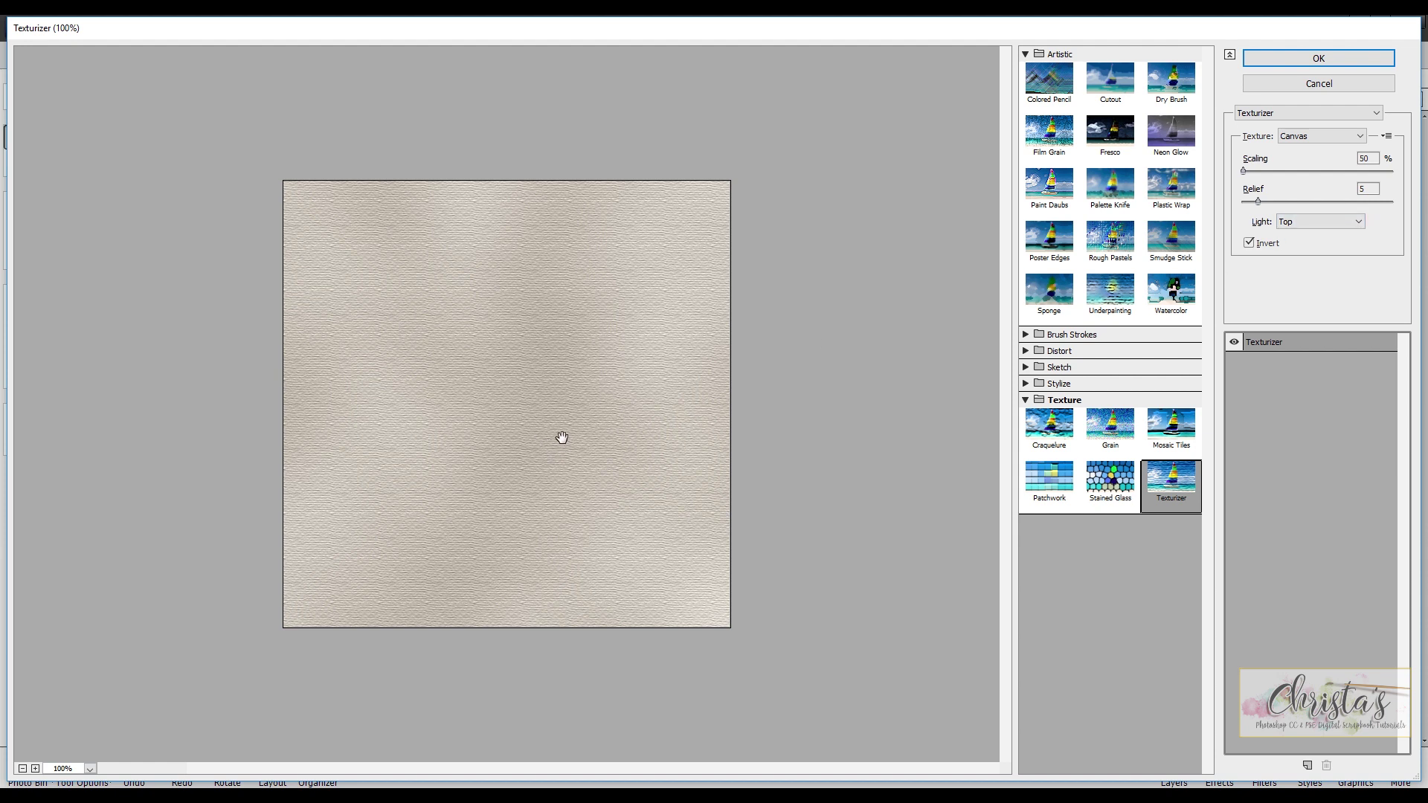
{"action": "left_click", "coordinate": [1311, 57]}
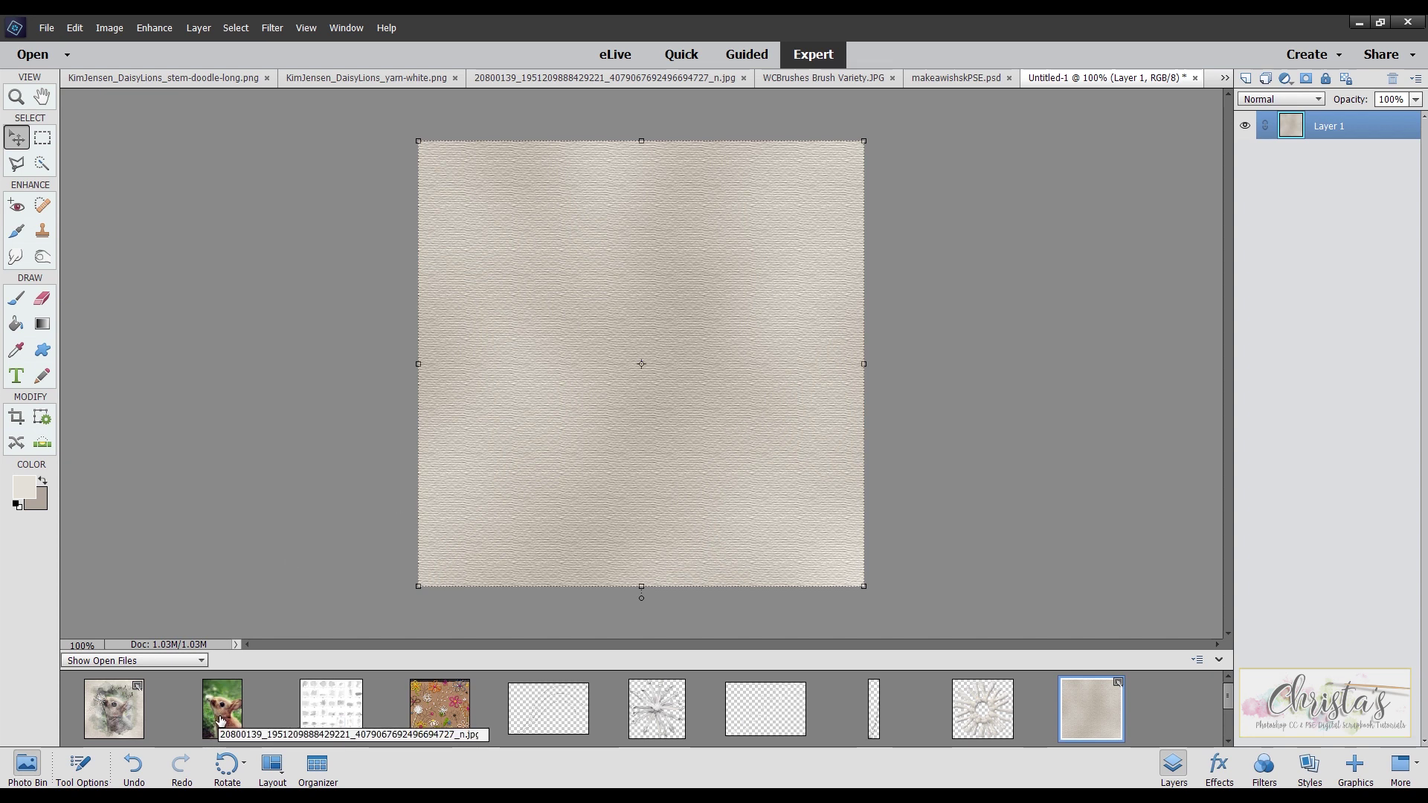
Step: Place the bunny photo centered over the textured paper and simplify its layer
{"action": "left_click_drag", "start_coordinate": [221, 716], "coordinate": [604, 435]}
{"action": "left_click_drag", "start_coordinate": [659, 354], "coordinate": [658, 347]}
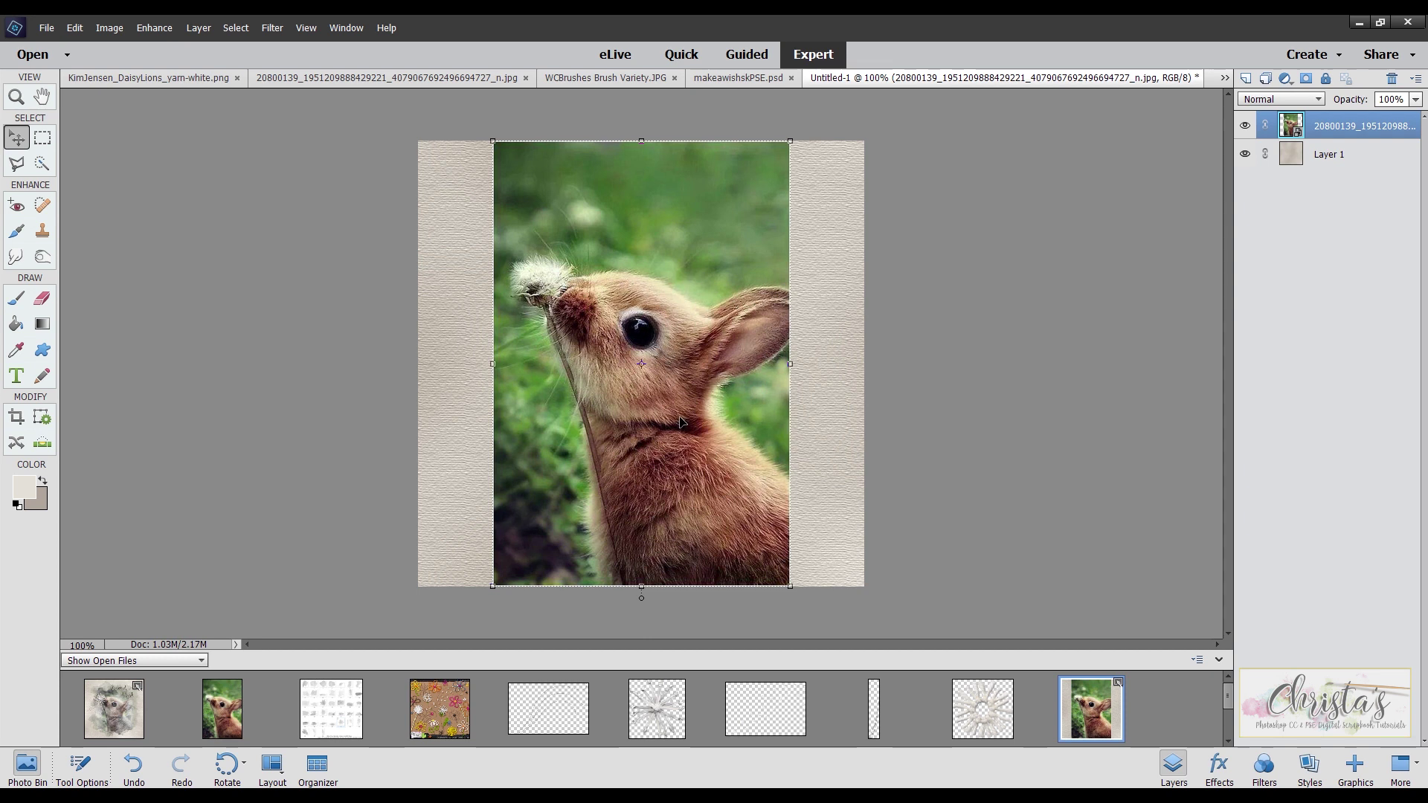
{"action": "right_click", "coordinate": [1322, 125]}
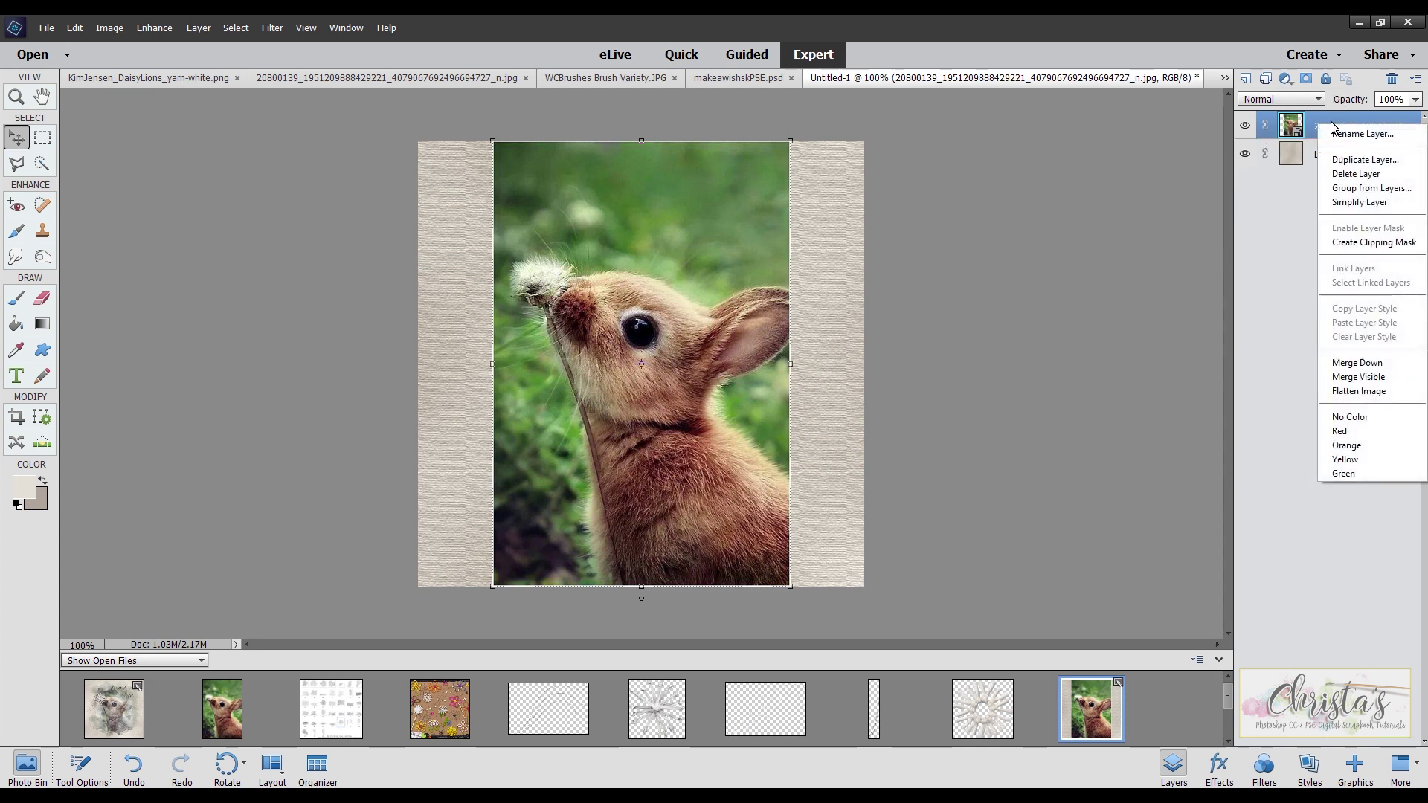
{"action": "left_click", "coordinate": [1352, 203]}
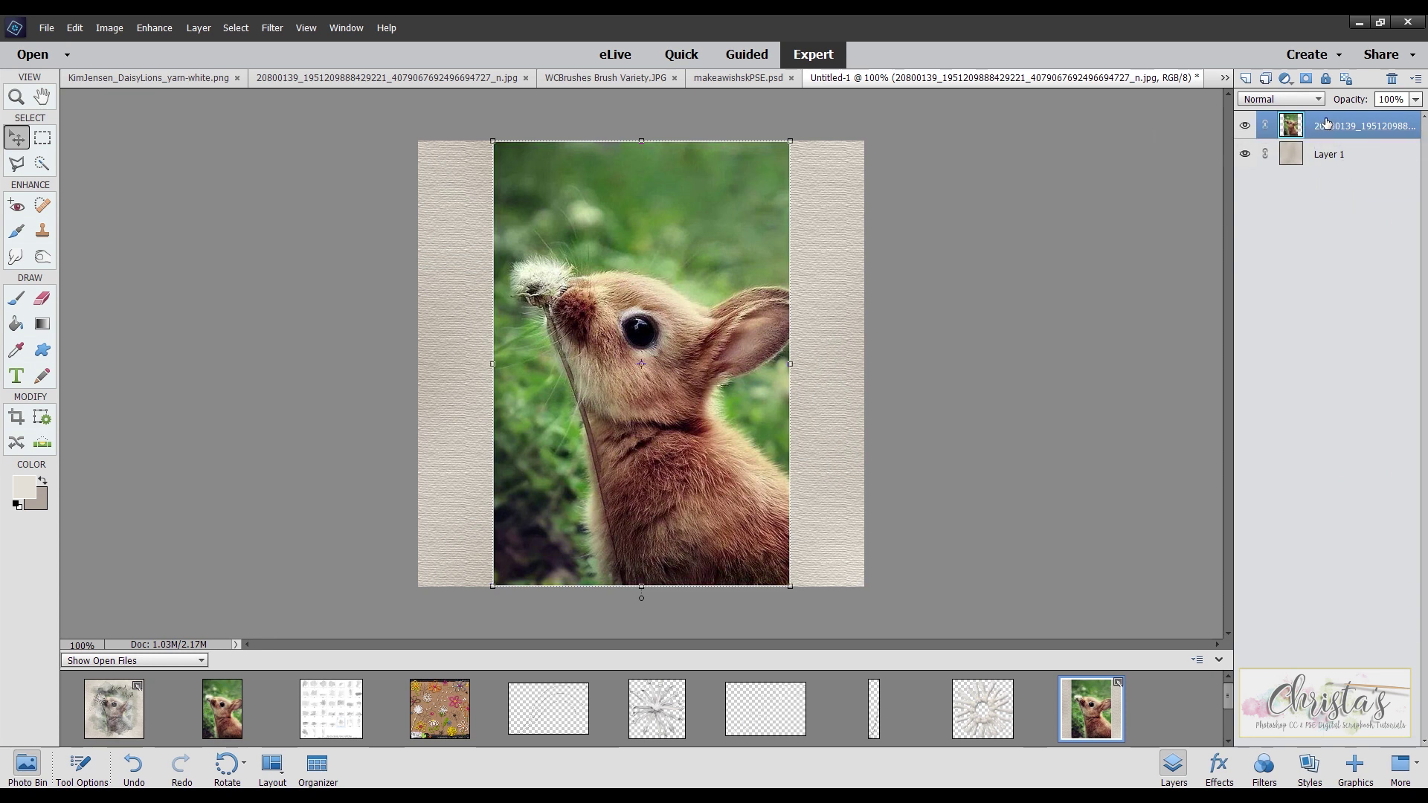
Step: Duplicate the bunny photo layer under its default name and hide the original beneath the copy
{"action": "right_click", "coordinate": [1328, 123]}
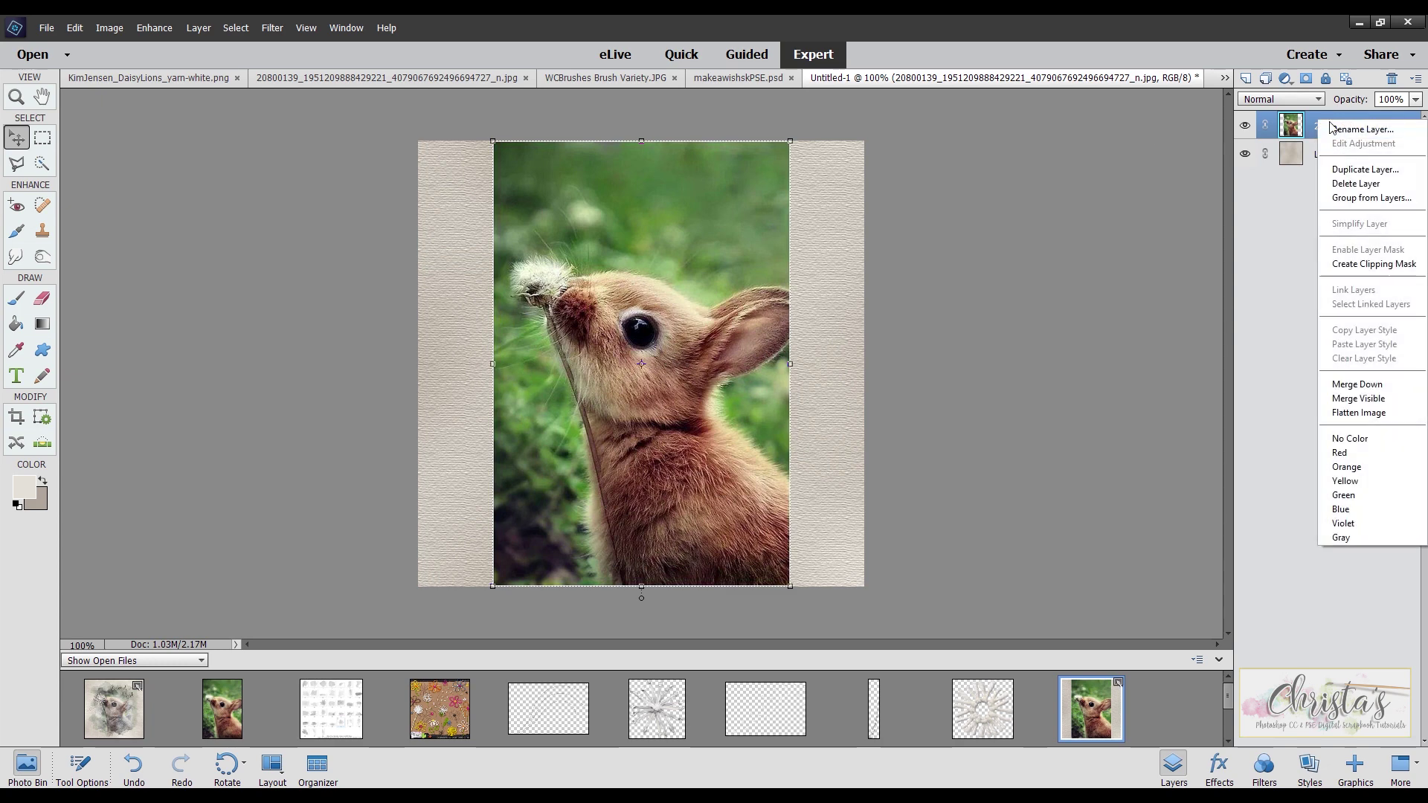
{"action": "left_click", "coordinate": [1353, 169]}
{"action": "left_click", "coordinate": [847, 258]}
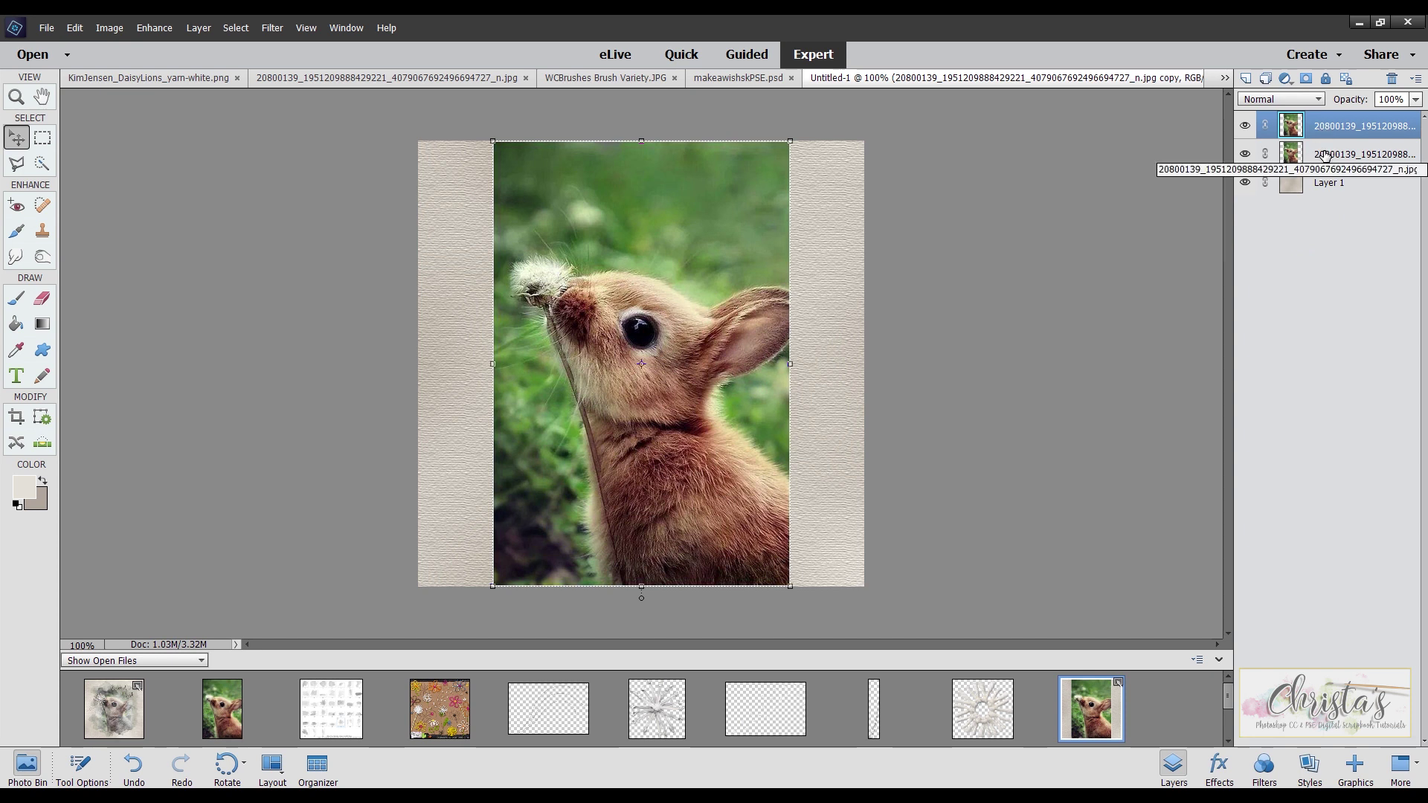
{"action": "left_click", "coordinate": [1245, 154]}
{"action": "left_click", "coordinate": [1285, 80]}
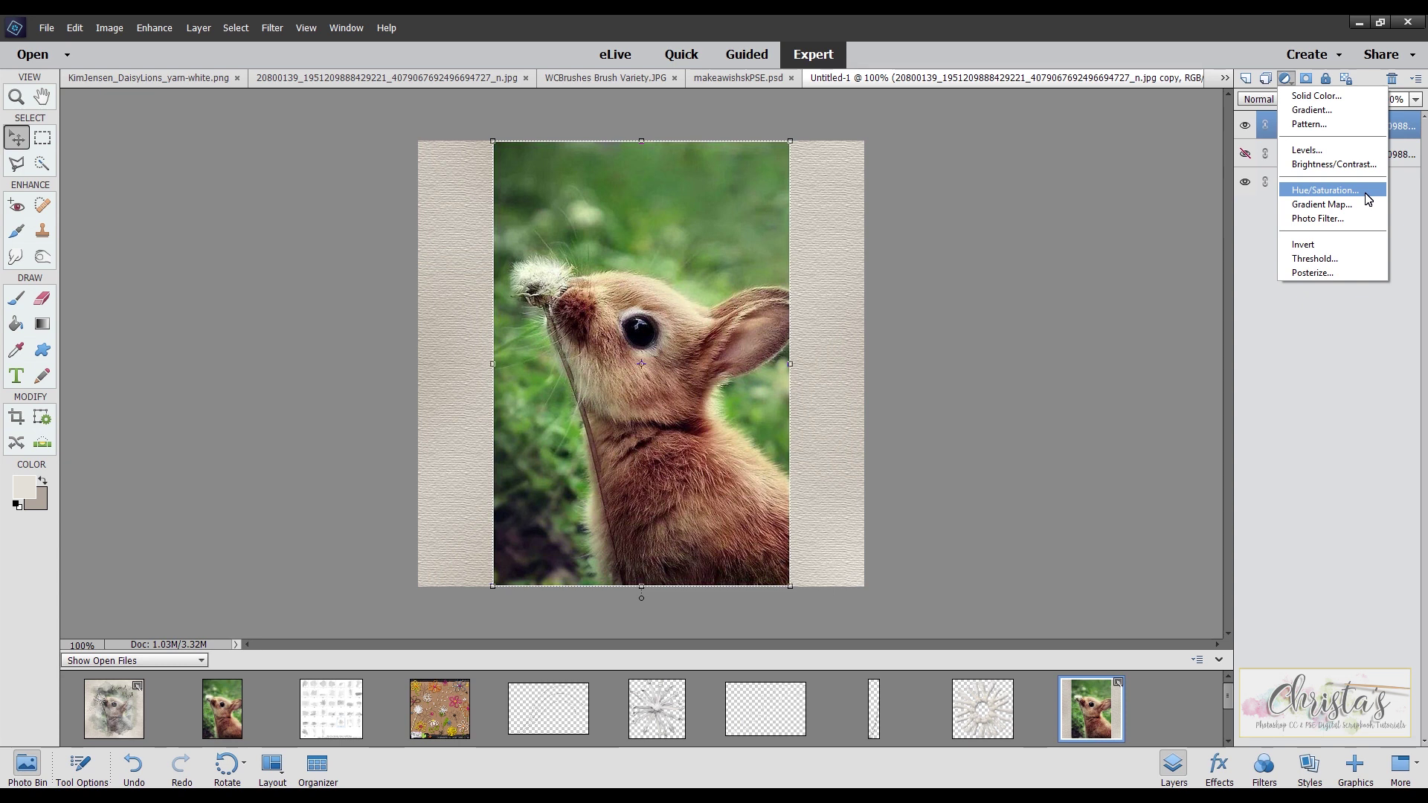
{"action": "left_click", "coordinate": [1114, 454]}
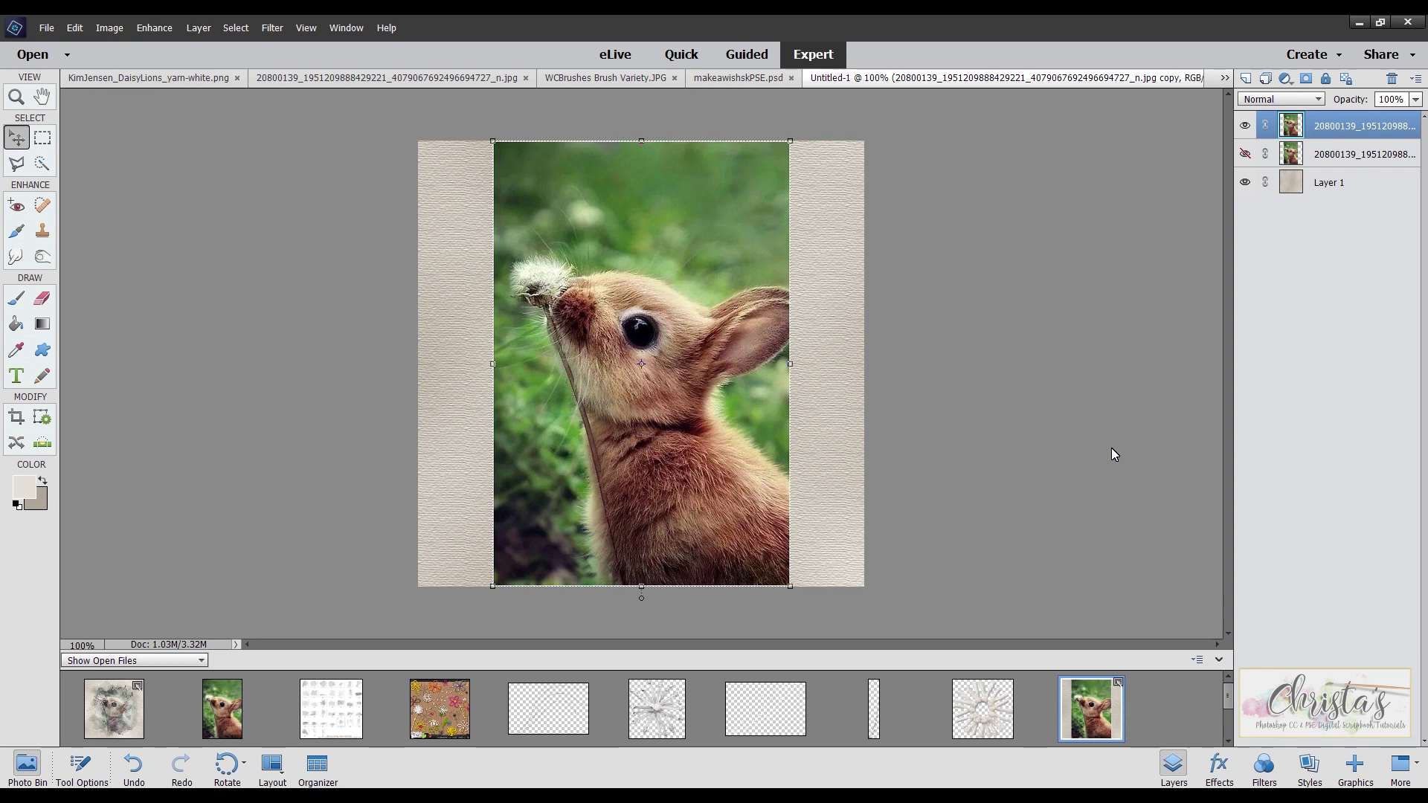
Step: Convert the visible bunny copy to black and white with the Portraits style, raising the green intensity and slightly raising the red
{"action": "left_click", "coordinate": [156, 28]}
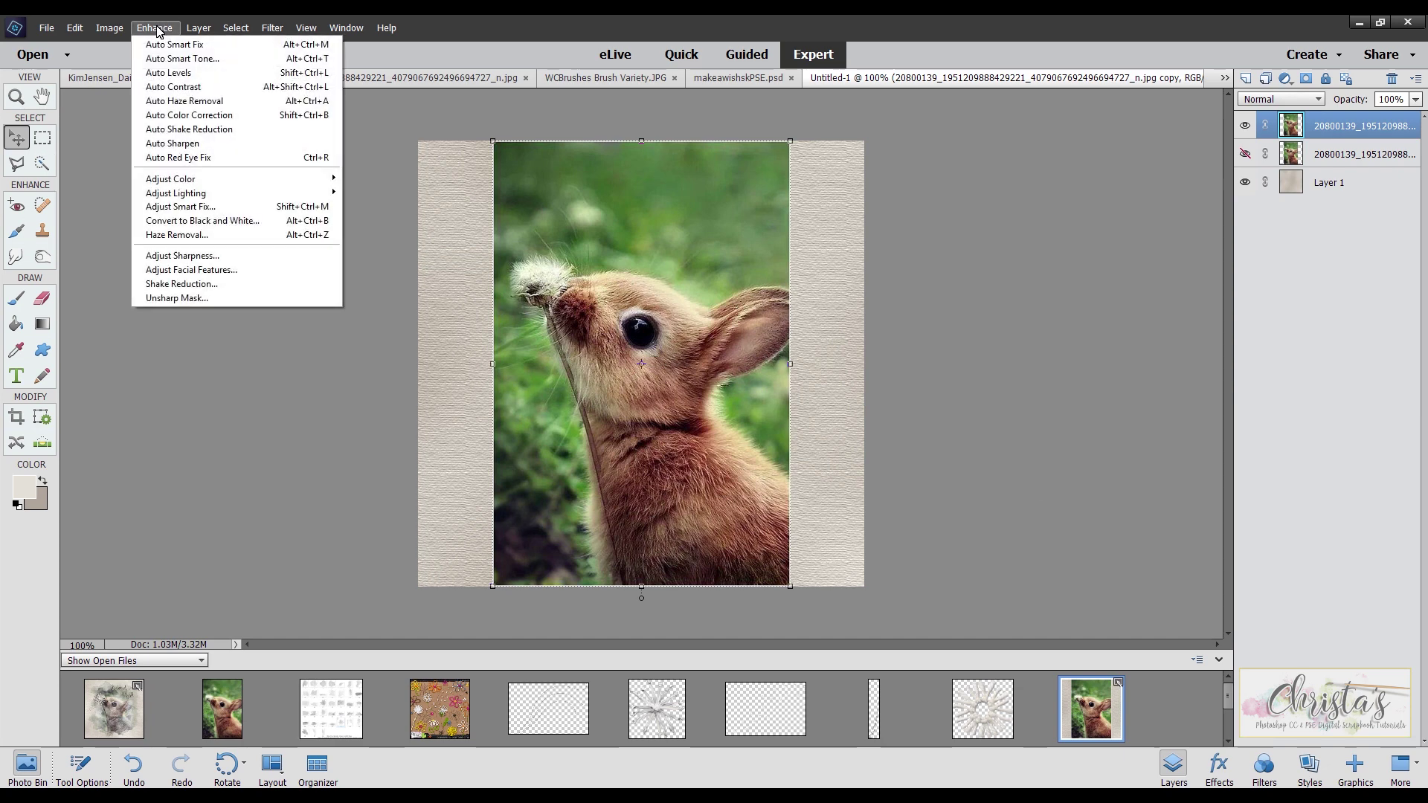
{"action": "left_click", "coordinate": [240, 221]}
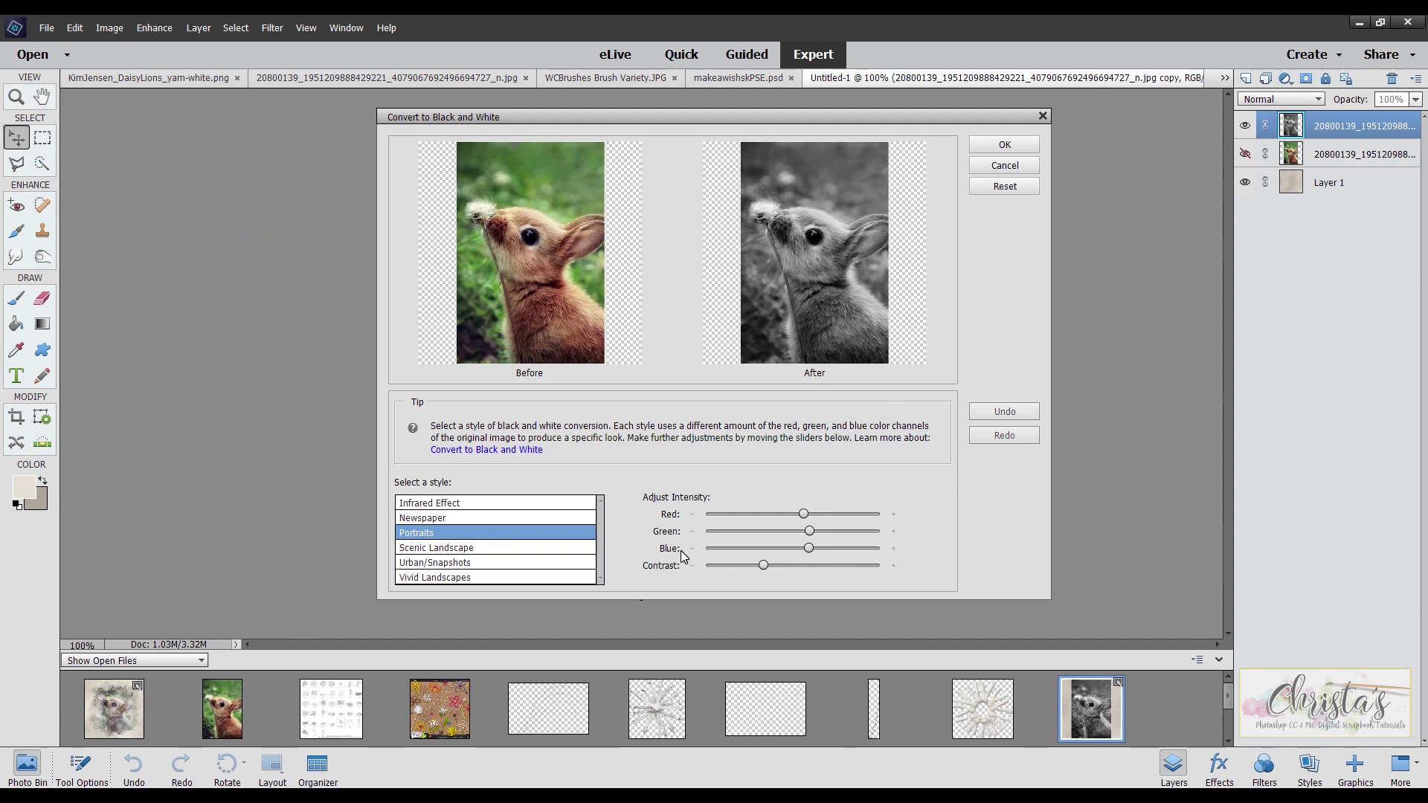
{"action": "left_click", "coordinate": [806, 517]}
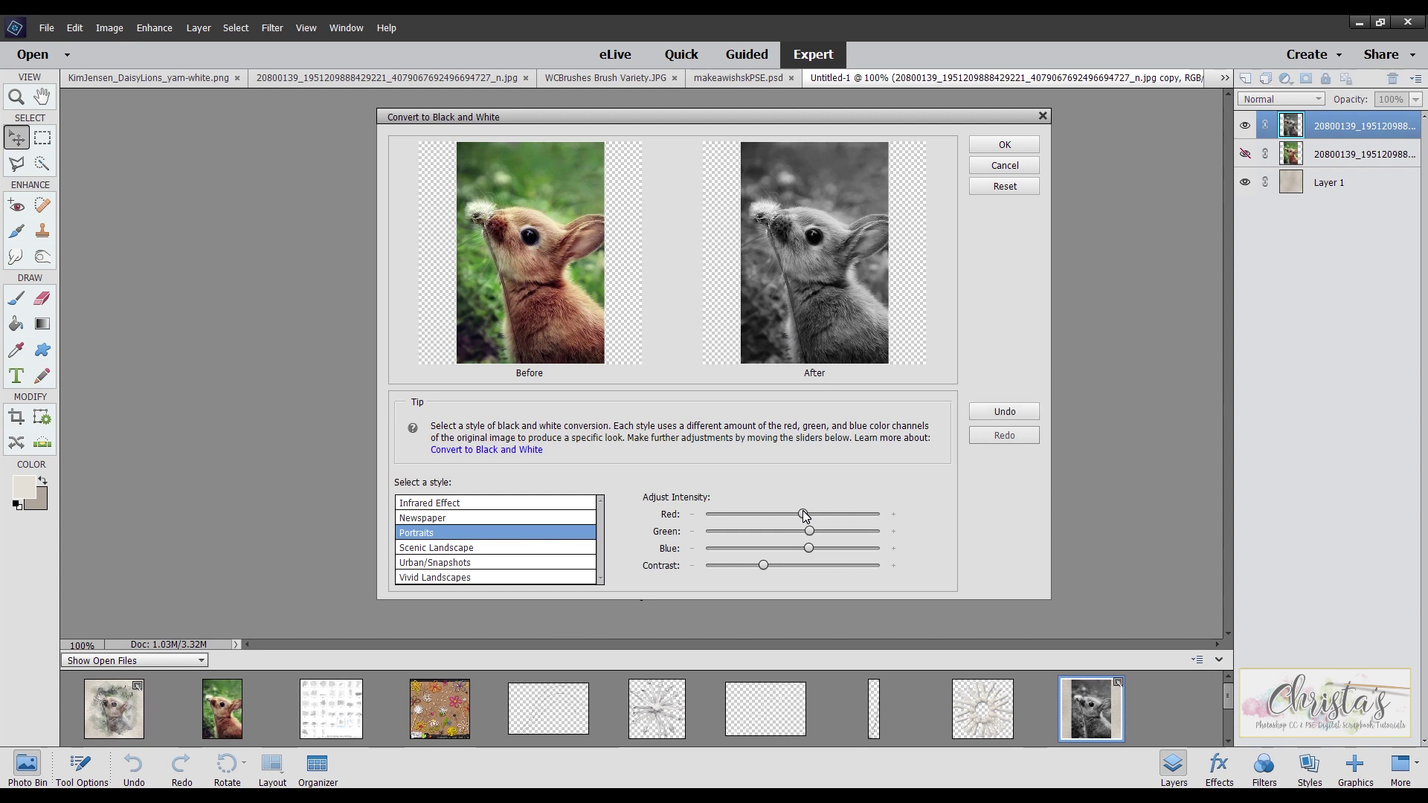
{"action": "left_click_drag", "start_coordinate": [814, 535], "coordinate": [824, 537]}
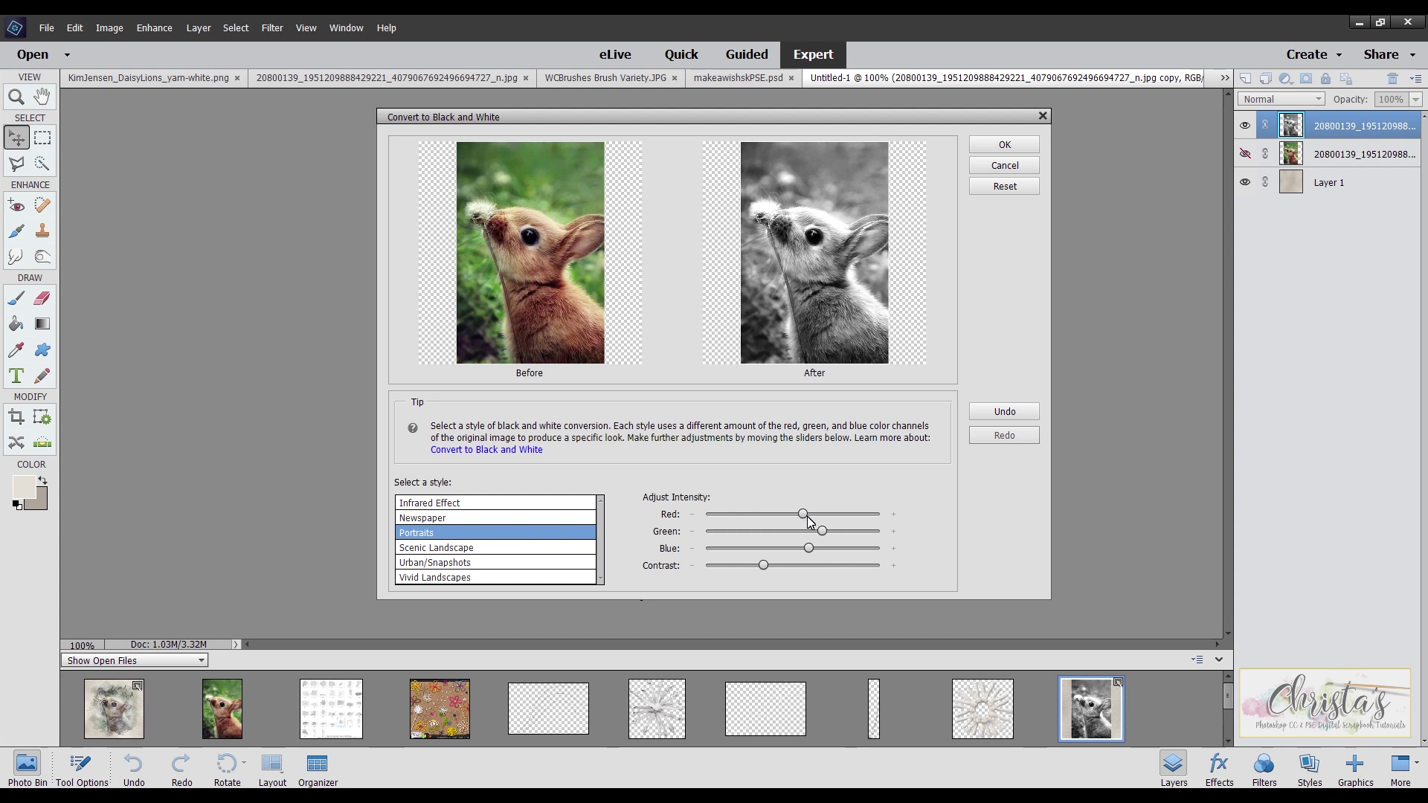
{"action": "left_click_drag", "start_coordinate": [805, 515], "coordinate": [808, 515]}
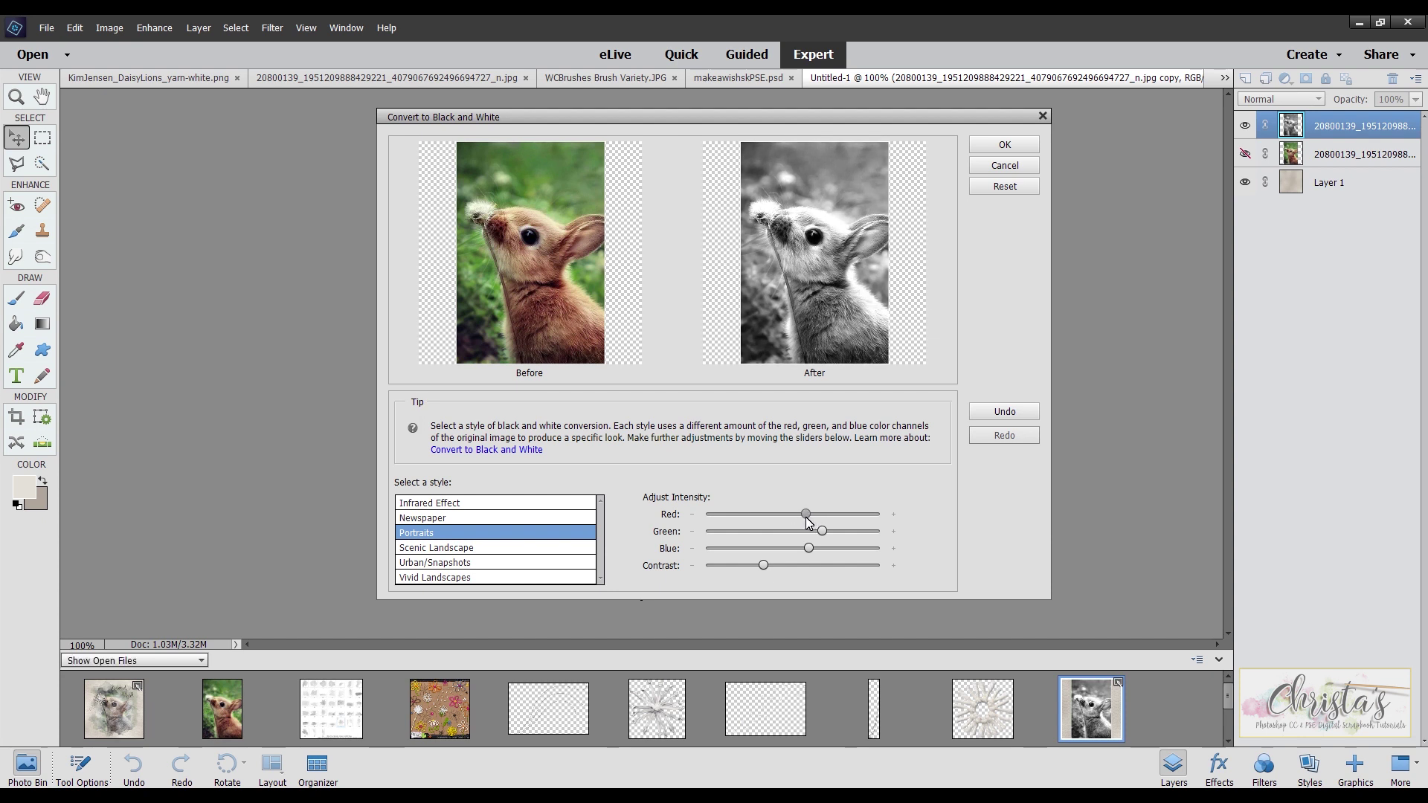
{"action": "left_click_drag", "start_coordinate": [808, 522], "coordinate": [809, 522]}
{"action": "mouse_move", "coordinate": [855, 329]}
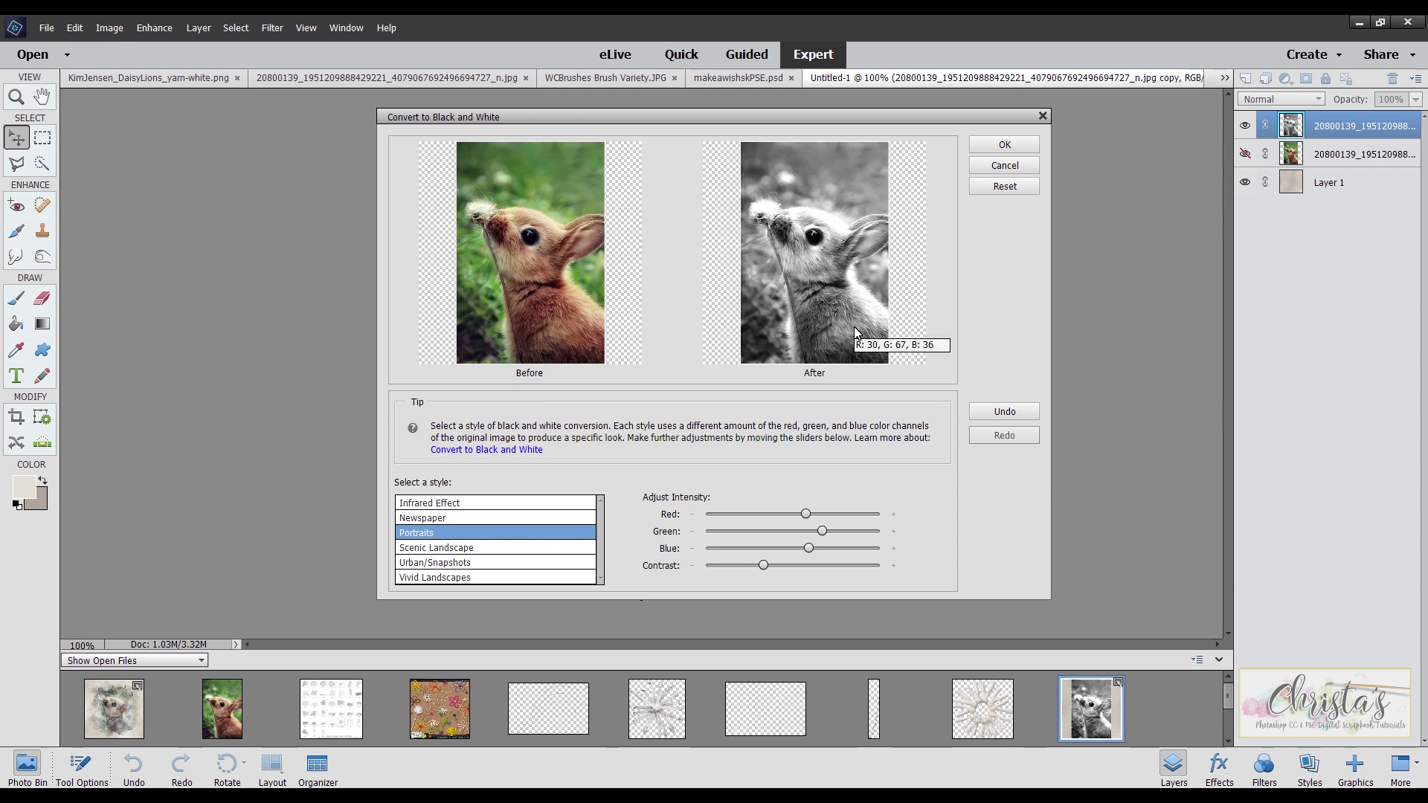
{"action": "left_click", "coordinate": [1004, 145]}
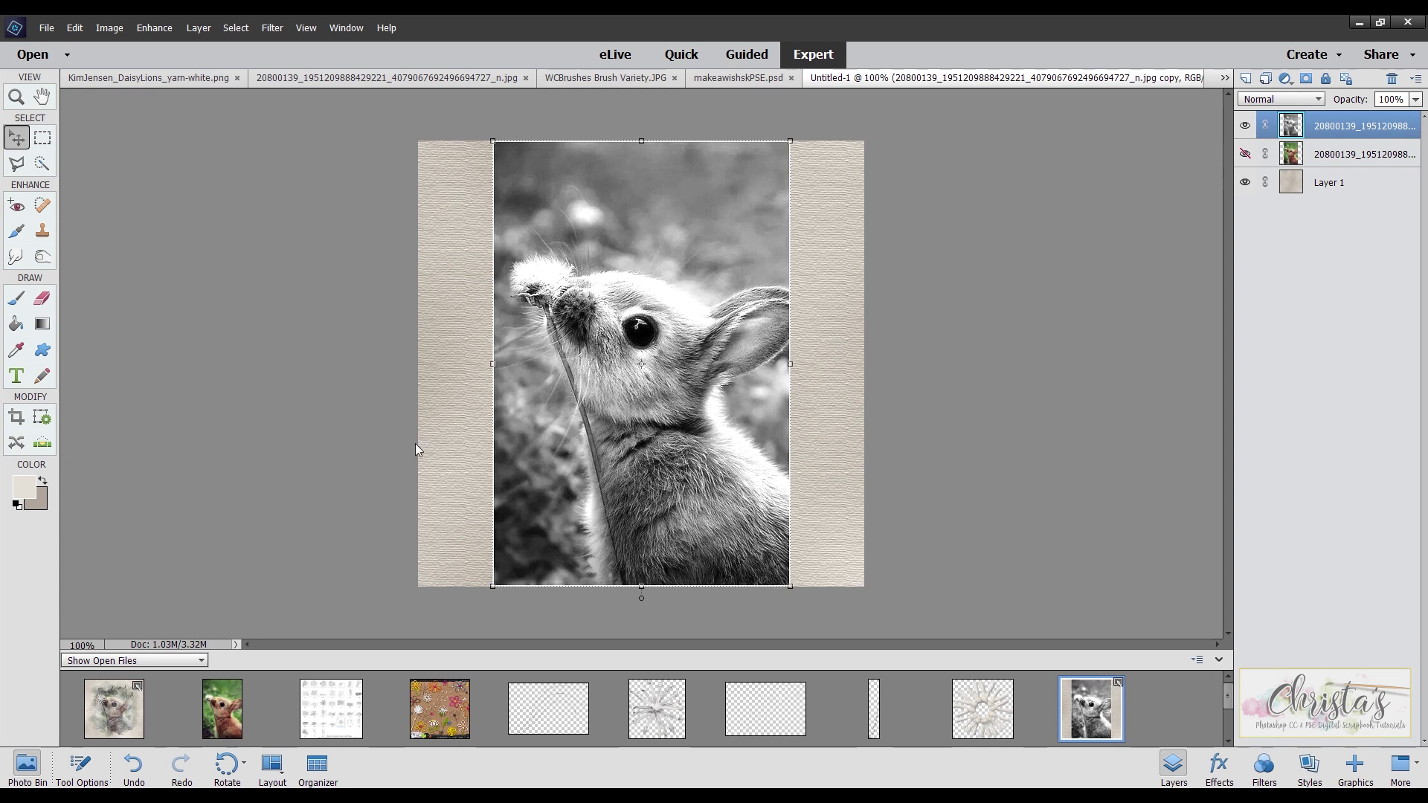
Step: Duplicate the black-and-white bunny layer within Untitled-1, keeping the default layer name
{"action": "right_click", "coordinate": [1332, 128]}
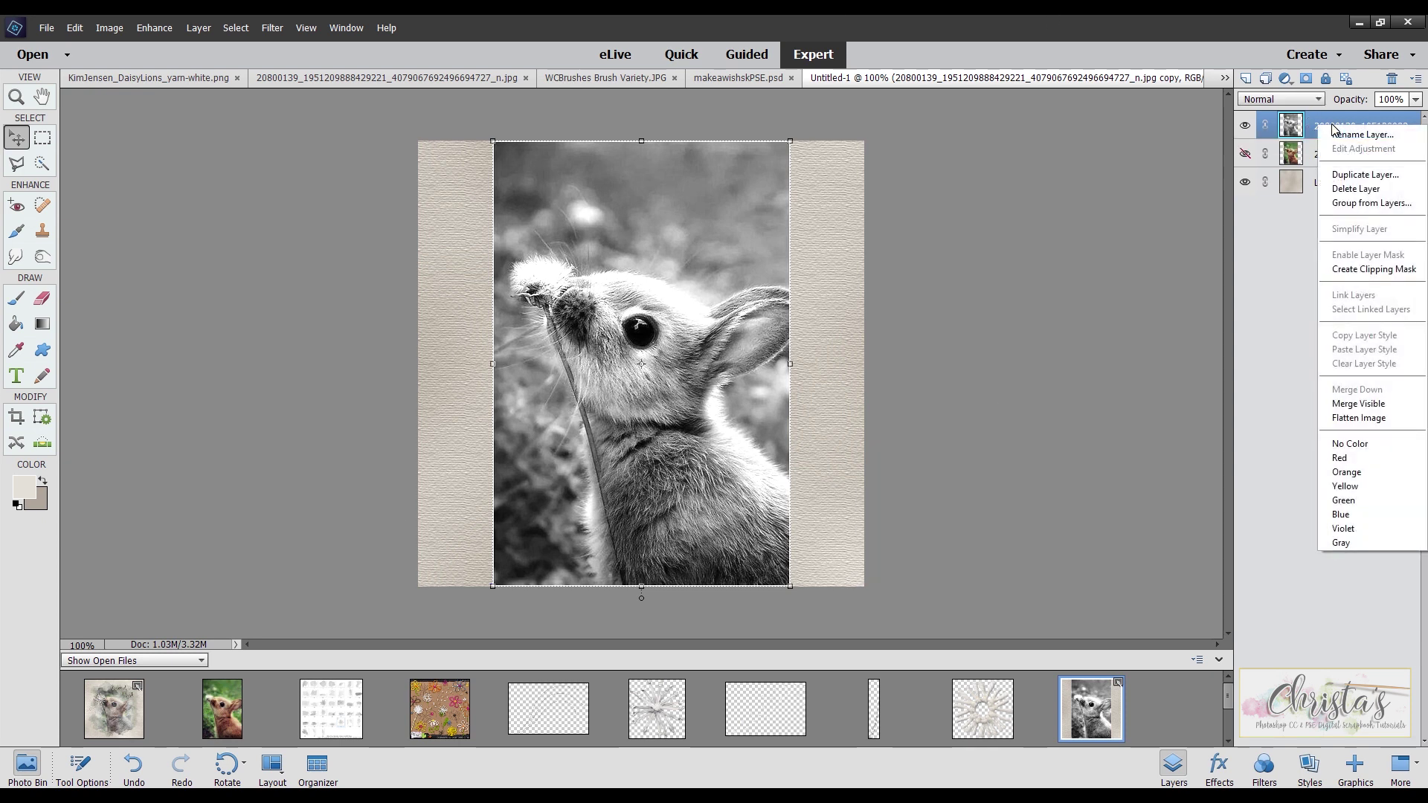
{"action": "left_click", "coordinate": [1349, 175]}
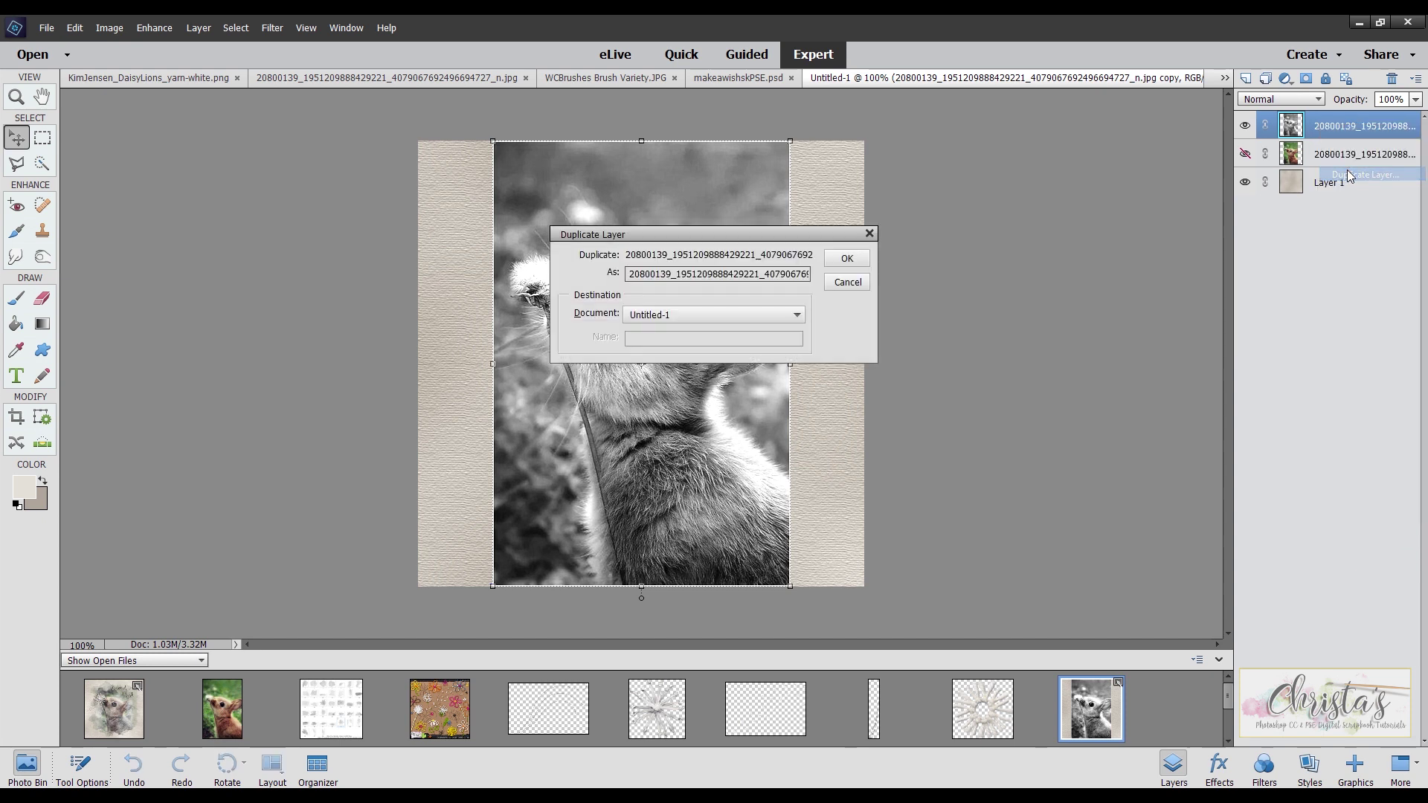
{"action": "left_click", "coordinate": [845, 258]}
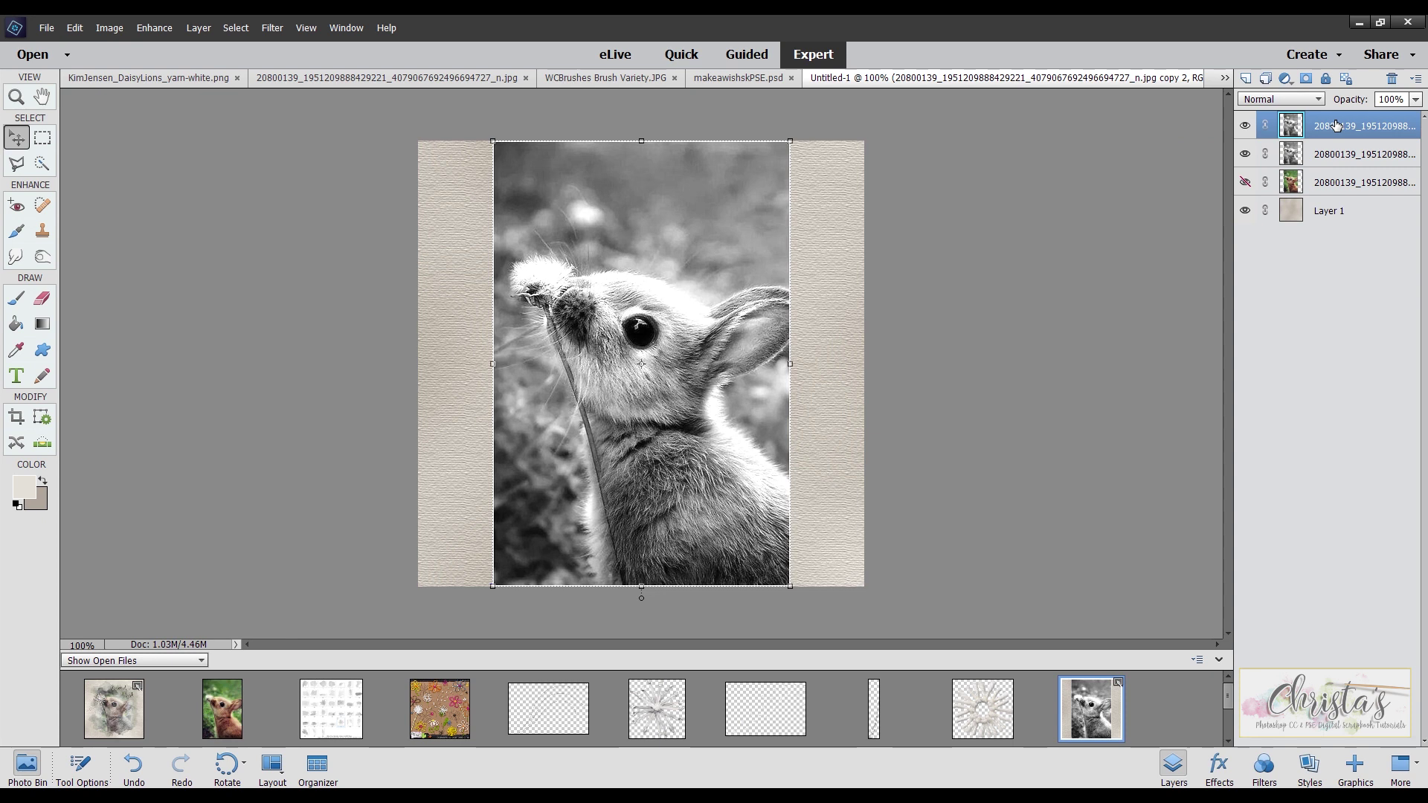
Step: Invert the new top copy of the bunny and set its blend mode to Color Dodge
{"action": "key", "text": "ctrl+i"}
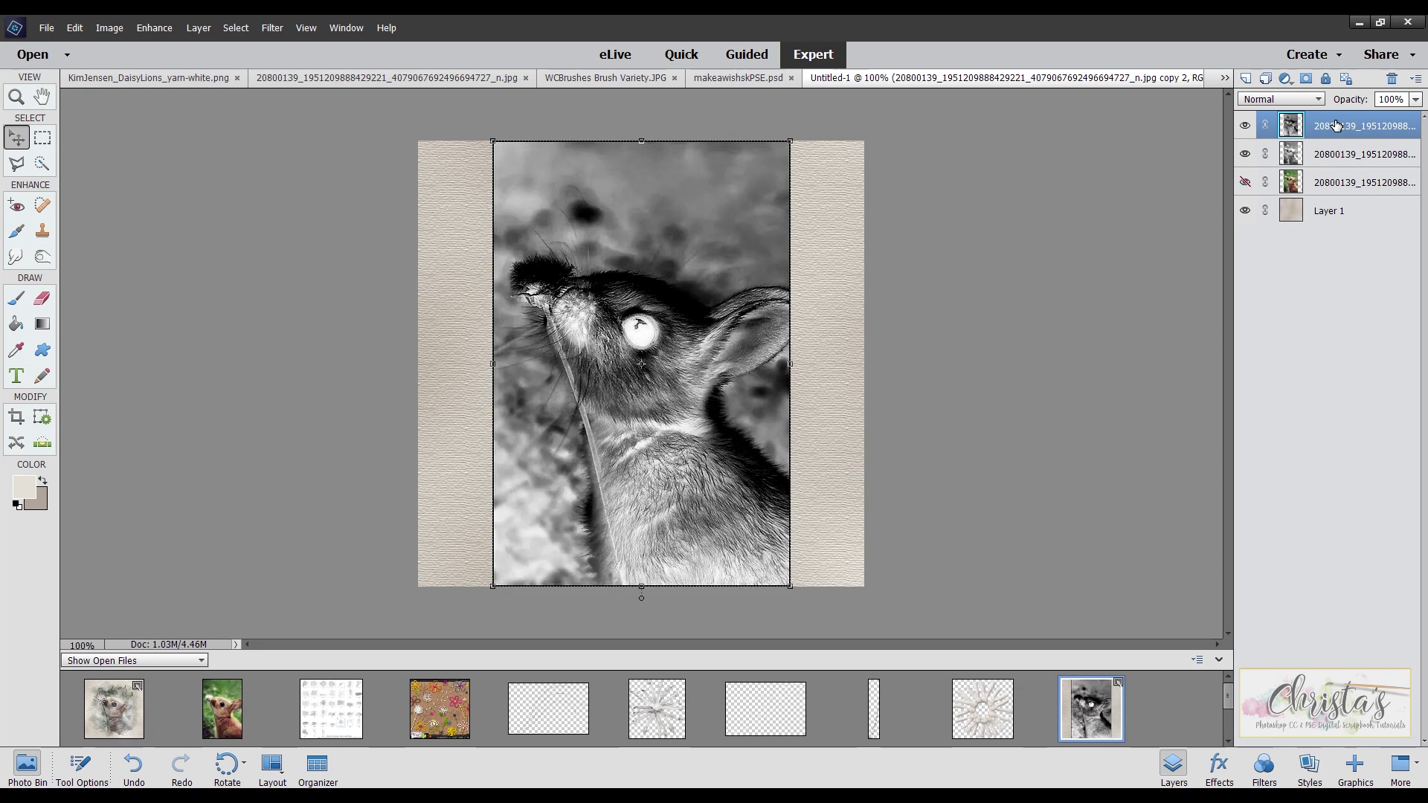
{"action": "left_click", "coordinate": [1266, 101]}
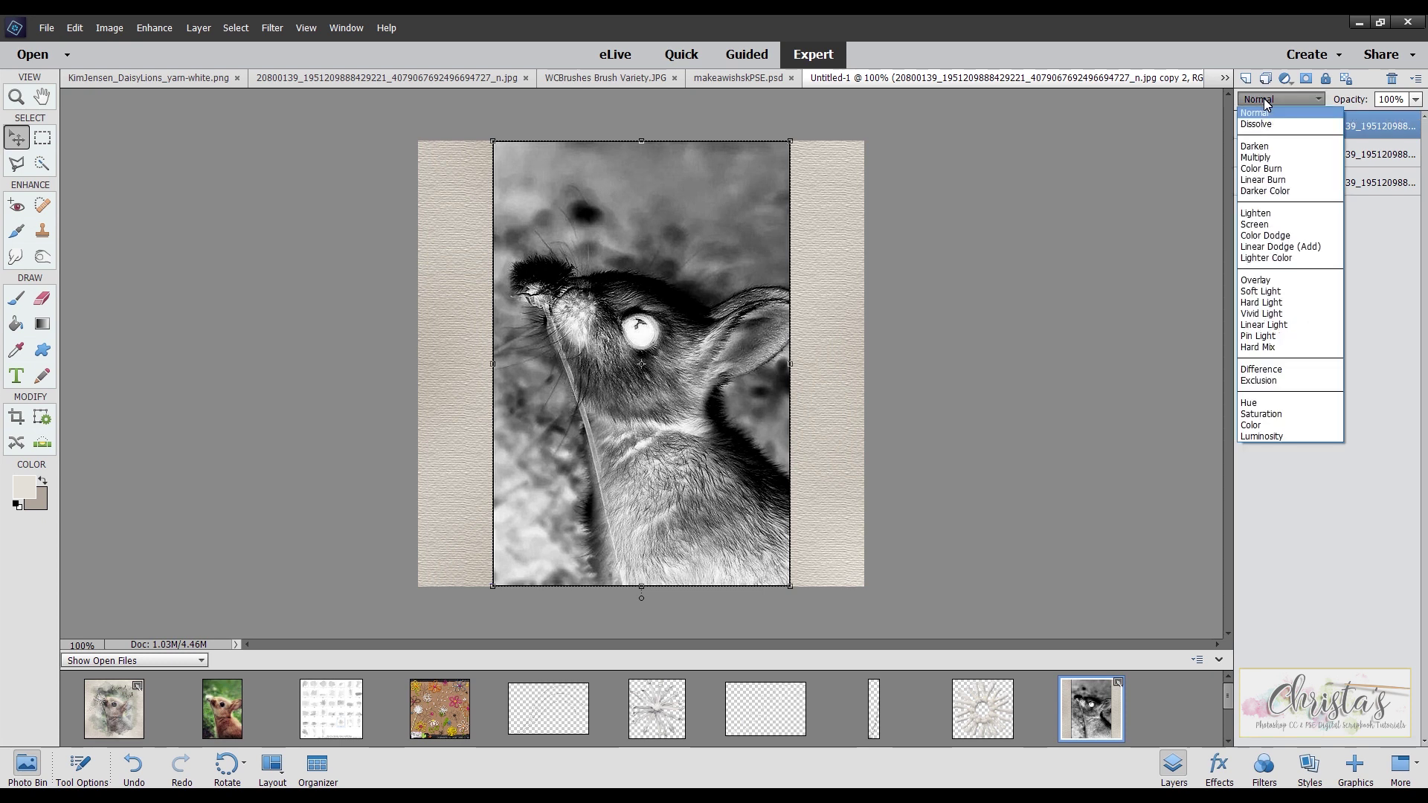
{"action": "left_click", "coordinate": [1289, 236]}
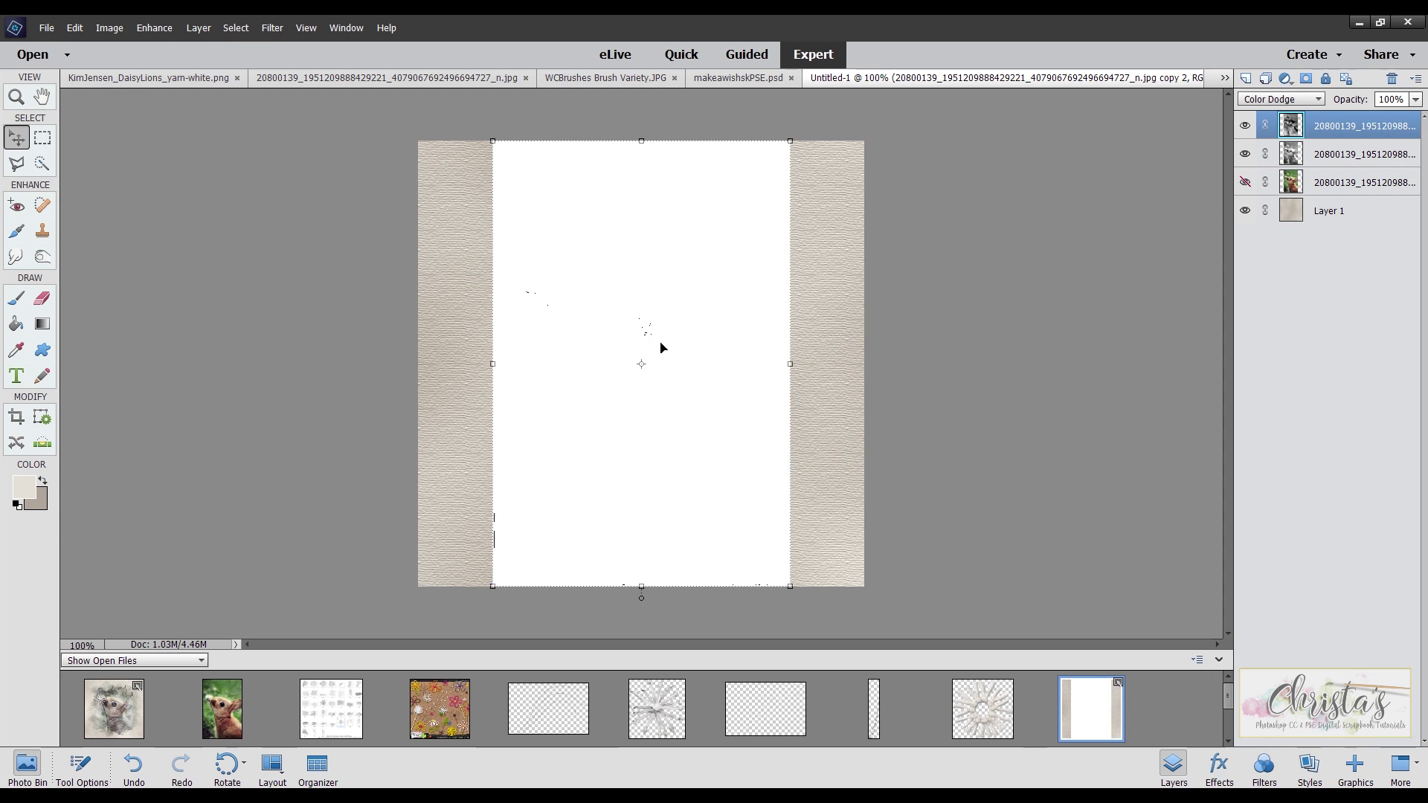
Step: Compare Minimum filter radii of 2, 3, 4 and more pixels on the inverted copy, and apply the filter at 1 pixel
{"action": "left_click", "coordinate": [273, 29]}
{"action": "mouse_move", "coordinate": [300, 257]}
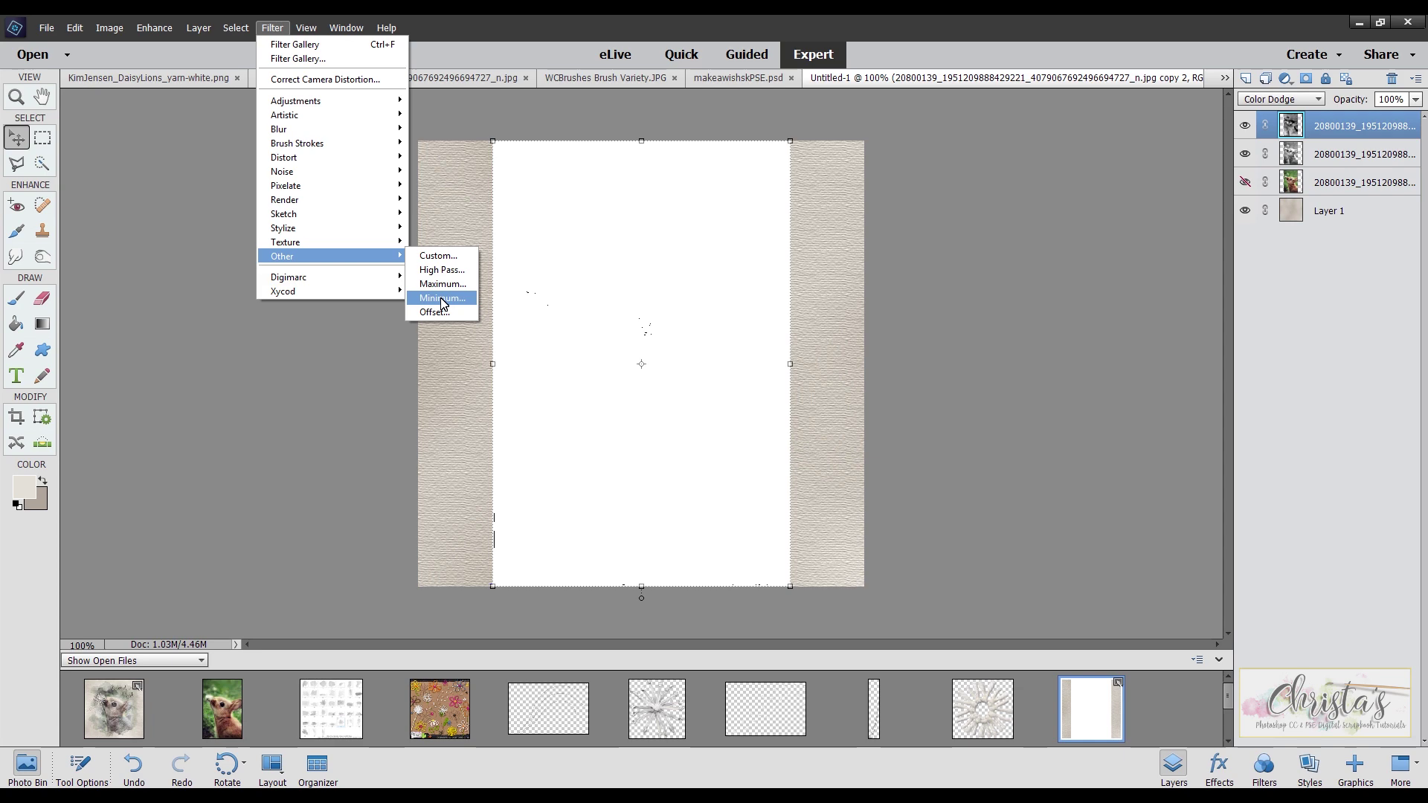
{"action": "left_click", "coordinate": [442, 298]}
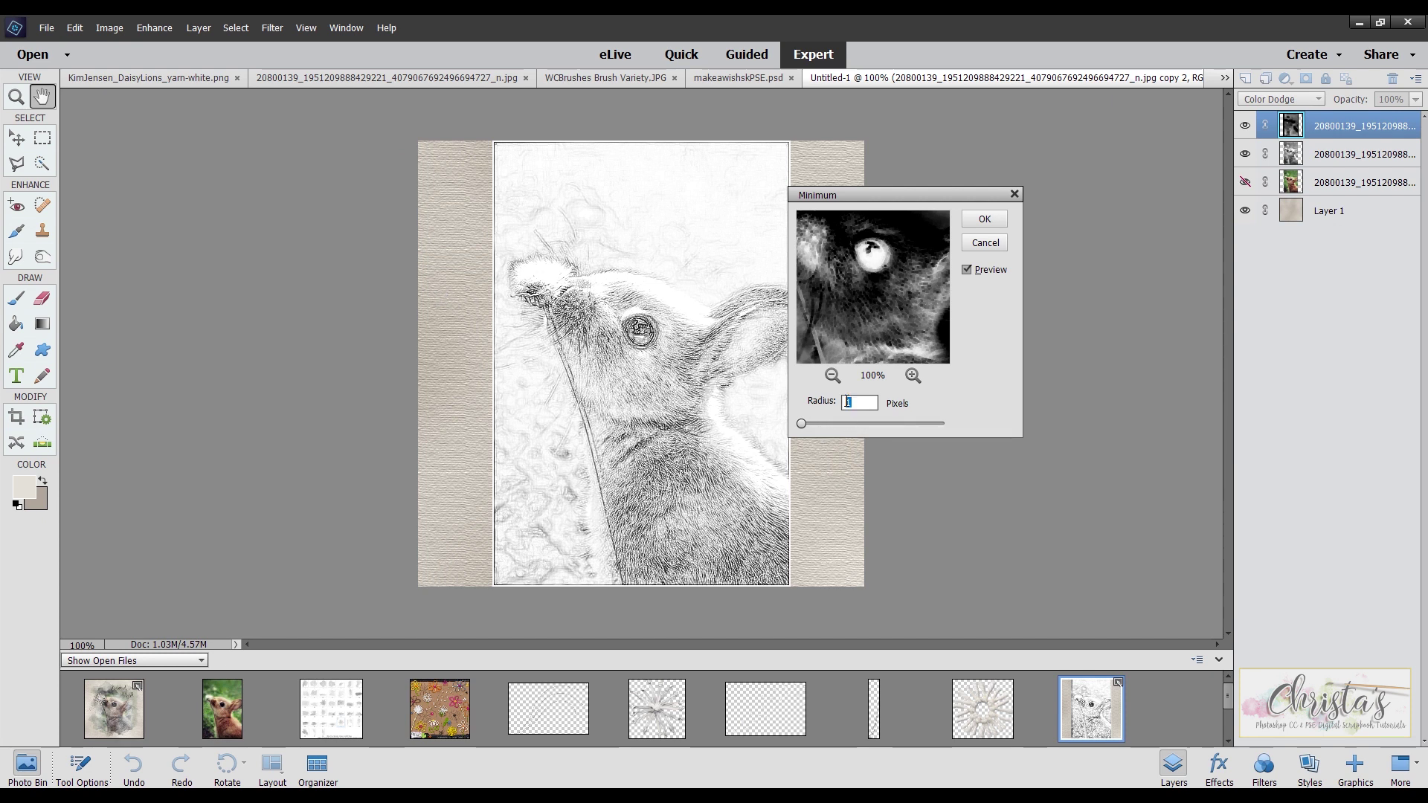
{"action": "type", "text": "2"}
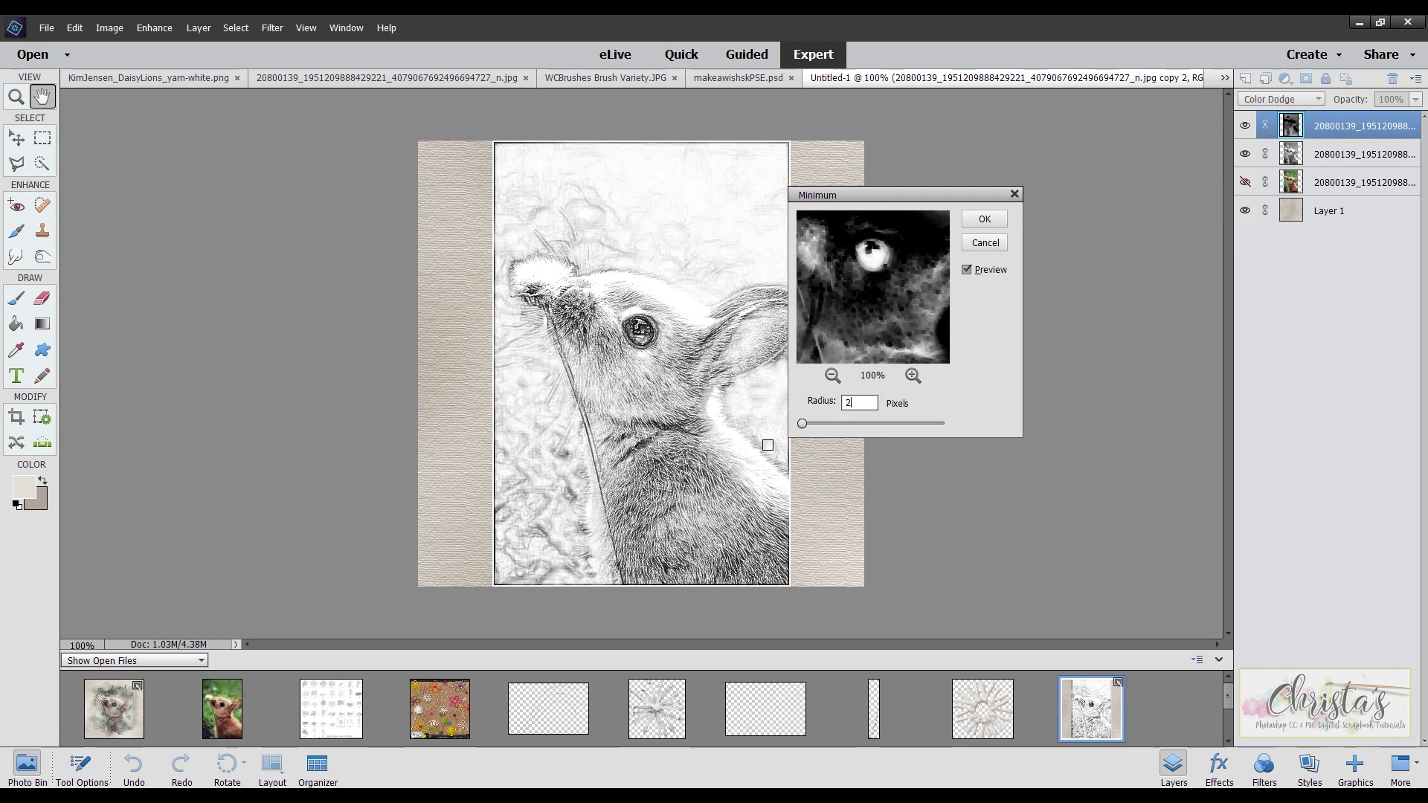
{"action": "double_click", "coordinate": [856, 403]}
{"action": "type", "text": "3"}
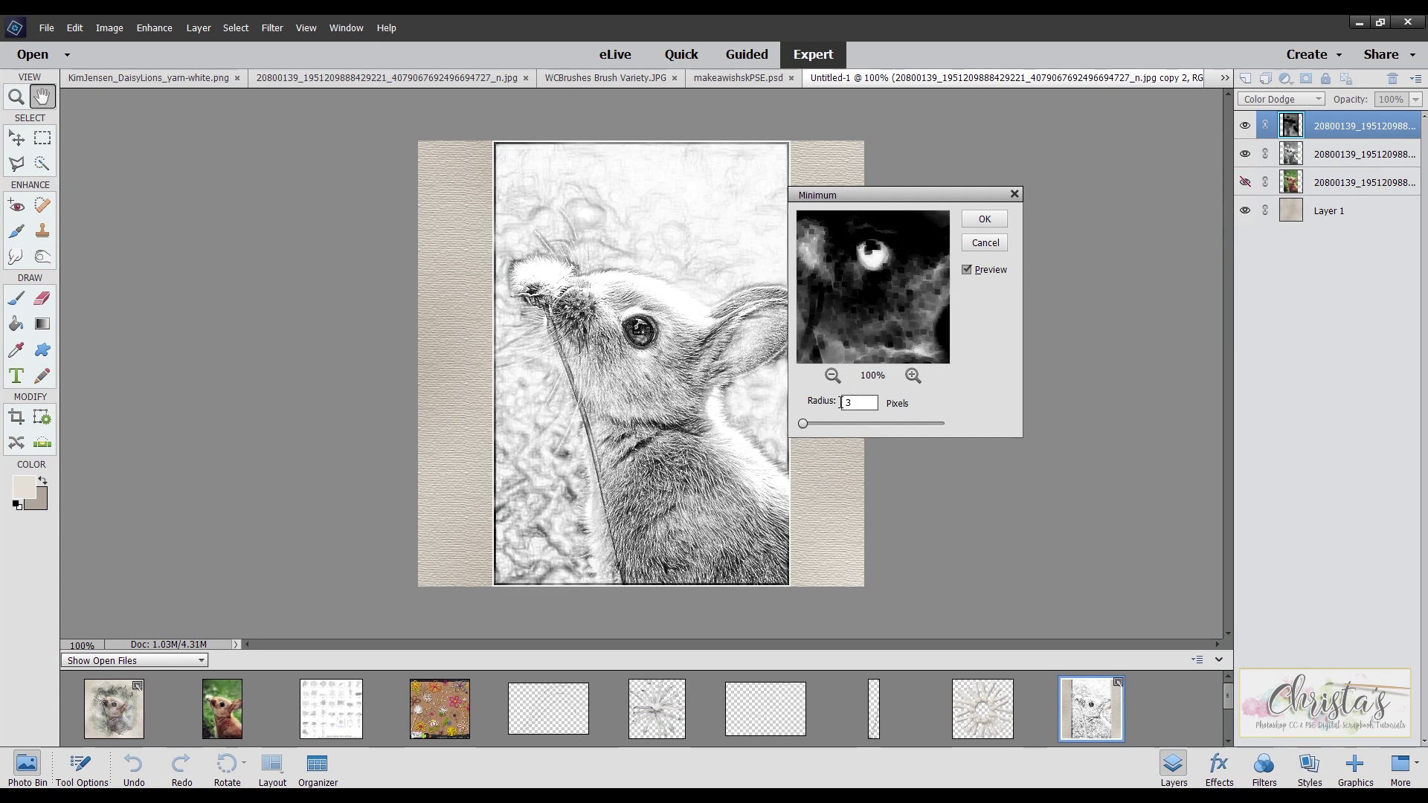
{"action": "double_click", "coordinate": [855, 402]}
{"action": "type", "text": "4"}
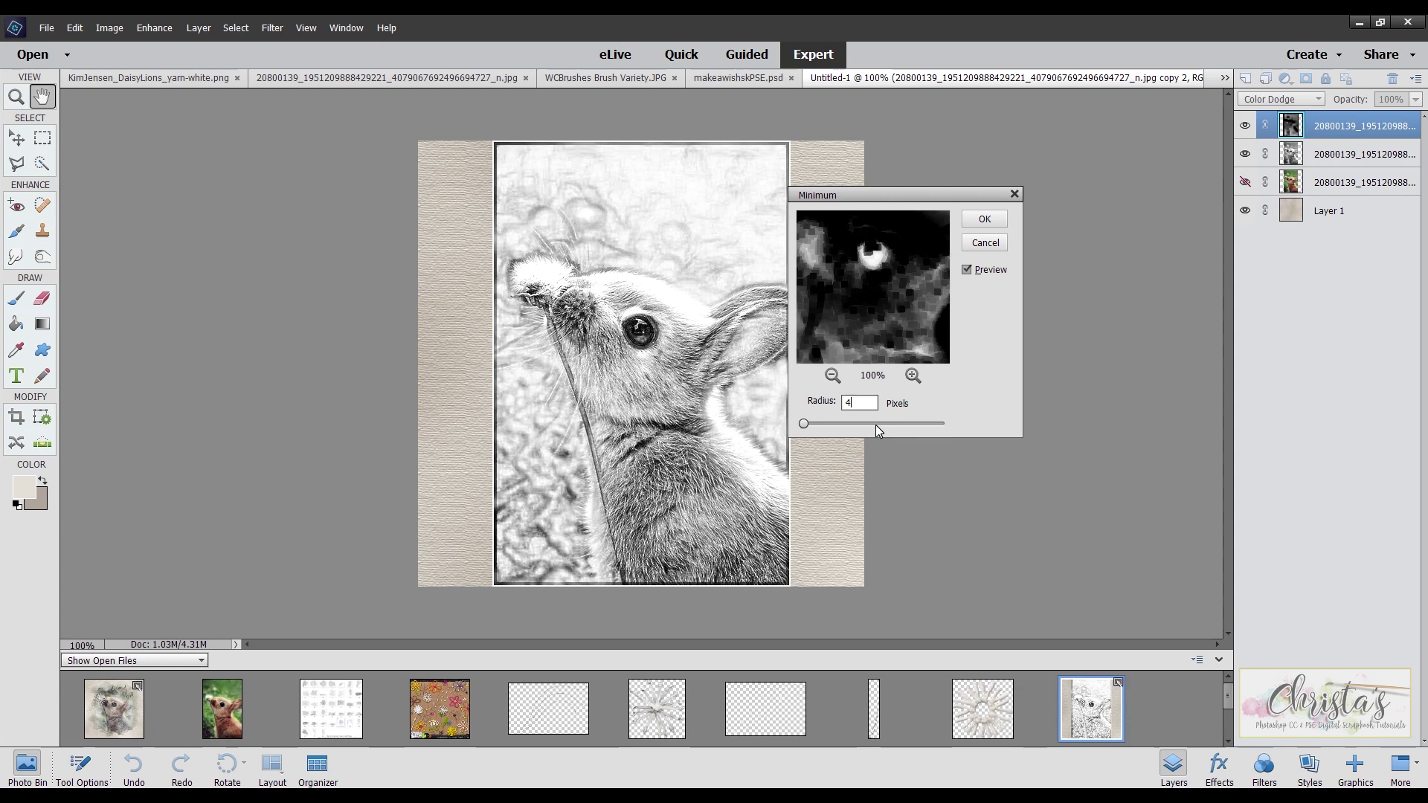
{"action": "left_click_drag", "start_coordinate": [804, 424], "coordinate": [819, 424]}
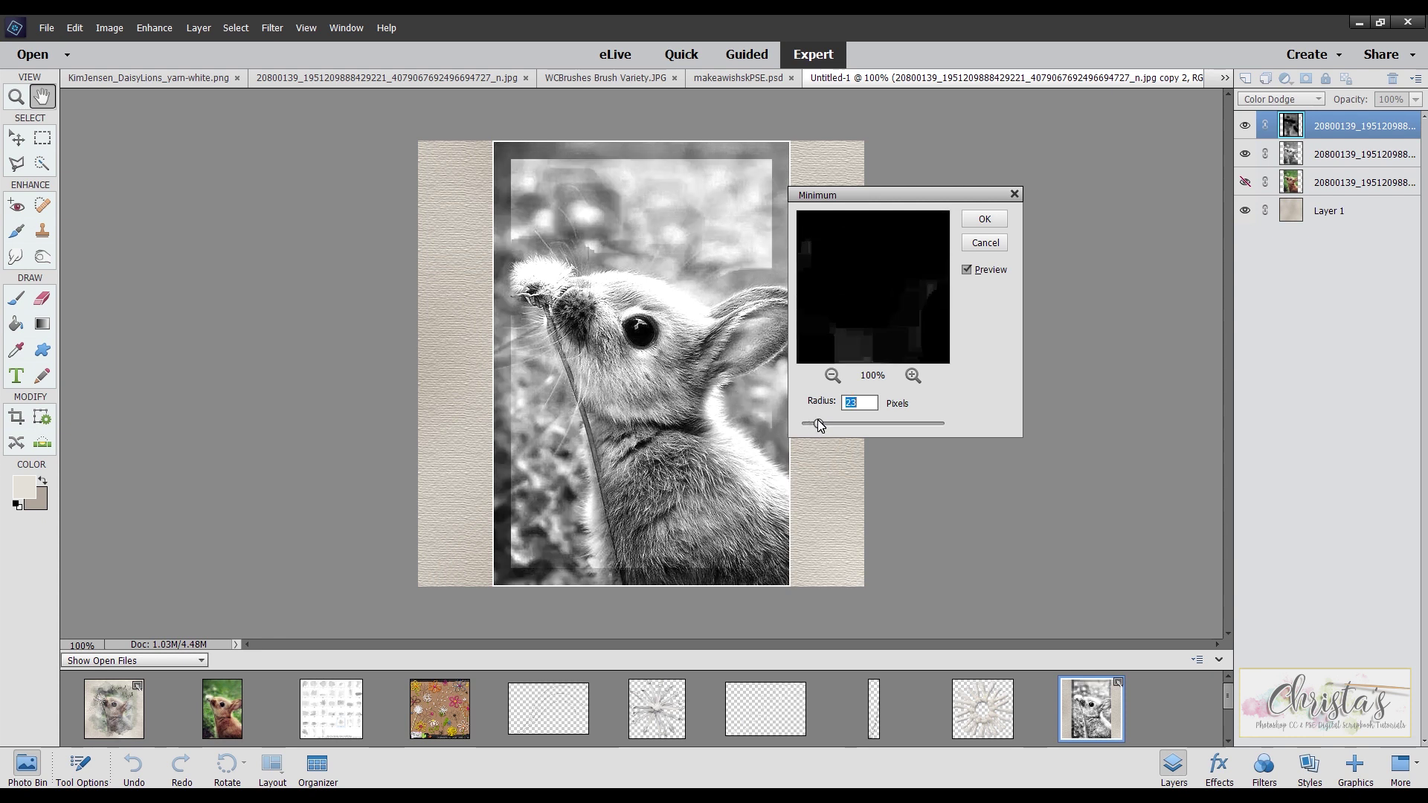
{"action": "left_click_drag", "start_coordinate": [818, 424], "coordinate": [801, 424]}
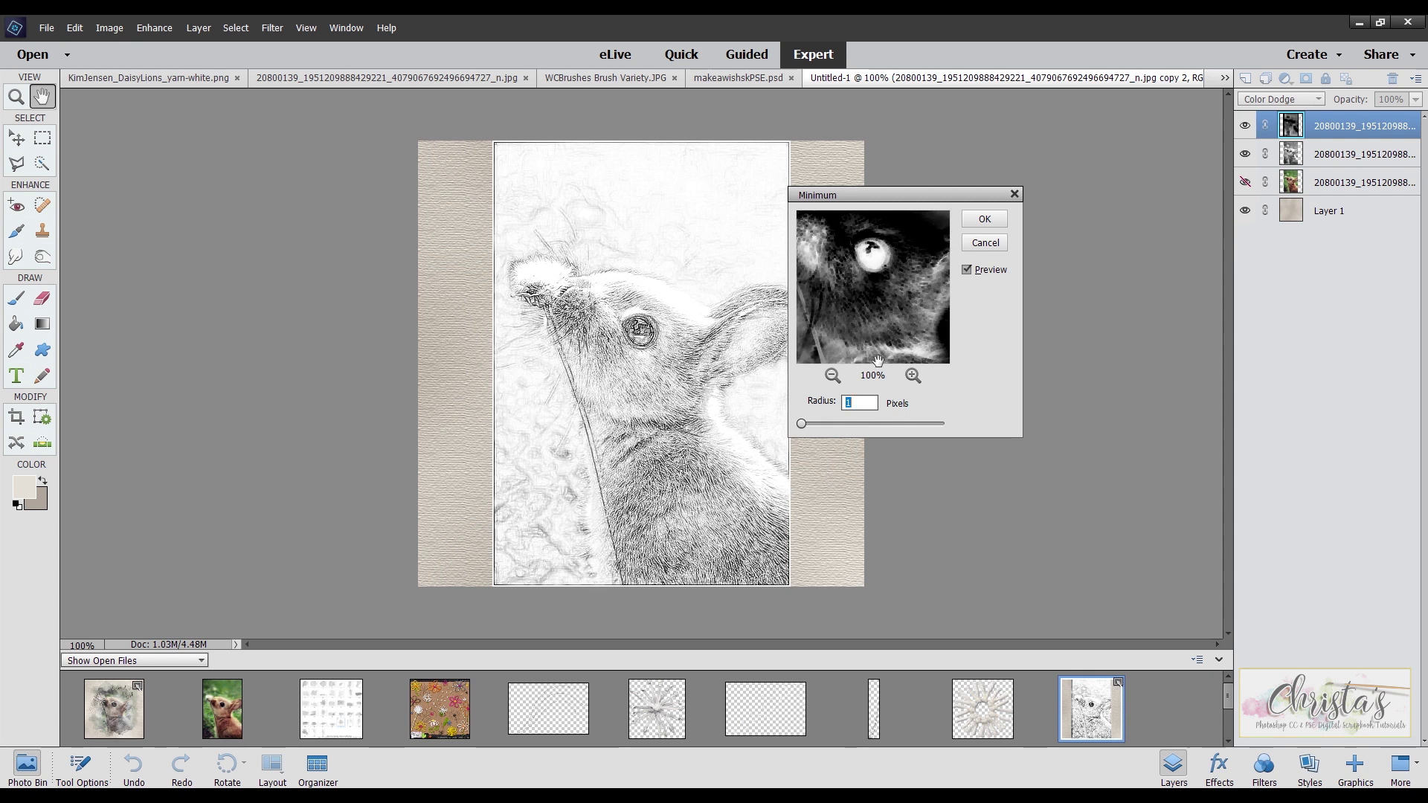
{"action": "left_click", "coordinate": [983, 218]}
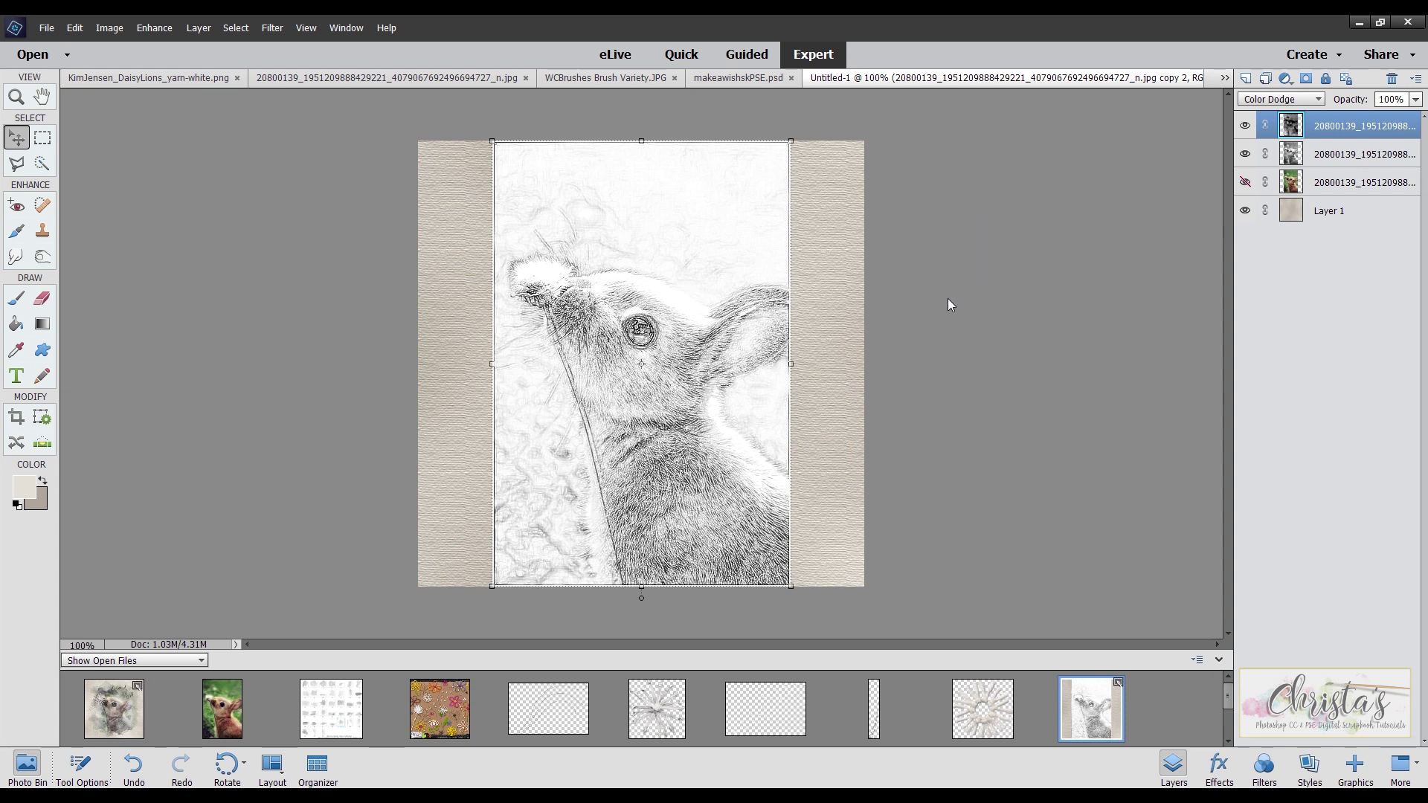
Step: Add a black hide-all mask to the lower black-and-white bunny layer and copy that mask onto the inverted layer above
{"action": "left_click", "coordinate": [1340, 154]}
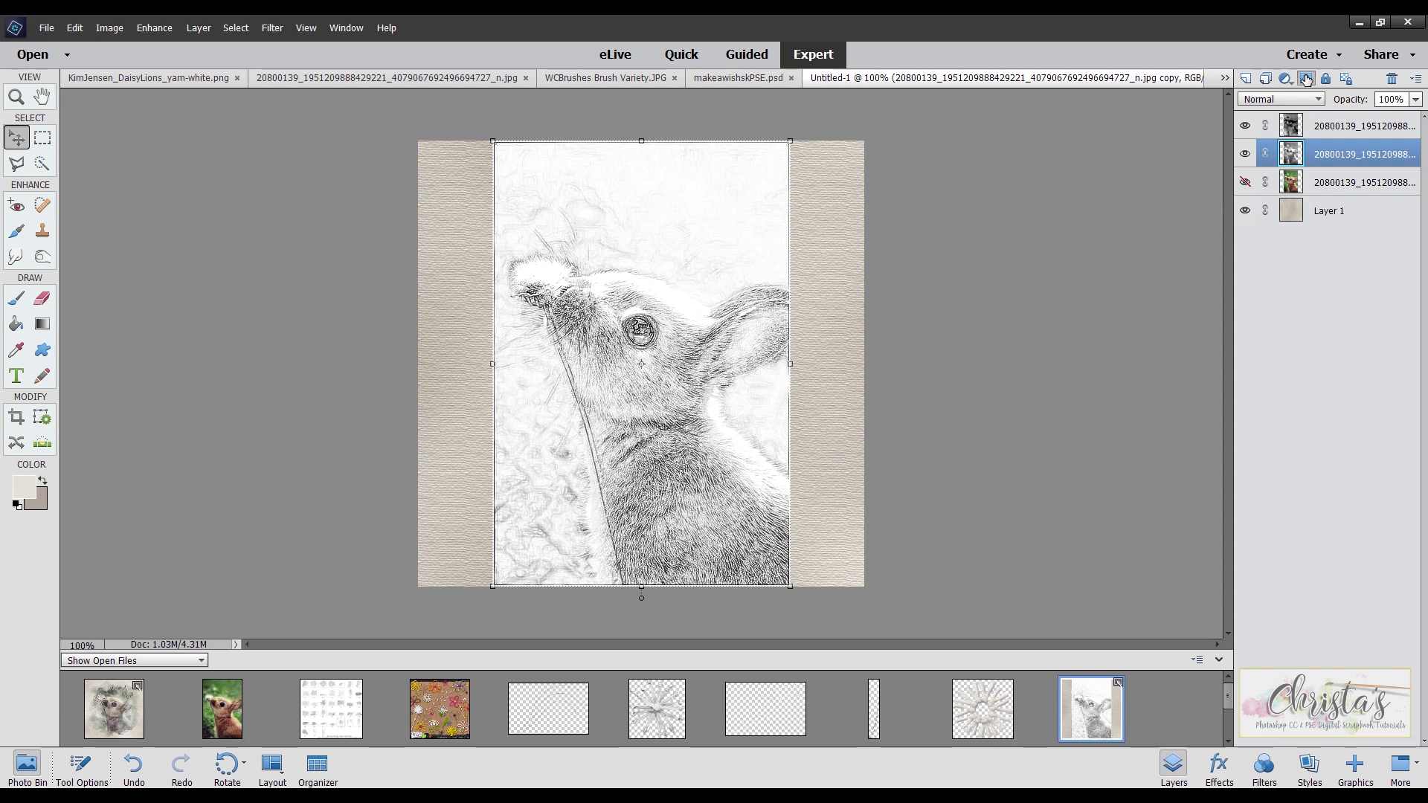
{"action": "left_click", "coordinate": [1307, 80], "text": "alt"}
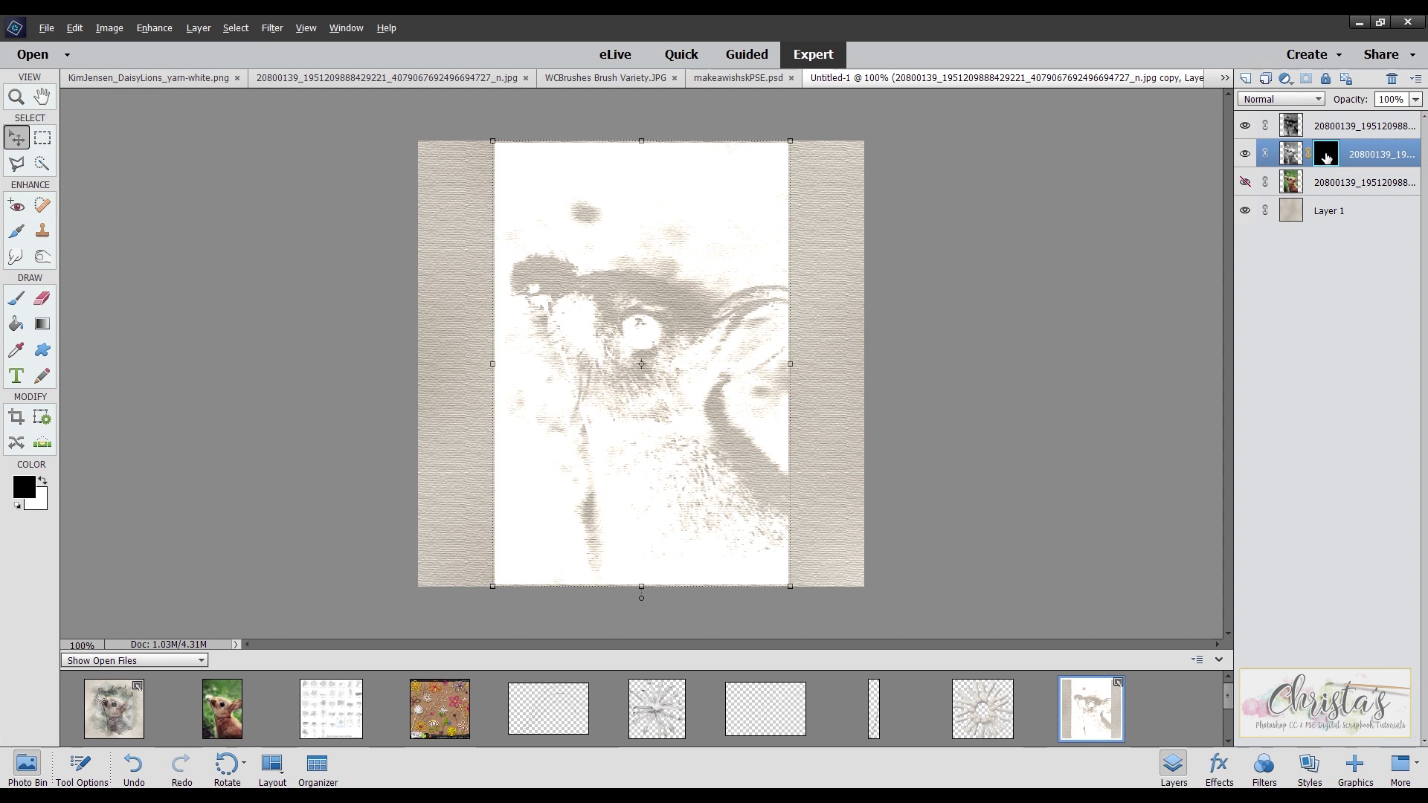
{"action": "left_click_drag", "start_coordinate": [1326, 154], "coordinate": [1329, 132]}
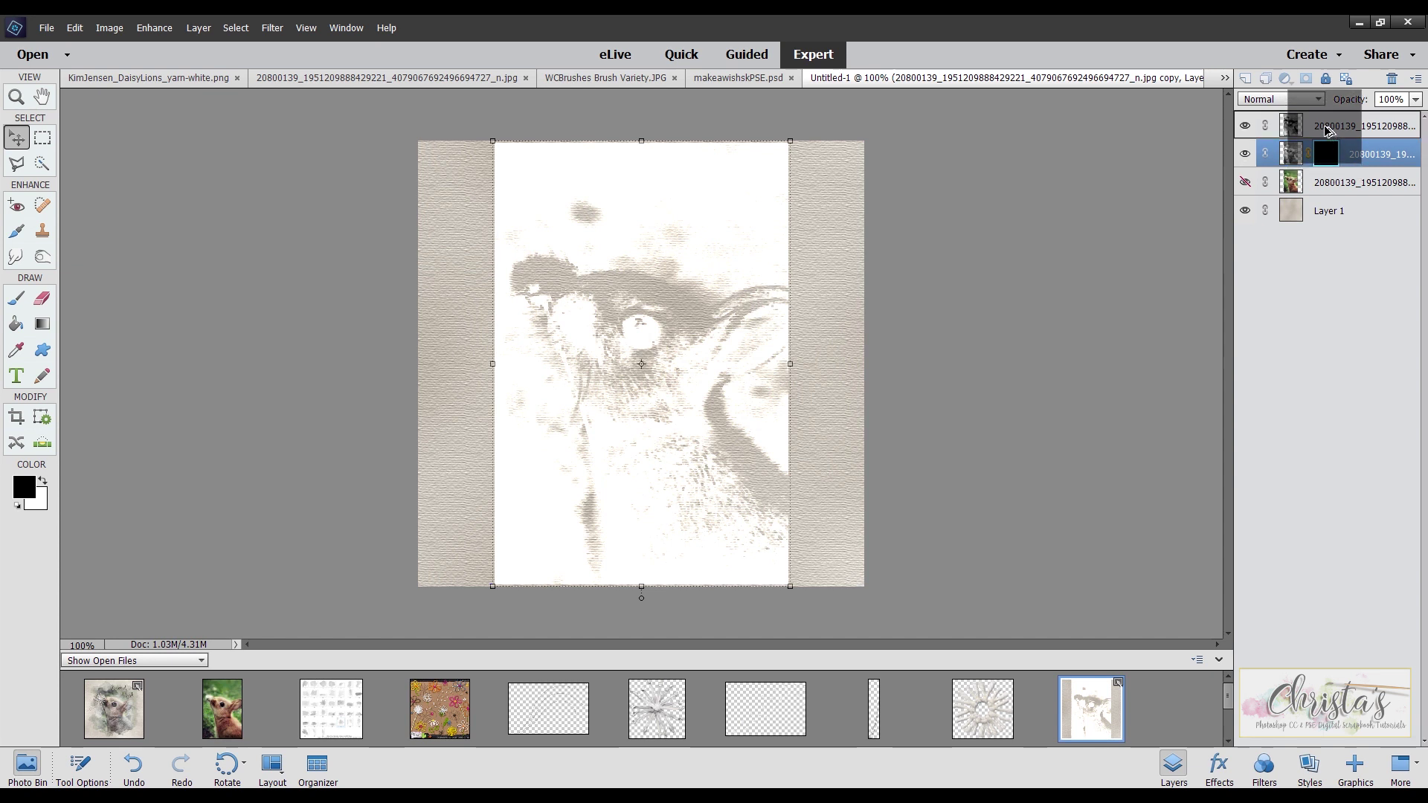
{"action": "left_click_drag", "start_coordinate": [1328, 132], "coordinate": [1328, 126]}
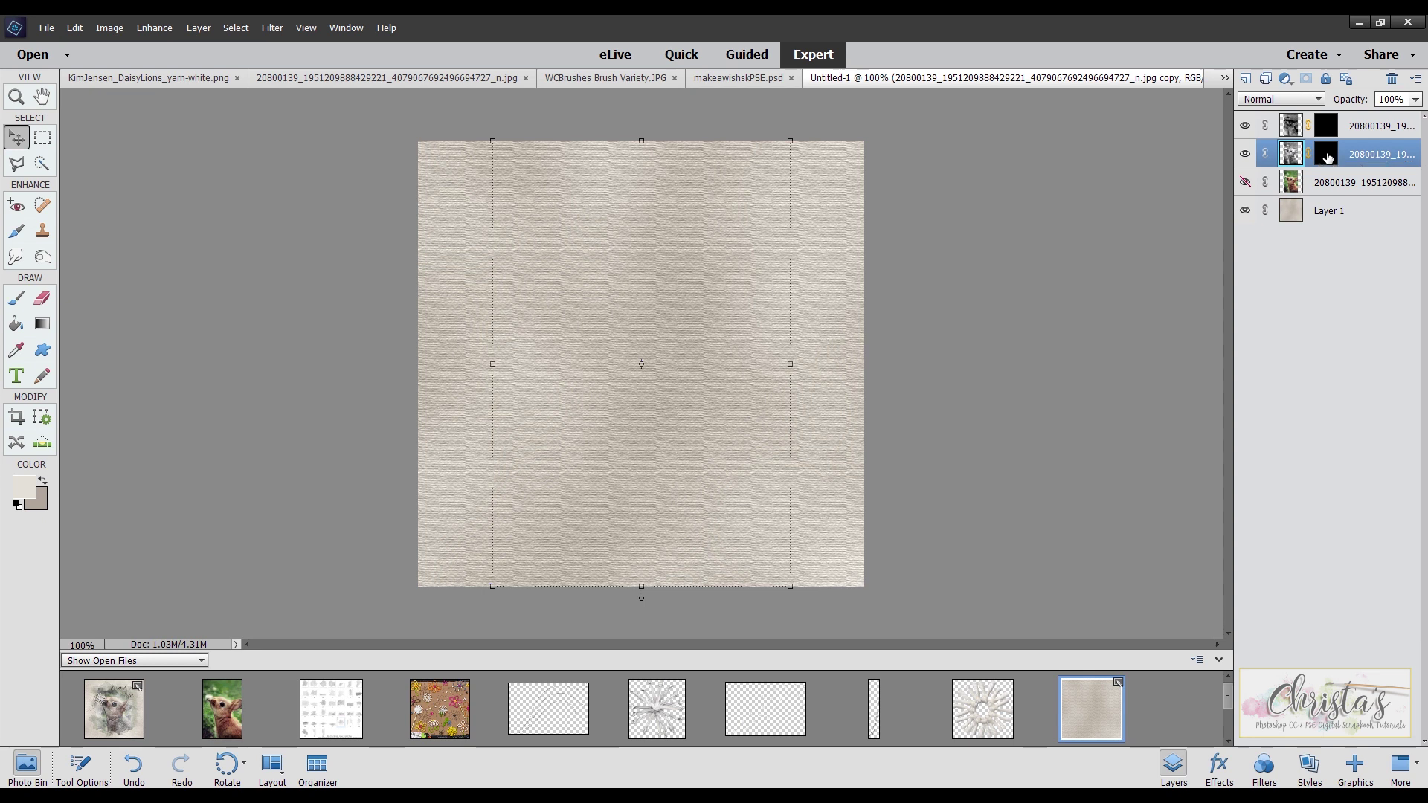
Step: Target the lower black-and-white layer's mask and prepare a white Brush with the 582-pixel tip from the Thick Heavy brush set
{"action": "left_click", "coordinate": [1327, 156]}
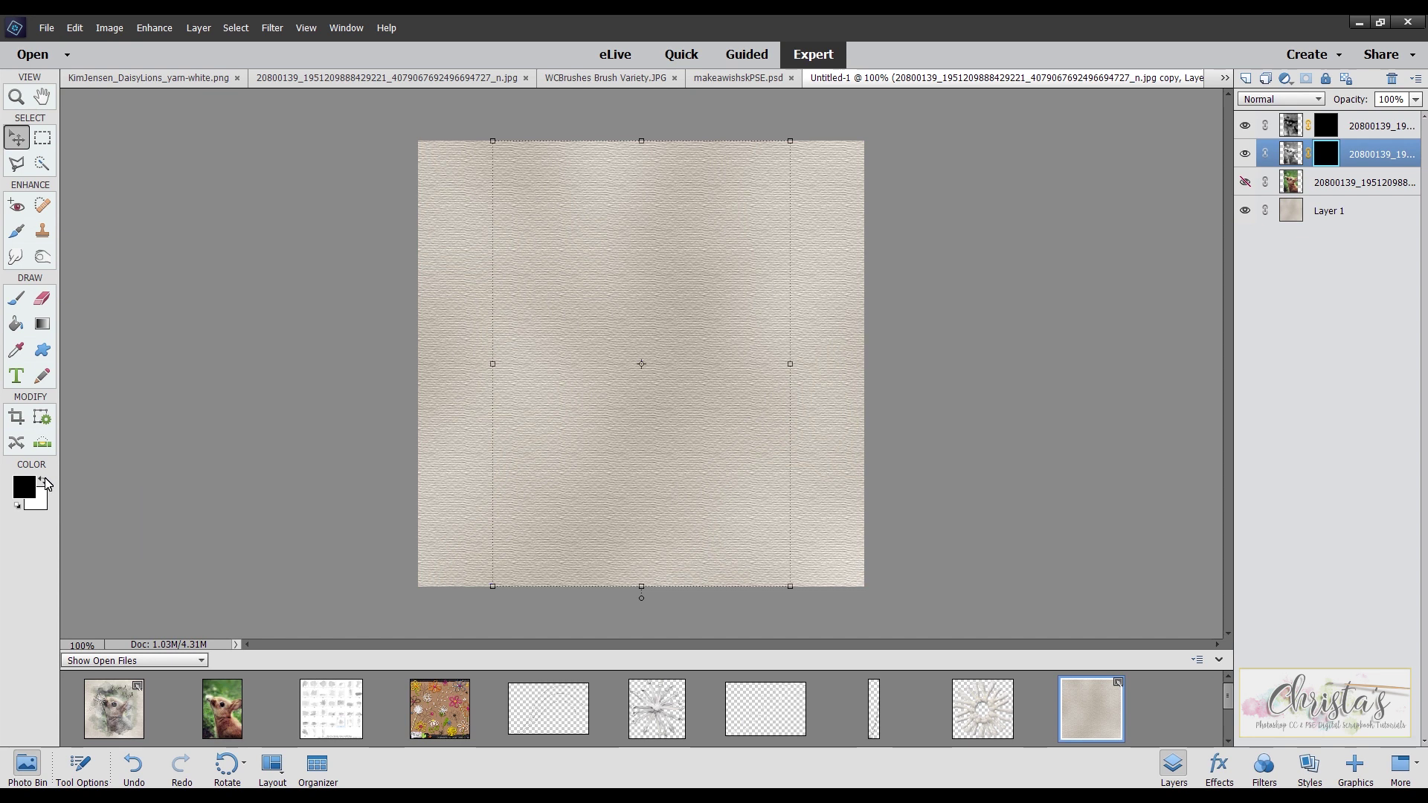
{"action": "left_click", "coordinate": [45, 484]}
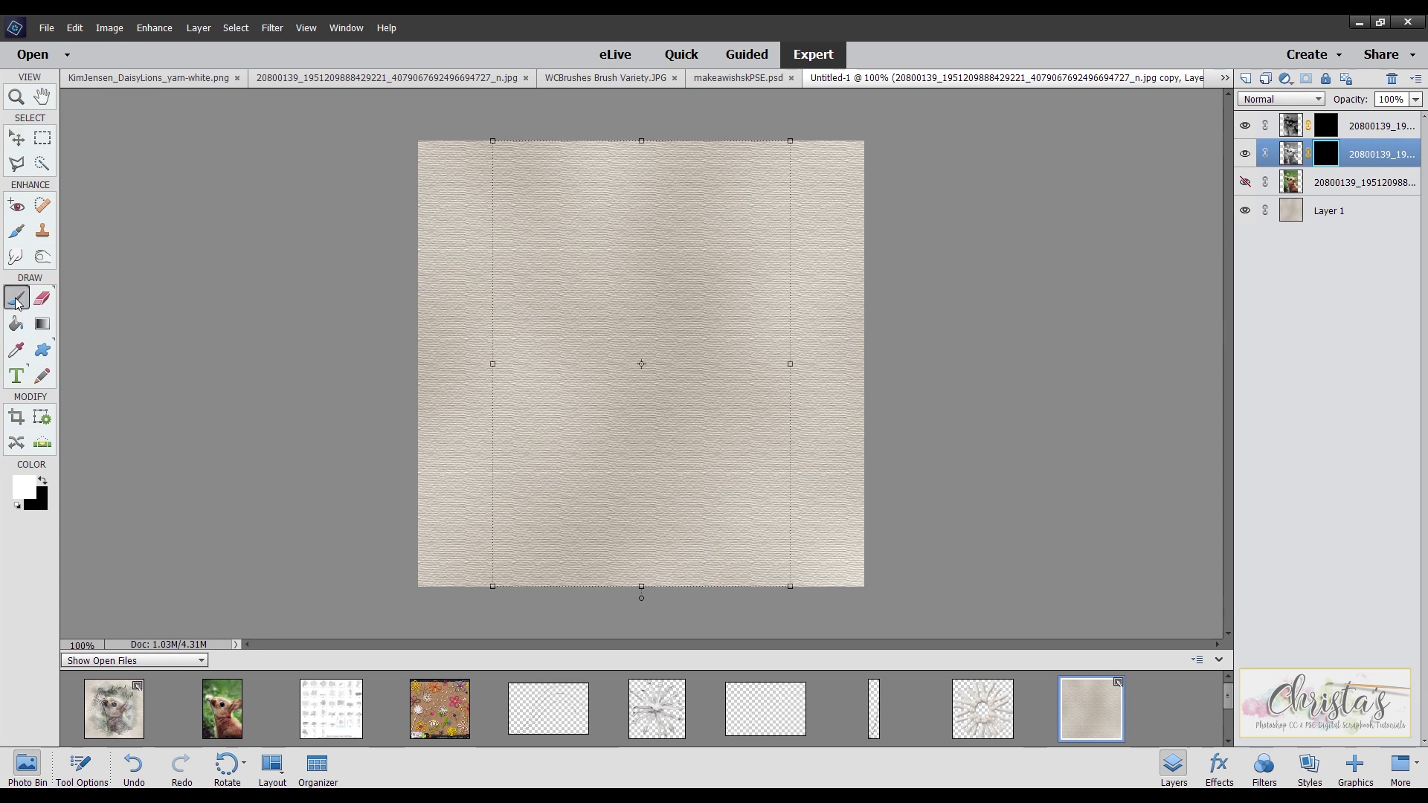
{"action": "left_click", "coordinate": [16, 300]}
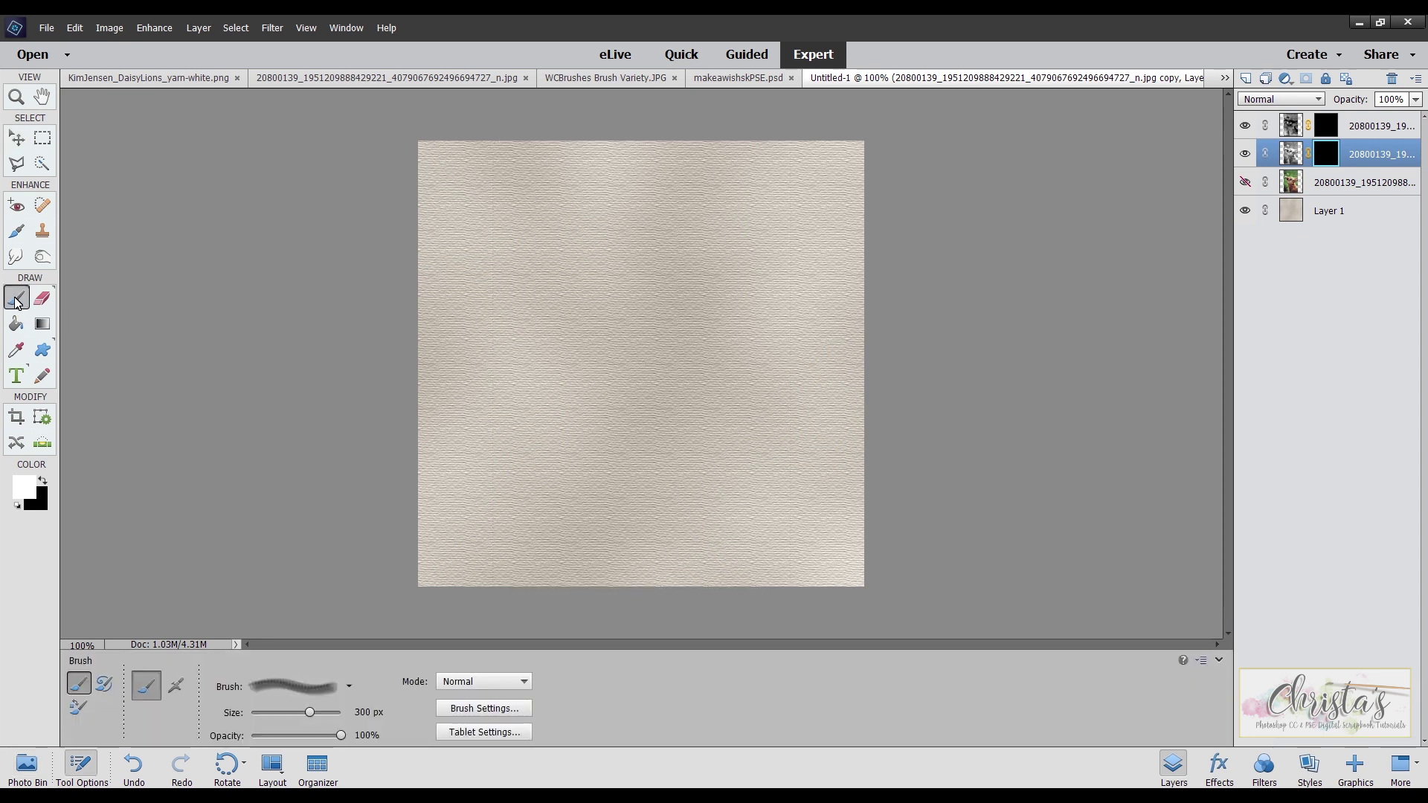
{"action": "left_click", "coordinate": [350, 686]}
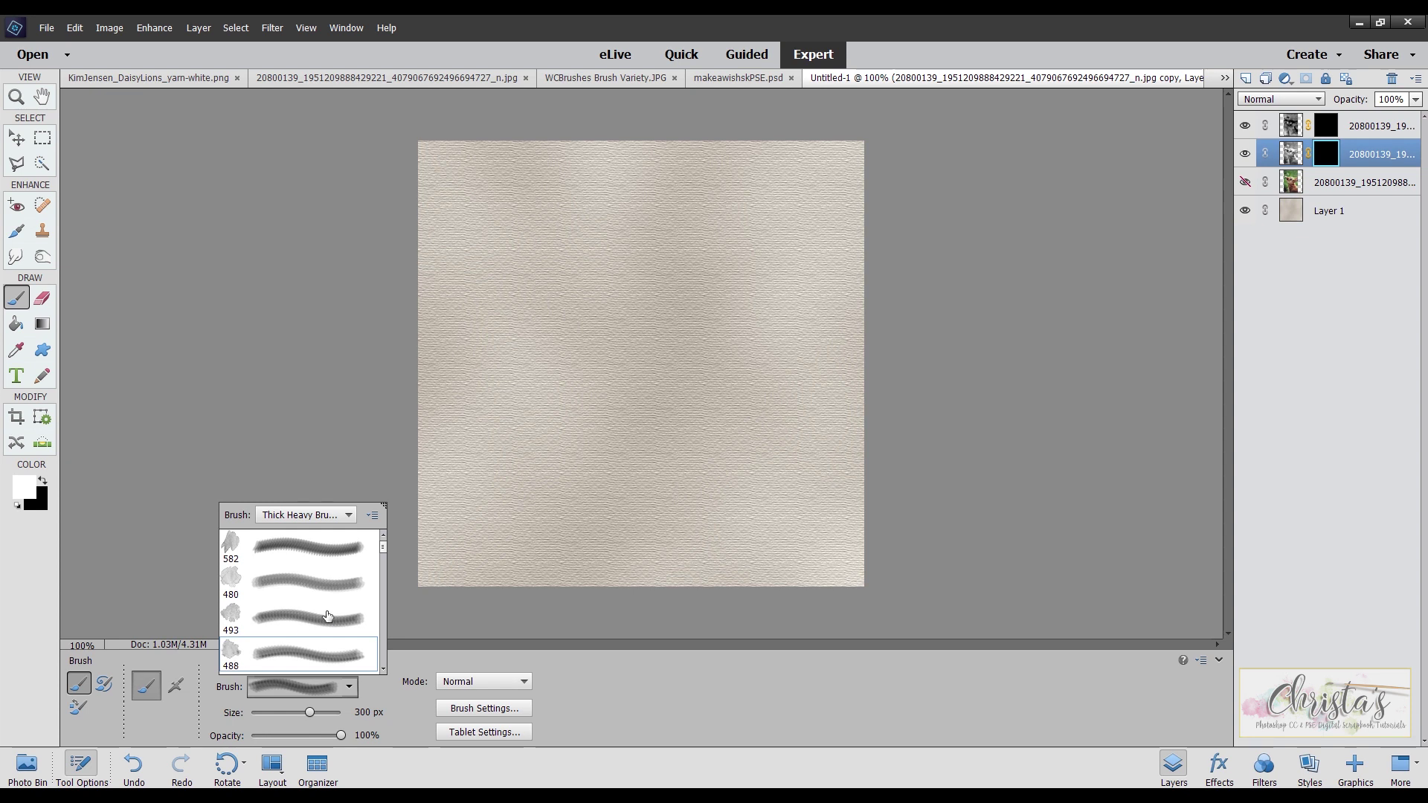
{"action": "left_click", "coordinate": [230, 547]}
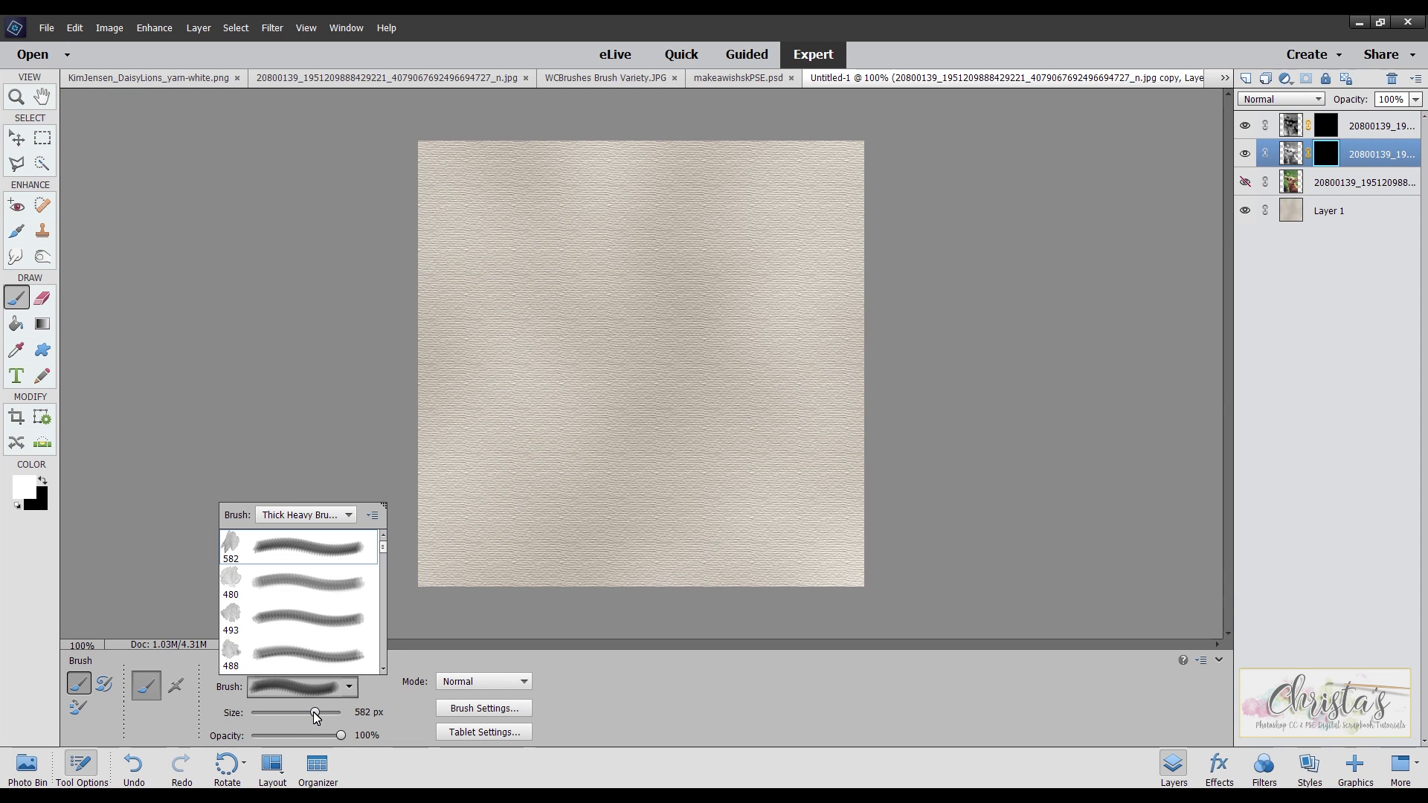
Step: Rotate the brush tip in its settings and bring its angle back close to horizontal
{"action": "left_click", "coordinate": [483, 711]}
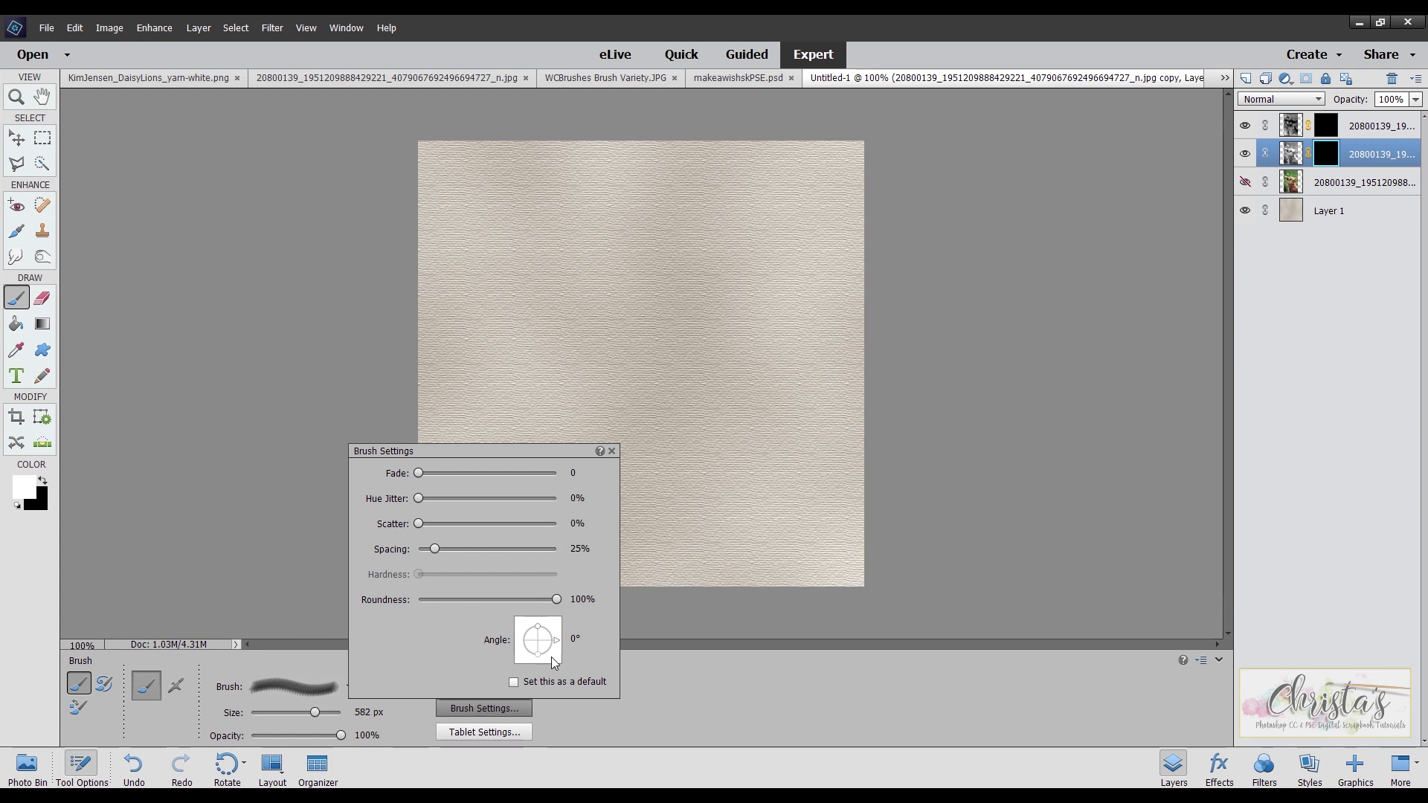
{"action": "mouse_move", "coordinate": [559, 645]}
{"action": "left_mouse_down"}
{"action": "mouse_move", "coordinate": [537, 660]}
{"action": "mouse_move", "coordinate": [522, 649]}
{"action": "mouse_move", "coordinate": [551, 653]}
{"action": "left_mouse_up"}
{"action": "left_click", "coordinate": [558, 640]}
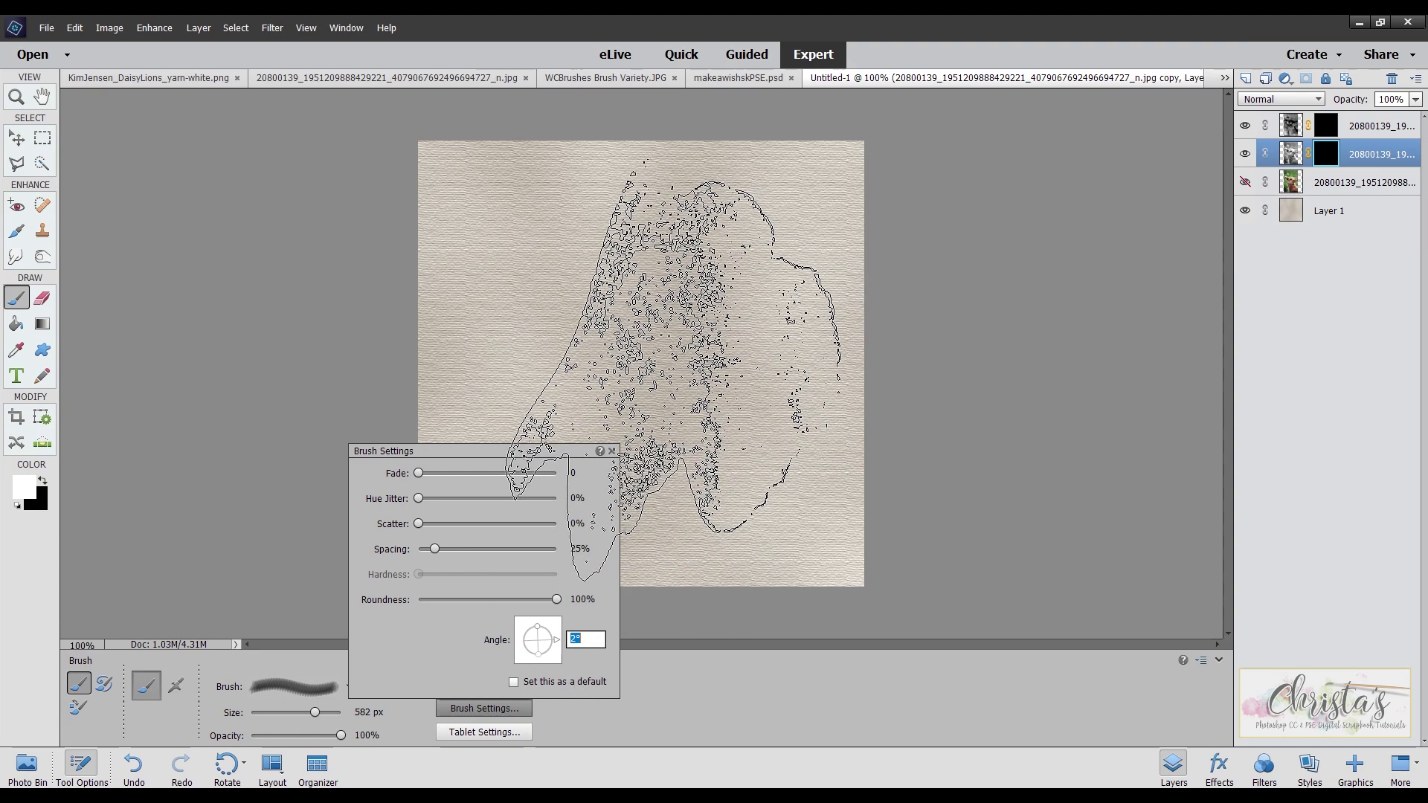
Step: Try smaller brush sizes down to 70 px, and set the brush size to 300 px
{"action": "left_click", "coordinate": [316, 711]}
{"action": "left_click_drag", "start_coordinate": [315, 711], "coordinate": [302, 711]}
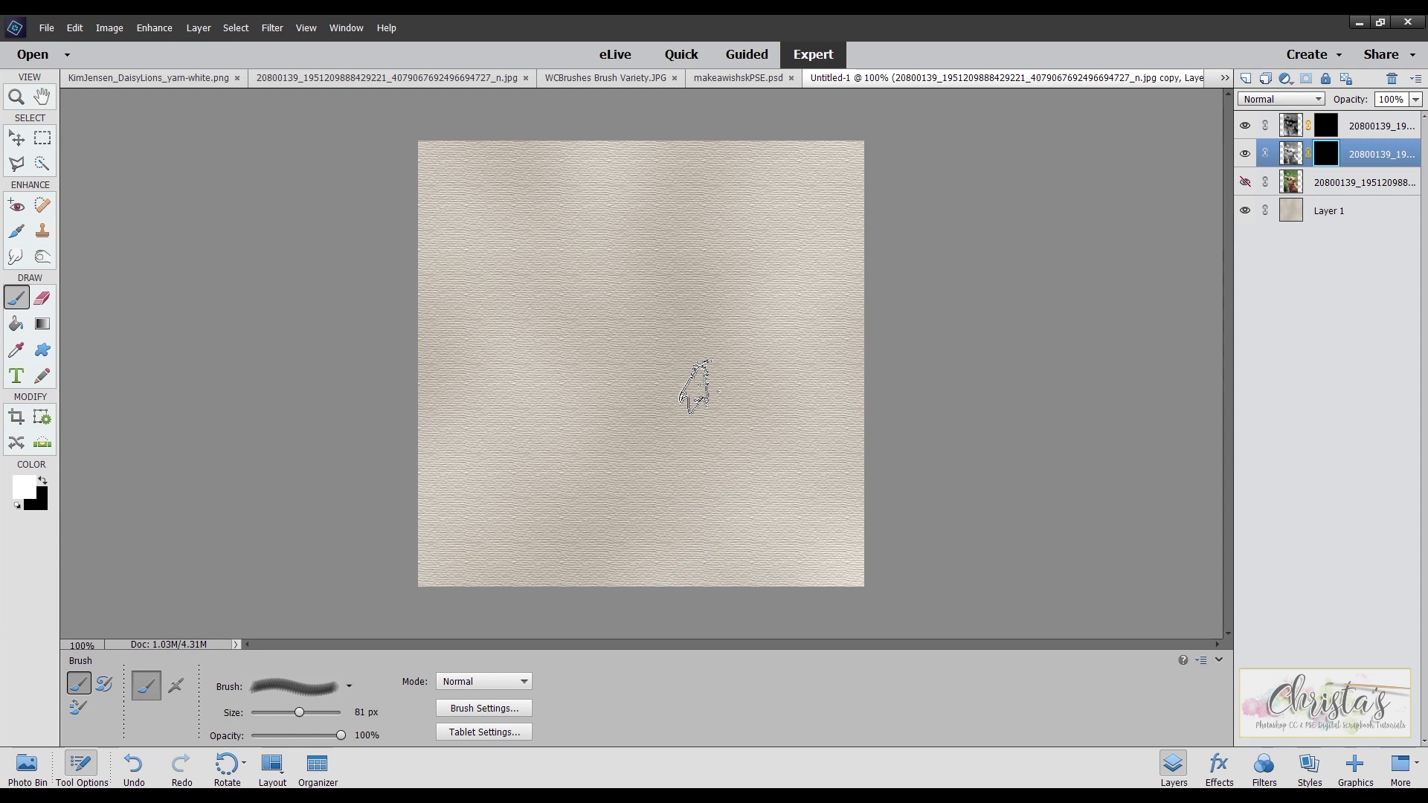
{"action": "key", "text": "bracketleft"}
{"action": "key", "text": "bracketleft"}
{"action": "key", "text": "bracketleft"}
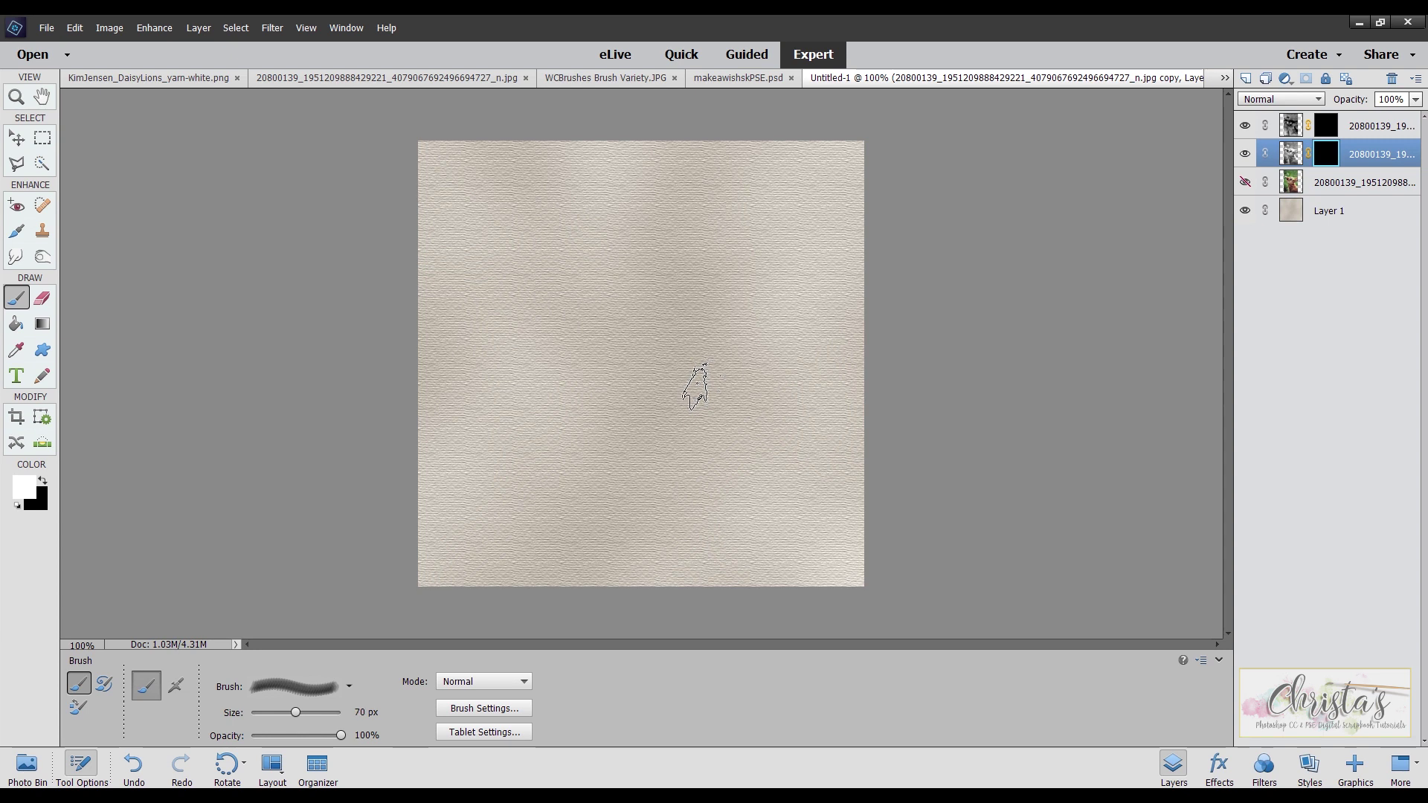
{"action": "key", "text": "bracketright"}
{"action": "key", "text": "bracketright"}
{"action": "key", "text": "bracketright"}
{"action": "key", "text": "bracketright"}
{"action": "key", "text": "bracketright"}
{"action": "key", "text": "bracketright"}
{"action": "key", "text": "bracketright"}
{"action": "key", "text": "bracketright"}
{"action": "key", "text": "bracketright"}
{"action": "key", "text": "bracketright"}
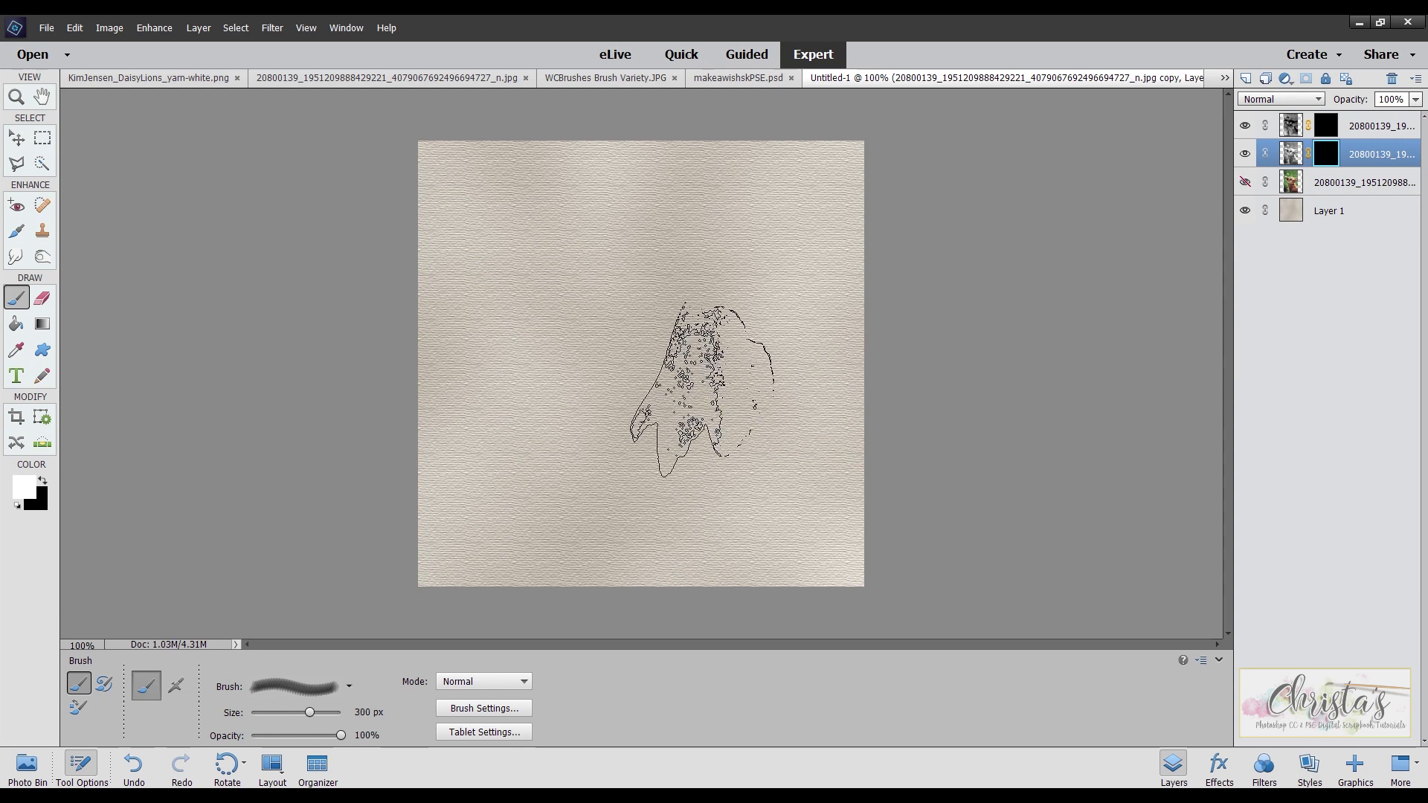
Step: Paint white on the lower black-and-white layer's mask at 300 px to reveal the bunny's face around the eye
{"action": "key", "text": "ctrl+shift+Left"}
{"action": "key", "text": "ctrl+shift+Left"}
{"action": "key", "text": "ctrl+shift+Left"}
{"action": "key", "text": "ctrl+shift+Left"}
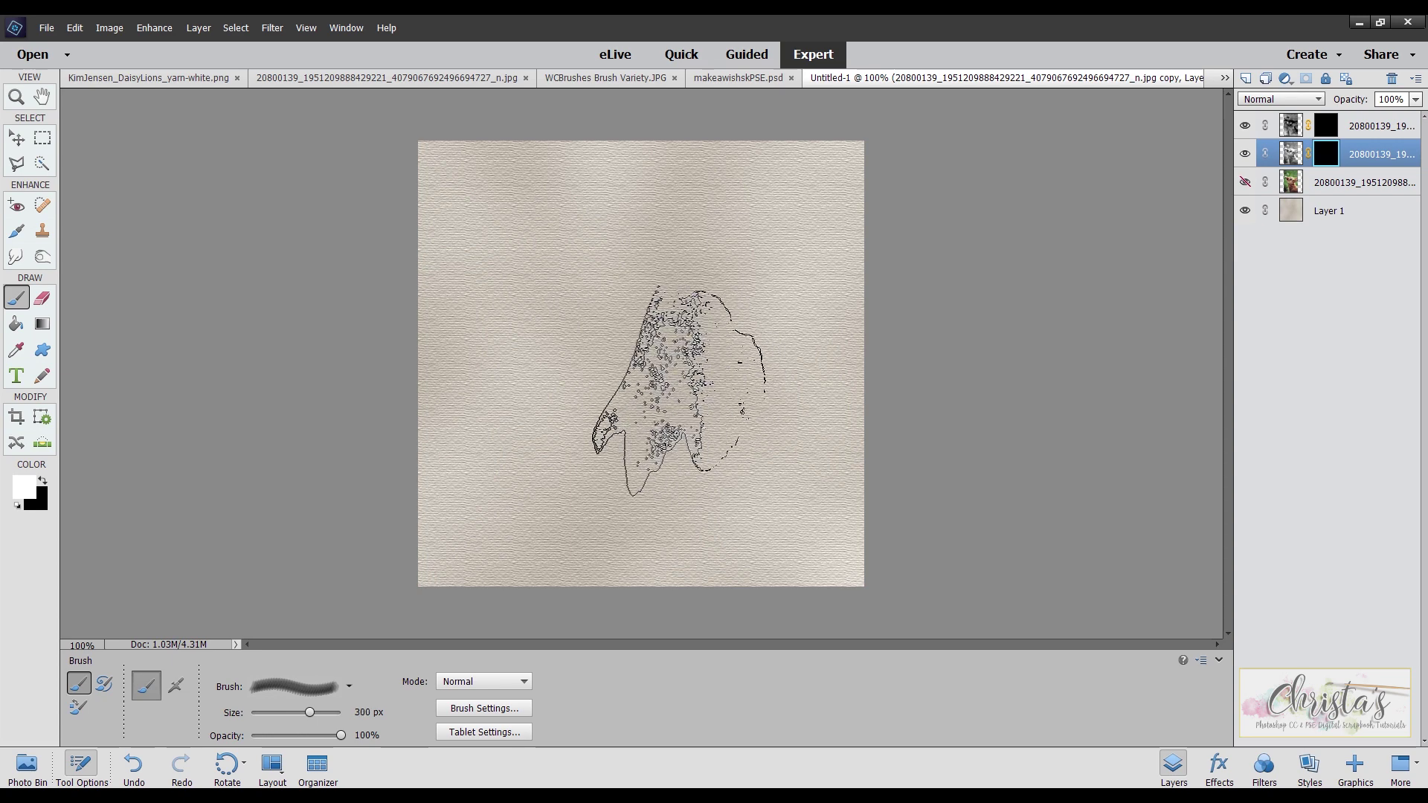
{"action": "key", "text": "ctrl+shift+Left"}
{"action": "key", "text": "ctrl+shift+Left"}
{"action": "key", "text": "ctrl+shift+Left"}
{"action": "key", "text": "ctrl+shift+Left"}
{"action": "key", "text": "ctrl+shift+Left"}
{"action": "key", "text": "ctrl+shift+Up"}
{"action": "key", "text": "ctrl+shift+Up"}
{"action": "key", "text": "ctrl+shift+Up"}
{"action": "key", "text": "ctrl+shift+Up"}
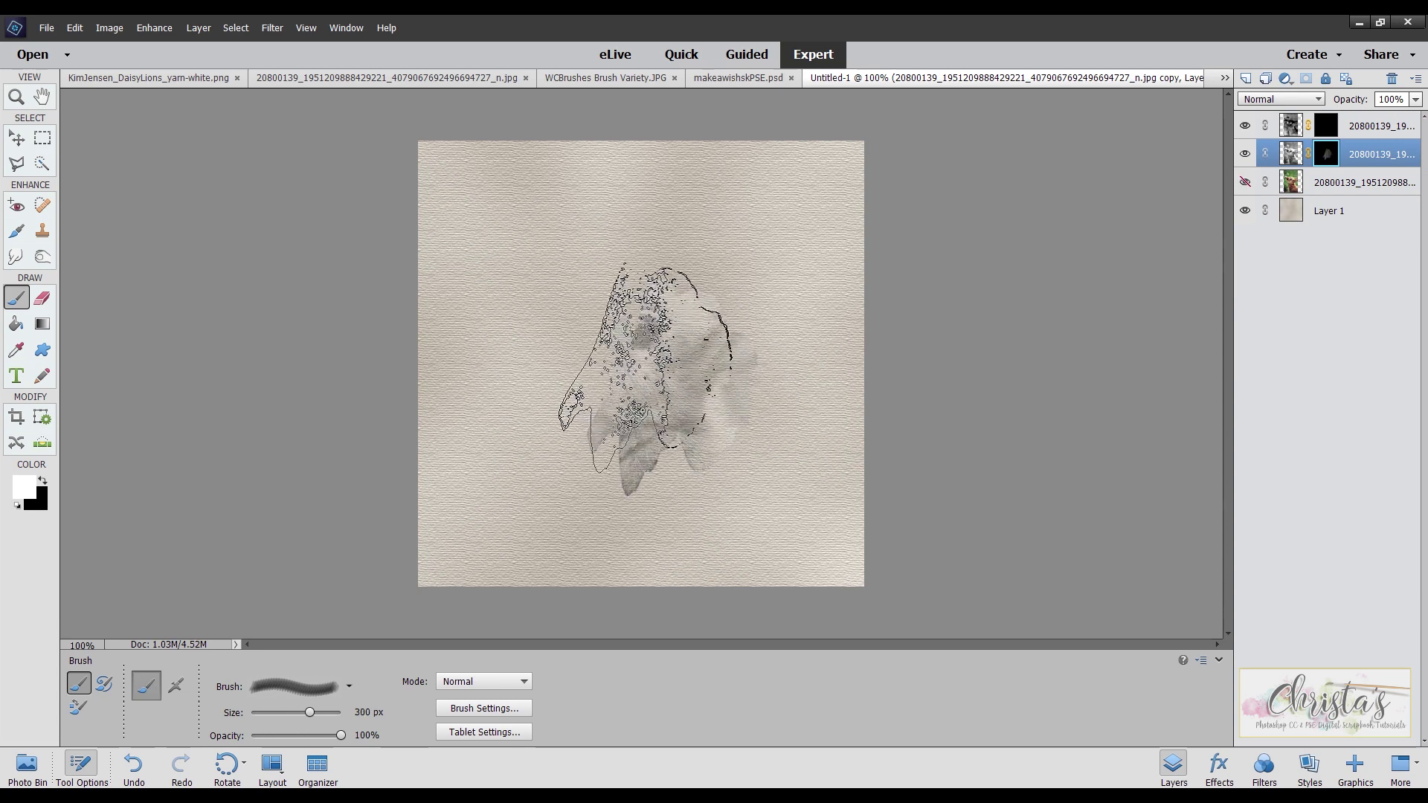
{"action": "key", "text": "ctrl+shift+Left"}
{"action": "key", "text": "ctrl+shift+Left"}
{"action": "key", "text": "ctrl+shift+Down"}
{"action": "key", "text": "ctrl+shift+Down"}
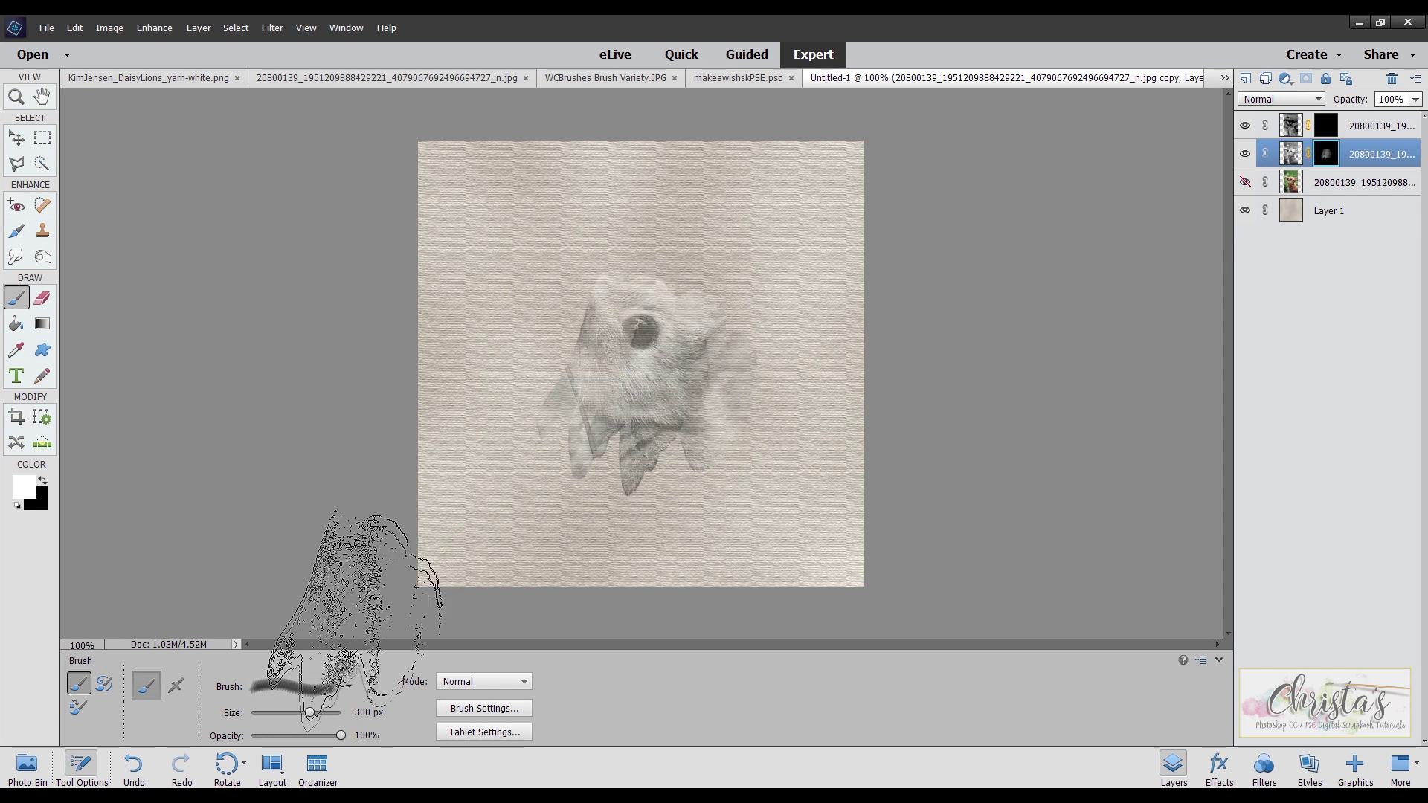
Step: Extend the revealed area around the bunny's head, neck and chest using the 480-pixel Thick Heavy tip at 250 px
{"action": "left_click", "coordinate": [349, 687]}
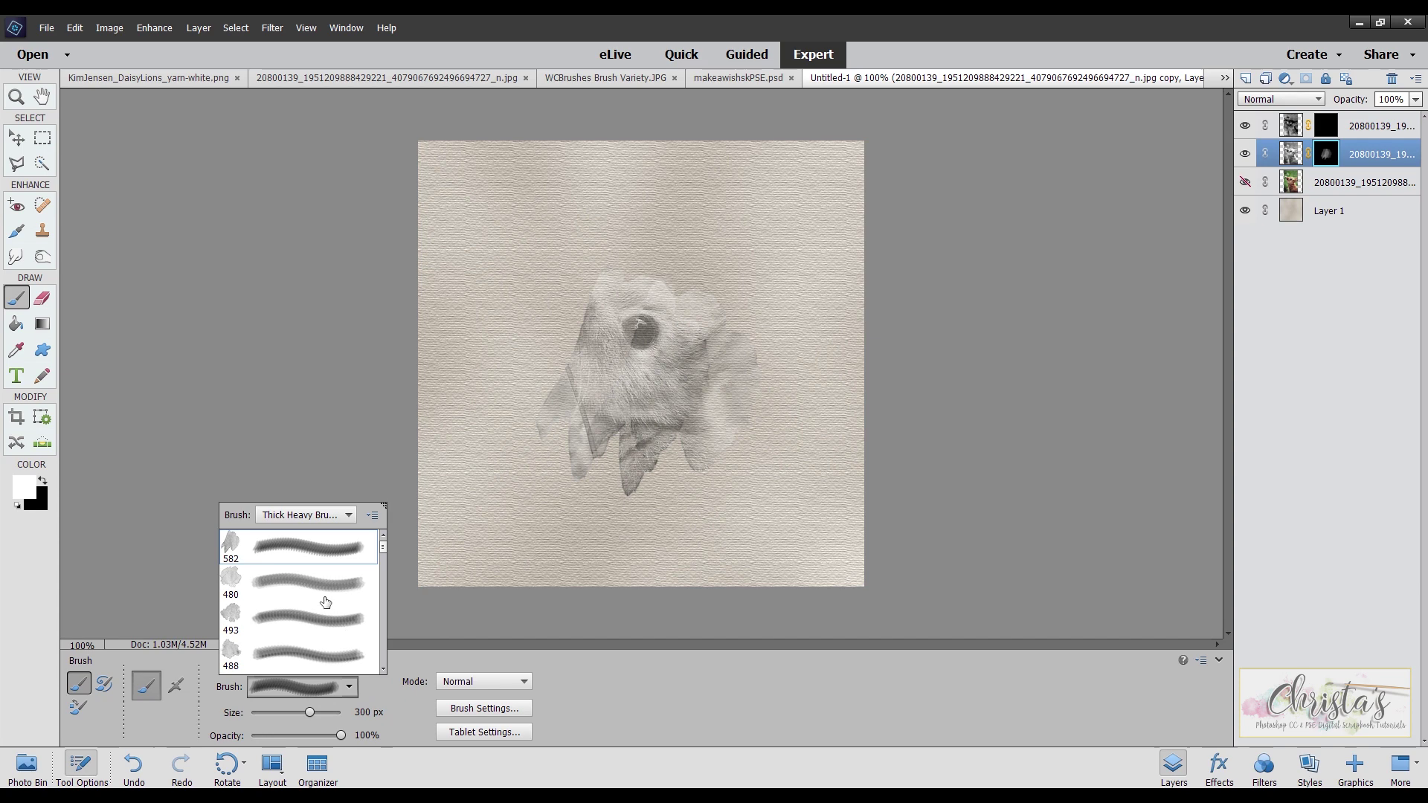
{"action": "left_click", "coordinate": [293, 585]}
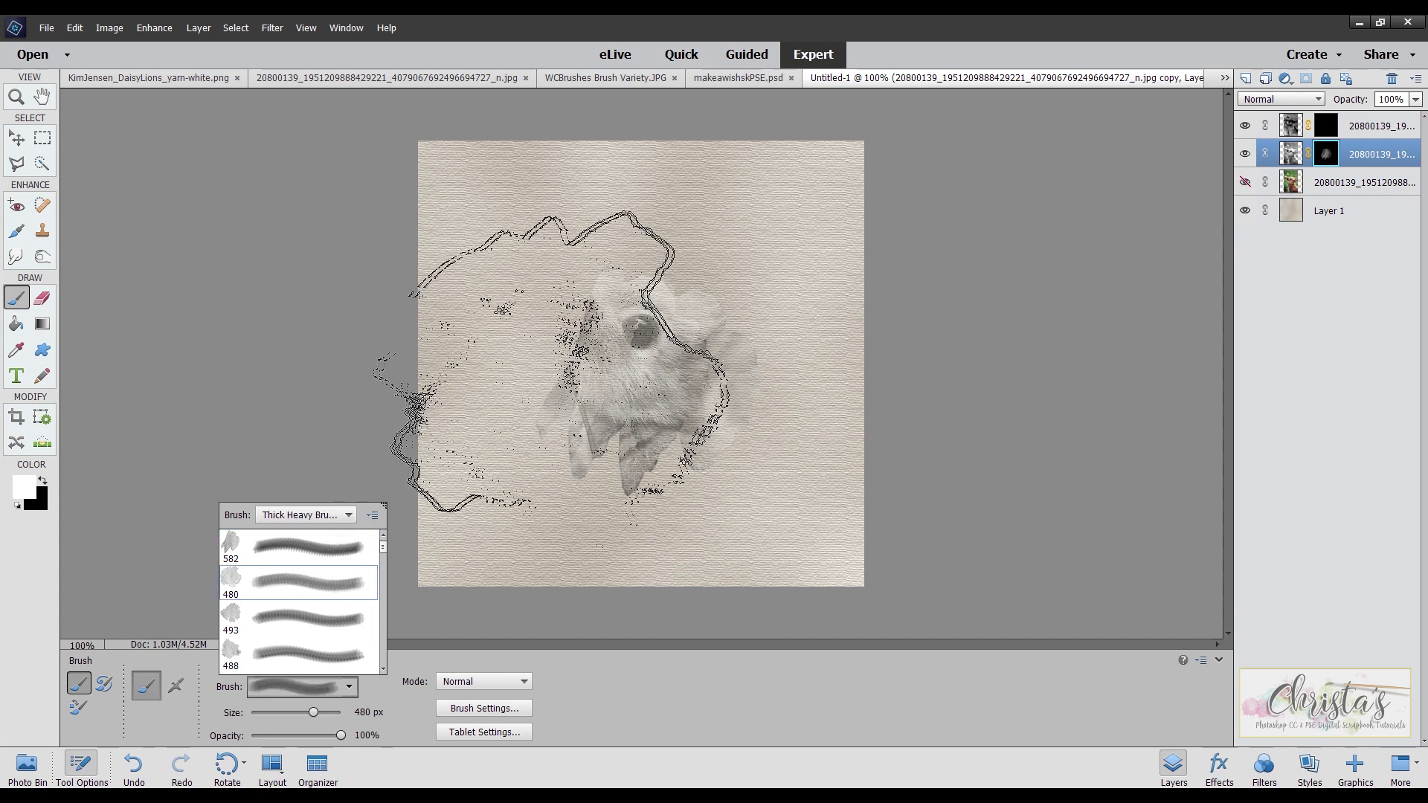
{"action": "key", "text": "bracketleft"}
{"action": "key", "text": "bracketleft"}
{"action": "key", "text": "bracketleft"}
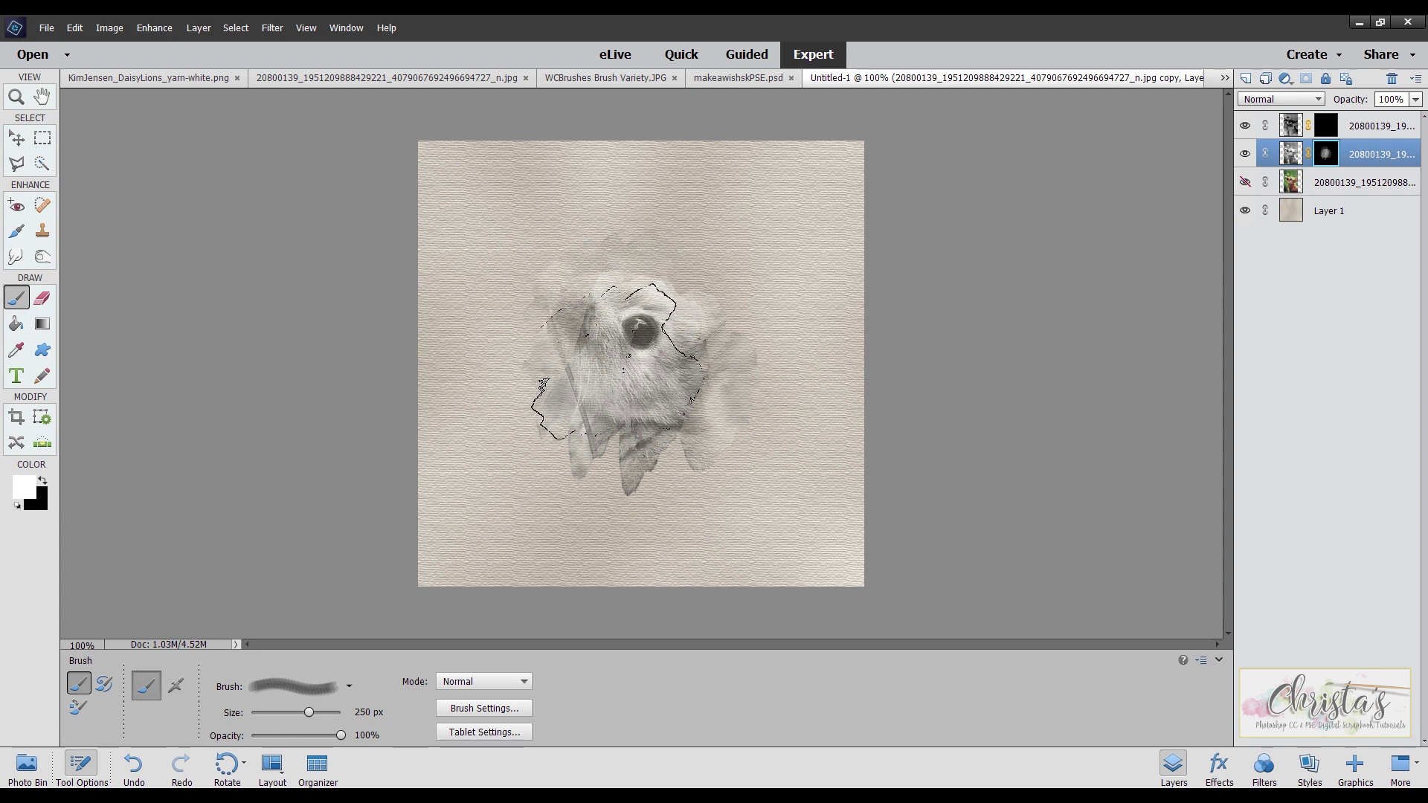
{"action": "left_click_drag", "start_coordinate": [734, 350], "coordinate": [695, 367]}
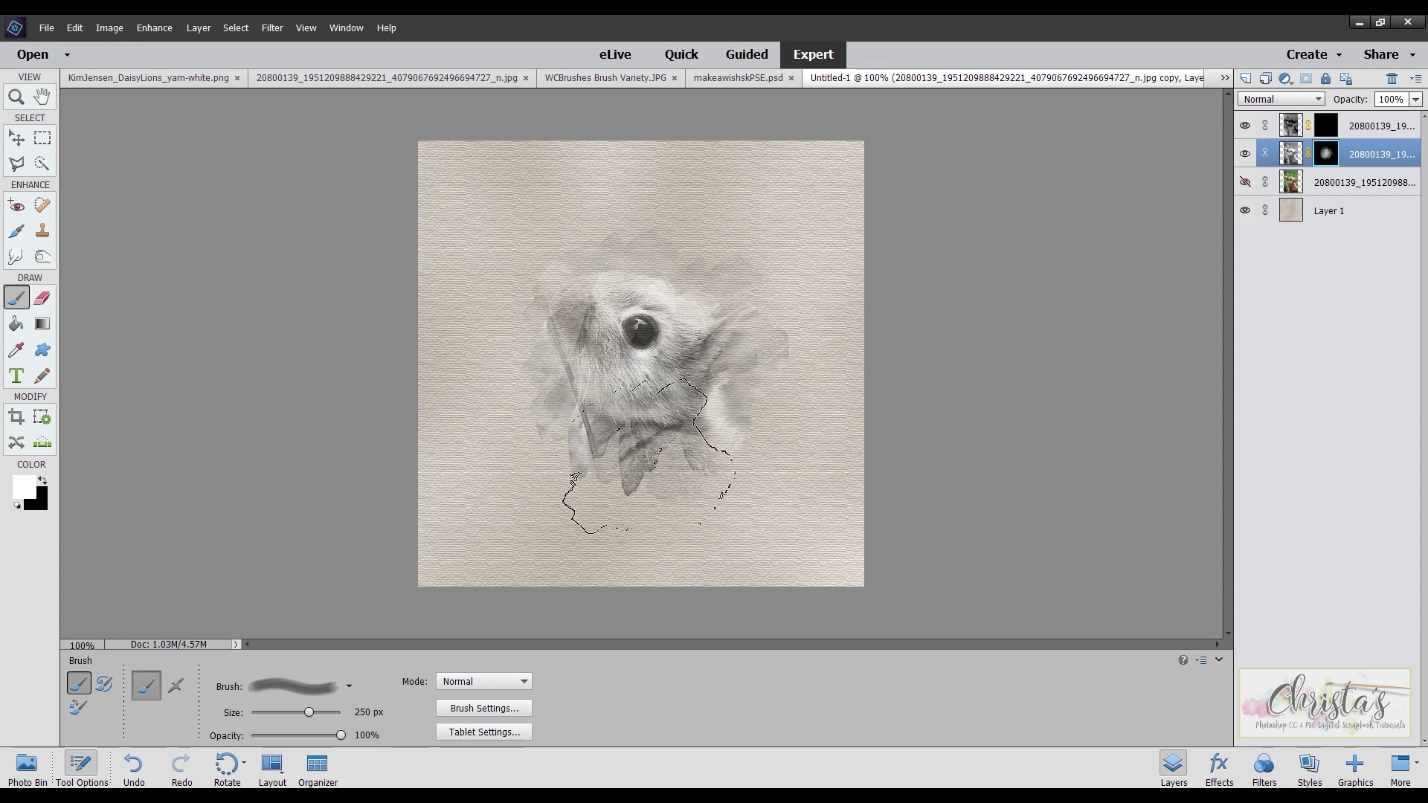
{"action": "left_click", "coordinate": [659, 464]}
{"action": "mouse_move", "coordinate": [658, 465]}
{"action": "left_mouse_down"}
{"action": "mouse_move", "coordinate": [685, 427]}
{"action": "mouse_move", "coordinate": [698, 444]}
{"action": "mouse_move", "coordinate": [636, 465]}
{"action": "left_mouse_up"}
{"action": "left_click", "coordinate": [550, 446]}
{"action": "left_click", "coordinate": [595, 320]}
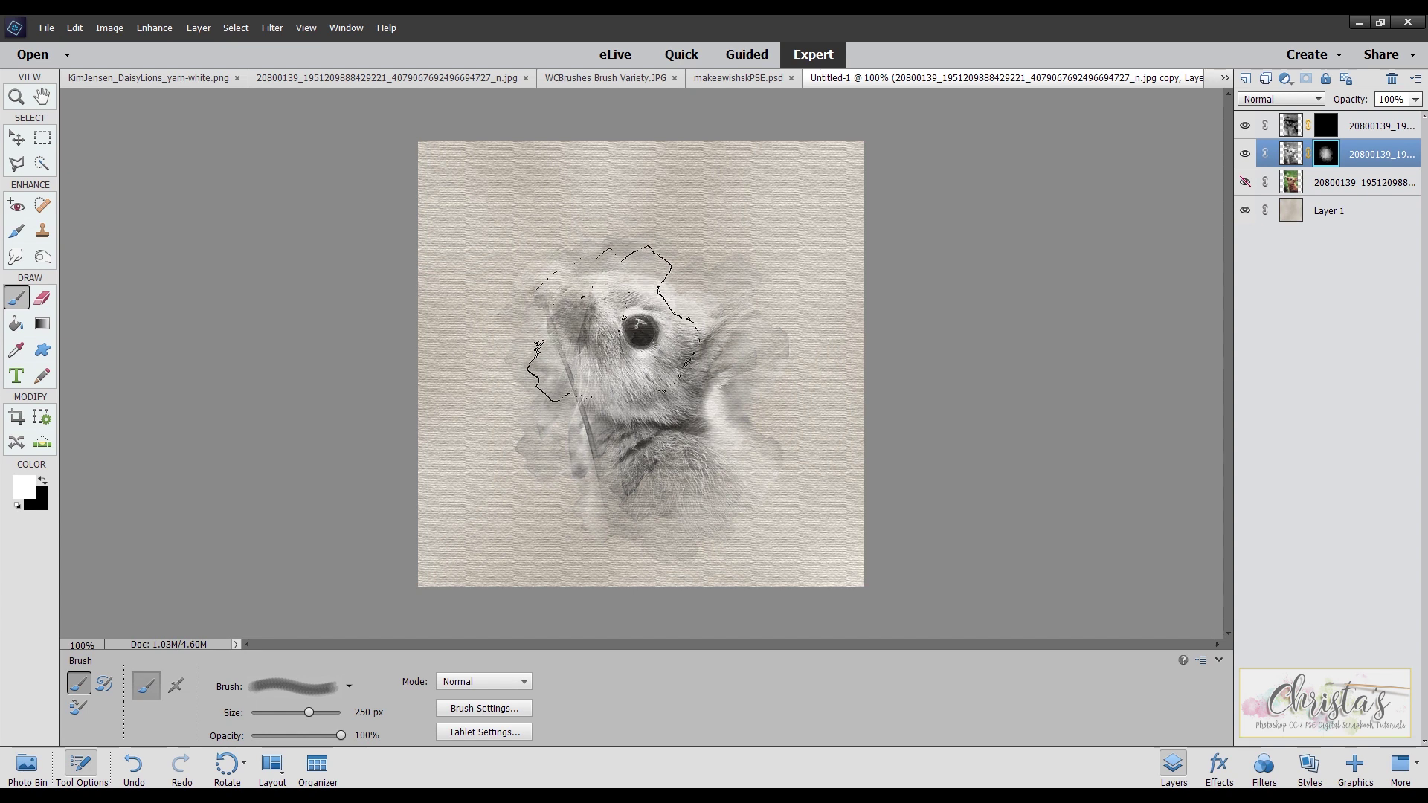
Step: Widen the reveal with the 488-pixel Thick Heavy tip, and soften the photo's straight edge on the mask with black
{"action": "left_click", "coordinate": [349, 686]}
{"action": "left_click", "coordinate": [298, 653]}
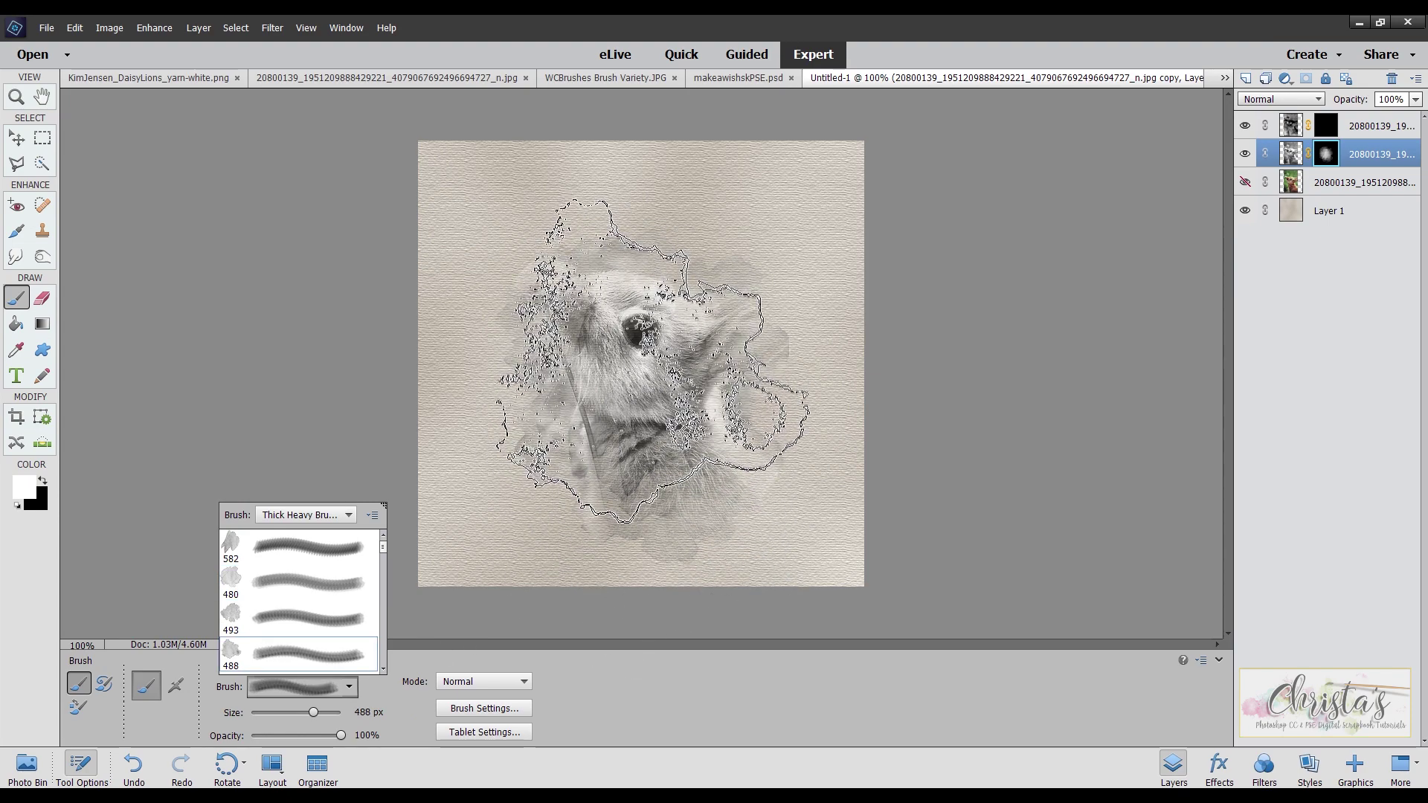
{"action": "left_click", "coordinate": [643, 332]}
{"action": "mouse_move", "coordinate": [652, 361]}
{"action": "left_mouse_down"}
{"action": "mouse_move", "coordinate": [794, 405]}
{"action": "mouse_move", "coordinate": [694, 386]}
{"action": "mouse_move", "coordinate": [674, 331]}
{"action": "mouse_move", "coordinate": [690, 418]}
{"action": "mouse_move", "coordinate": [601, 377]}
{"action": "mouse_move", "coordinate": [907, 383]}
{"action": "left_mouse_up"}
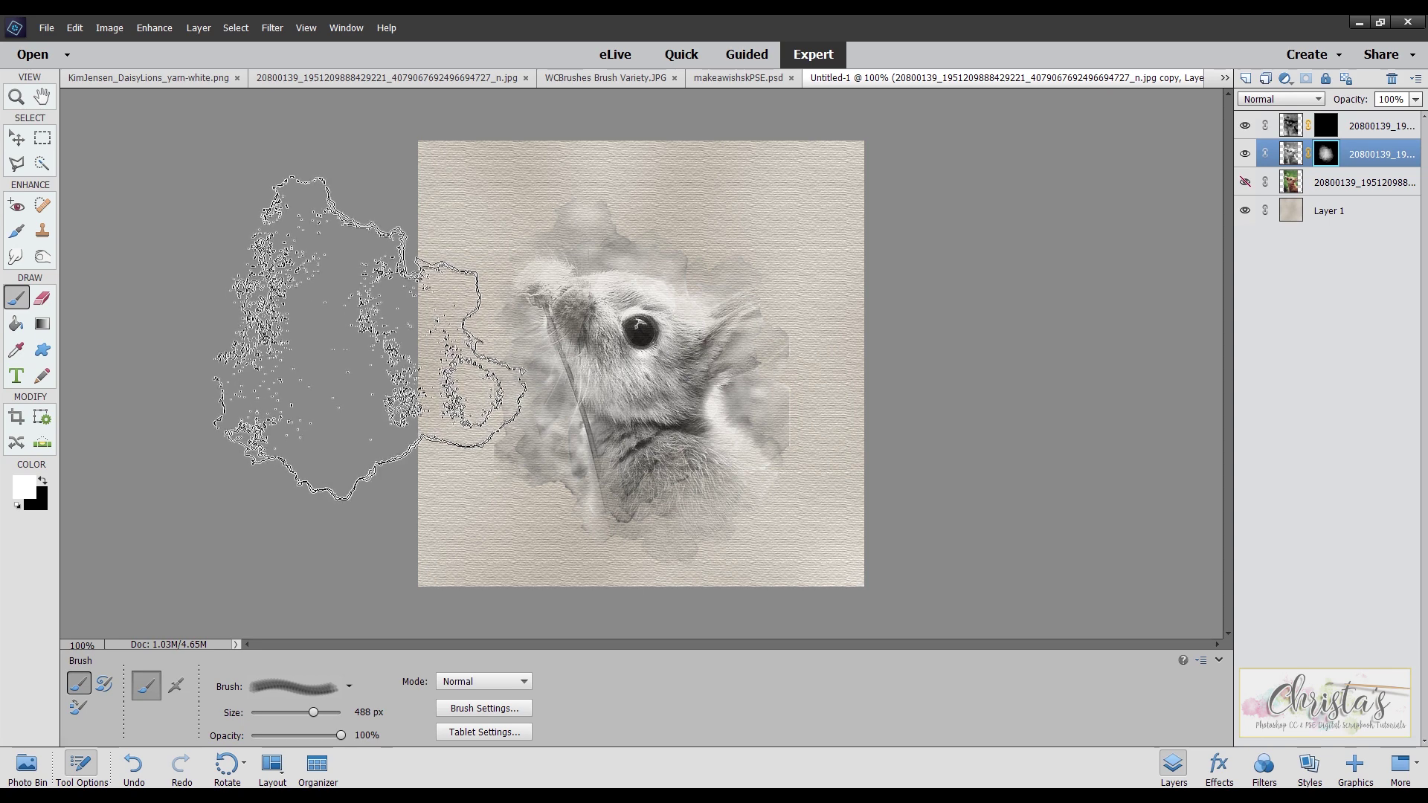
{"action": "key", "text": "x"}
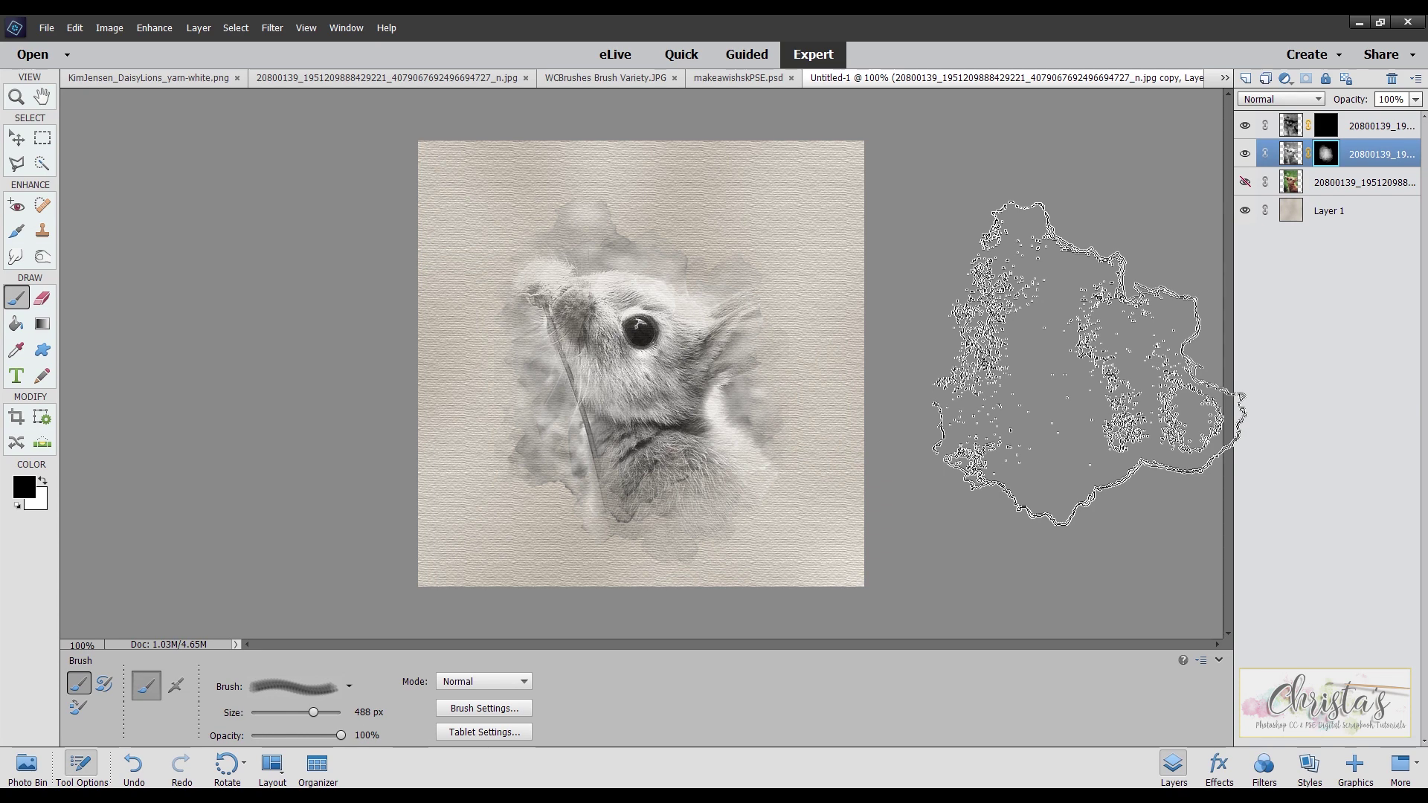
Step: Paint white at 250 px on the Color Dodge layer's mask to bring the pencil-sketch effect into the bunny's body and head
{"action": "left_click", "coordinate": [1326, 128]}
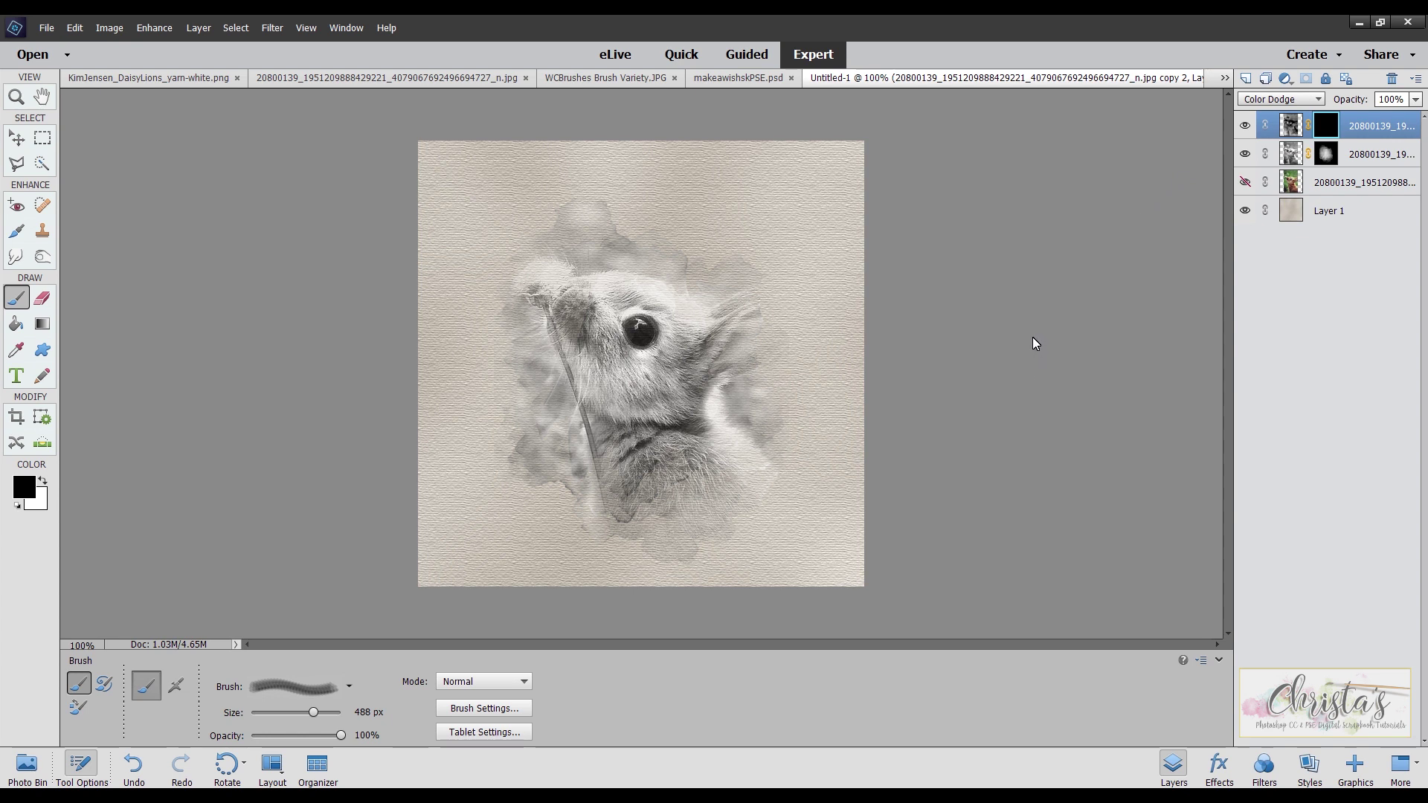
{"action": "key", "text": "x"}
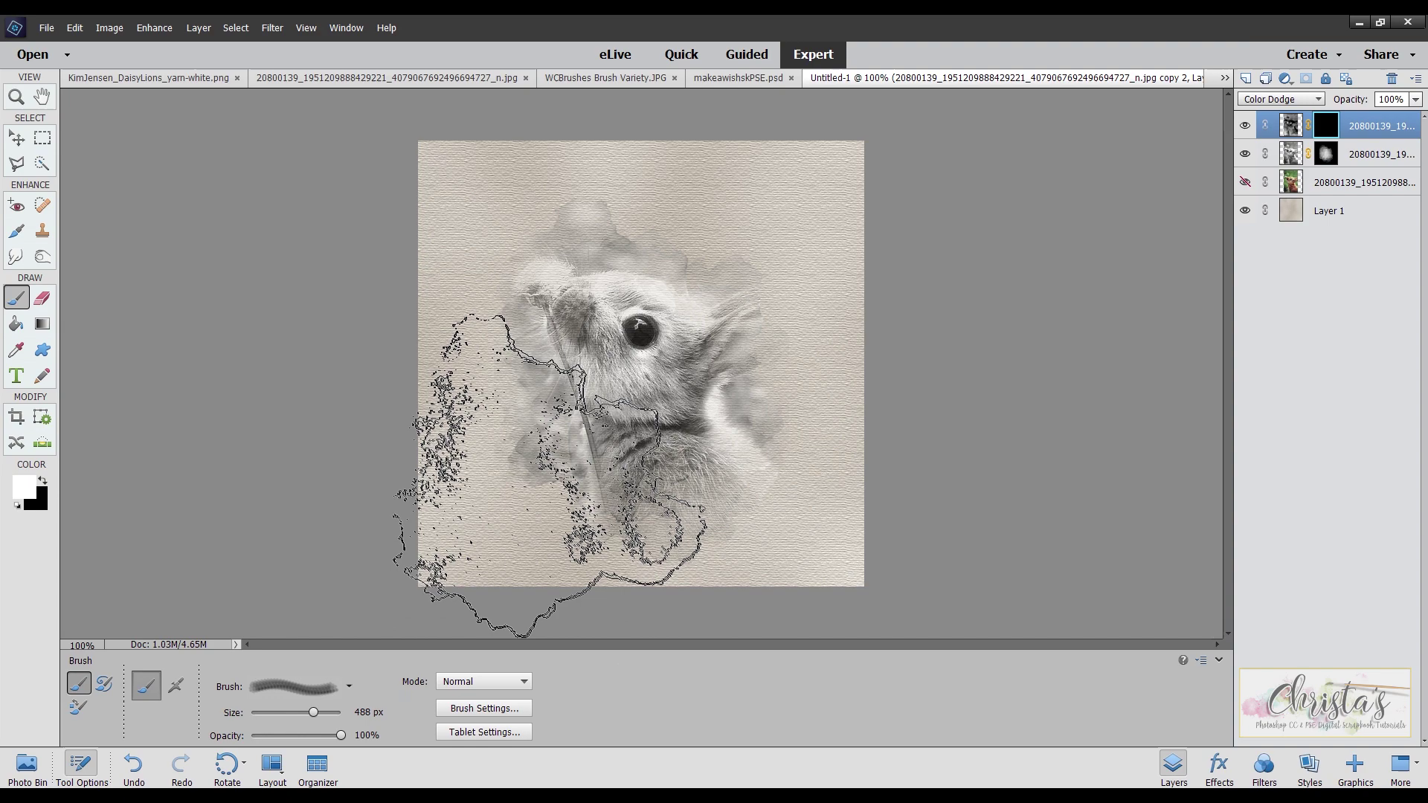
{"action": "key", "text": "bracketleft"}
{"action": "key", "text": "bracketleft"}
{"action": "key", "text": "bracketleft"}
{"action": "key", "text": "bracketleft"}
{"action": "key", "text": "bracketleft"}
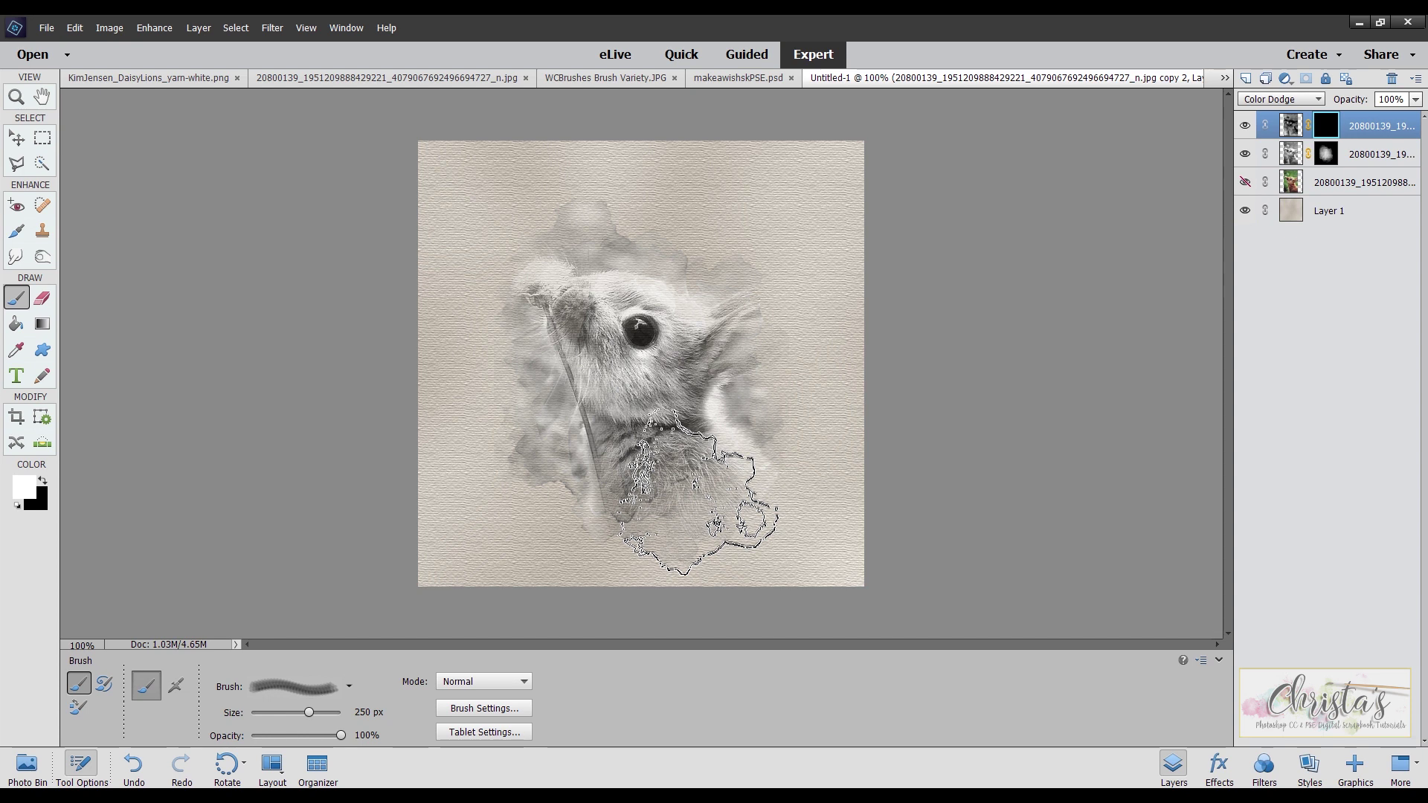
{"action": "mouse_move", "coordinate": [698, 493]}
{"action": "left_mouse_down"}
{"action": "mouse_move", "coordinate": [608, 479]}
{"action": "mouse_move", "coordinate": [689, 437]}
{"action": "mouse_move", "coordinate": [699, 453]}
{"action": "mouse_move", "coordinate": [772, 443]}
{"action": "mouse_move", "coordinate": [734, 462]}
{"action": "mouse_move", "coordinate": [813, 414]}
{"action": "mouse_move", "coordinate": [613, 389]}
{"action": "mouse_move", "coordinate": [606, 405]}
{"action": "mouse_move", "coordinate": [669, 335]}
{"action": "mouse_move", "coordinate": [789, 323]}
{"action": "mouse_move", "coordinate": [613, 302]}
{"action": "mouse_move", "coordinate": [771, 350]}
{"action": "mouse_move", "coordinate": [788, 335]}
{"action": "mouse_move", "coordinate": [777, 346]}
{"action": "left_mouse_up"}
Step: Reveal more of the chest and back on the lower layer's mask, and more sketch effect around the nose on the Color Dodge layer's mask
{"action": "left_click", "coordinate": [1325, 154]}
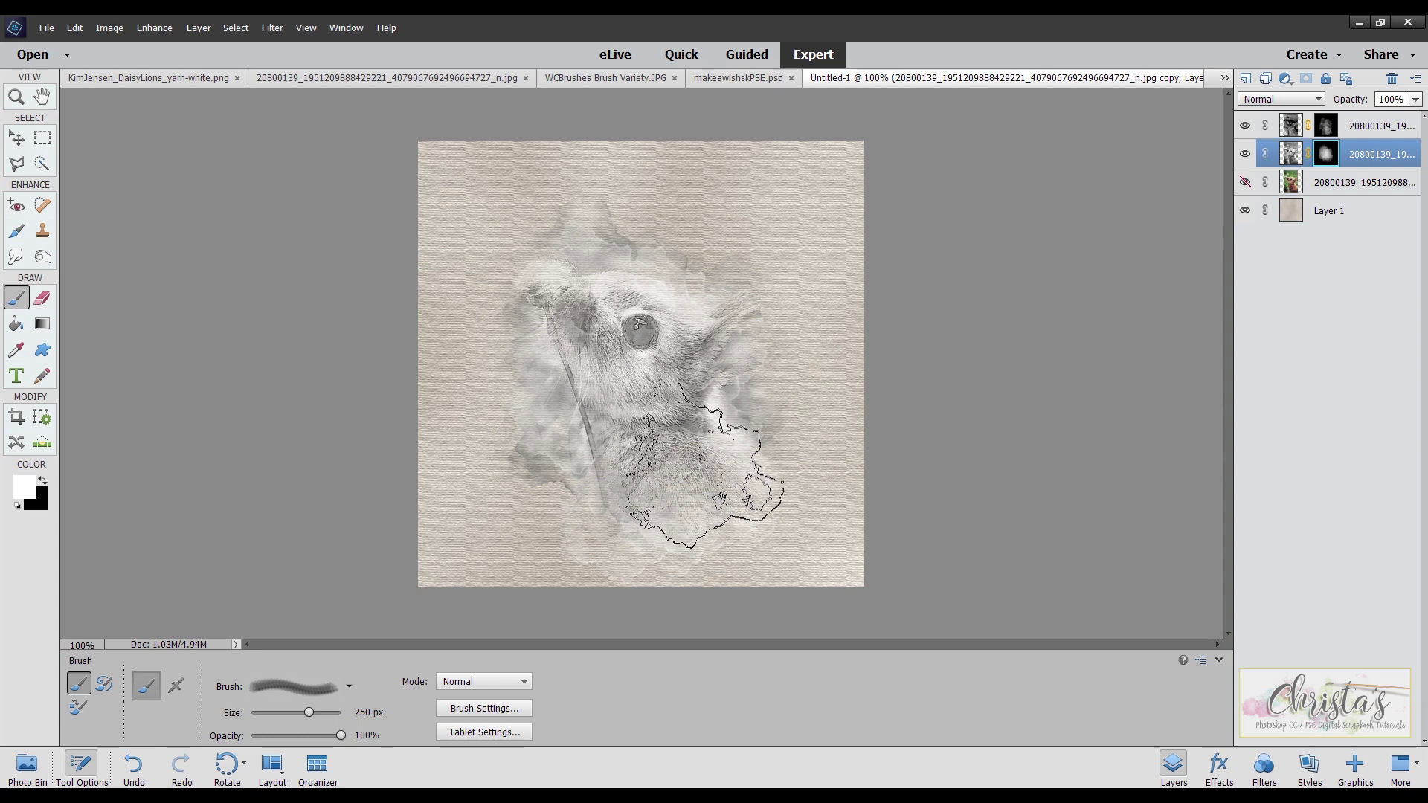
{"action": "mouse_move", "coordinate": [702, 469]}
{"action": "left_mouse_down"}
{"action": "mouse_move", "coordinate": [673, 503]}
{"action": "mouse_move", "coordinate": [852, 462]}
{"action": "mouse_move", "coordinate": [740, 389]}
{"action": "mouse_move", "coordinate": [800, 402]}
{"action": "mouse_move", "coordinate": [736, 375]}
{"action": "left_mouse_up"}
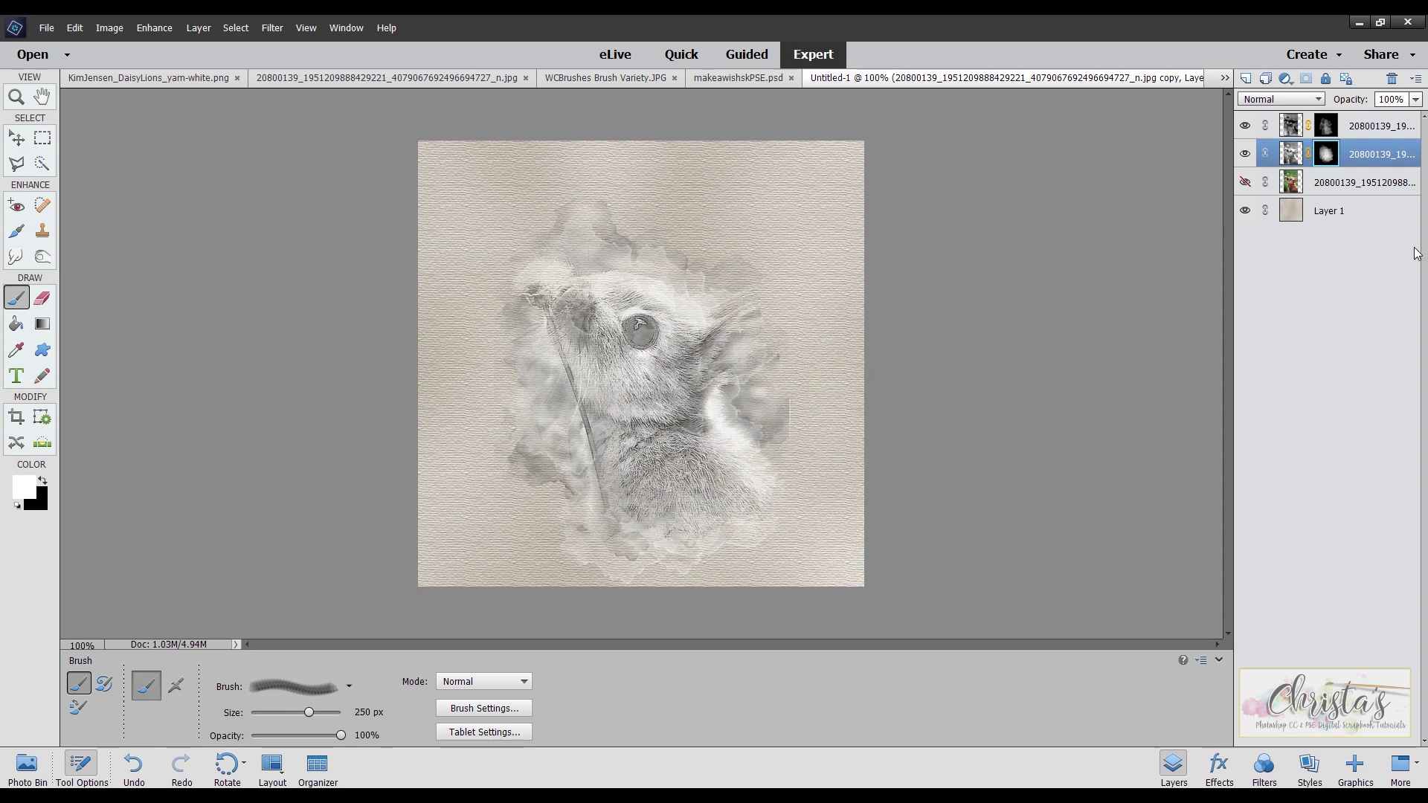
{"action": "left_click", "coordinate": [1329, 128]}
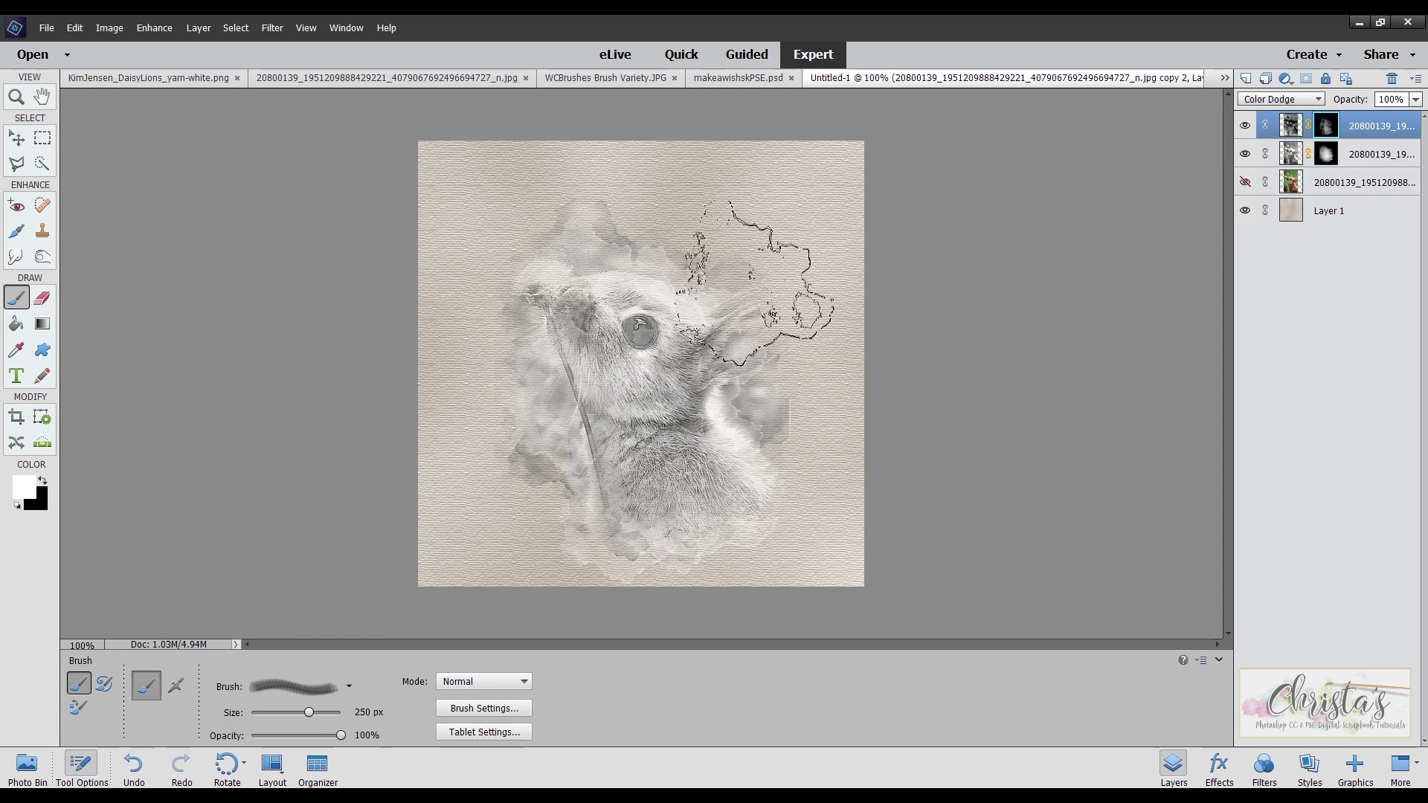
{"action": "mouse_move", "coordinate": [574, 312]}
{"action": "left_mouse_down"}
{"action": "mouse_move", "coordinate": [669, 350]}
{"action": "mouse_move", "coordinate": [621, 318]}
{"action": "mouse_move", "coordinate": [781, 447]}
{"action": "mouse_move", "coordinate": [796, 433]}
{"action": "left_mouse_up"}
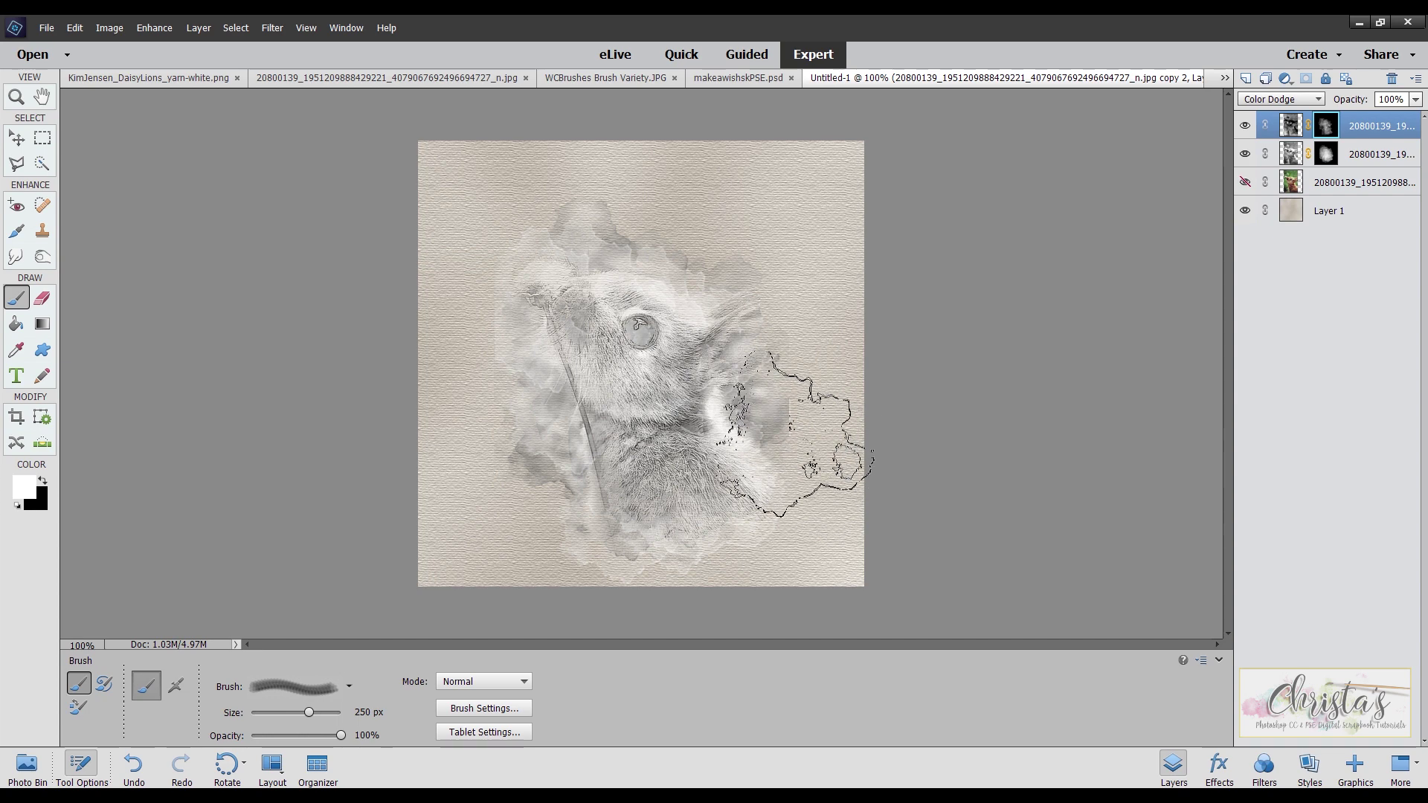
Step: Paint white on the lower layer's mask over the nose, face and ear, and hide the photo's straight edge beside the ear with black
{"action": "left_click", "coordinate": [1326, 157]}
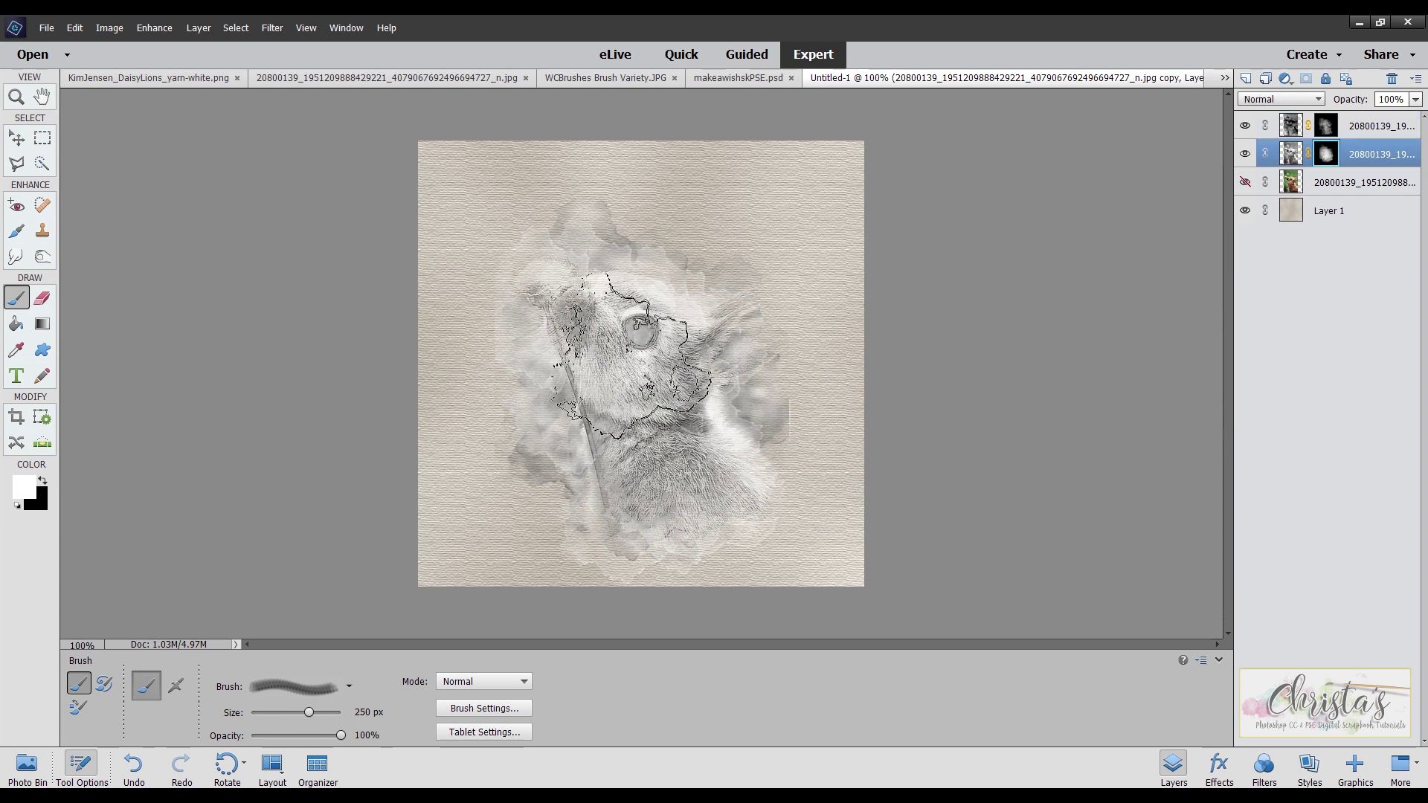
{"action": "mouse_move", "coordinate": [638, 355]}
{"action": "left_mouse_down"}
{"action": "mouse_move", "coordinate": [612, 319]}
{"action": "mouse_move", "coordinate": [771, 421]}
{"action": "mouse_move", "coordinate": [638, 325]}
{"action": "mouse_move", "coordinate": [595, 349]}
{"action": "mouse_move", "coordinate": [588, 312]}
{"action": "mouse_move", "coordinate": [684, 440]}
{"action": "mouse_move", "coordinate": [654, 387]}
{"action": "mouse_move", "coordinate": [647, 327]}
{"action": "mouse_move", "coordinate": [706, 313]}
{"action": "mouse_move", "coordinate": [725, 355]}
{"action": "mouse_move", "coordinate": [777, 353]}
{"action": "left_mouse_up"}
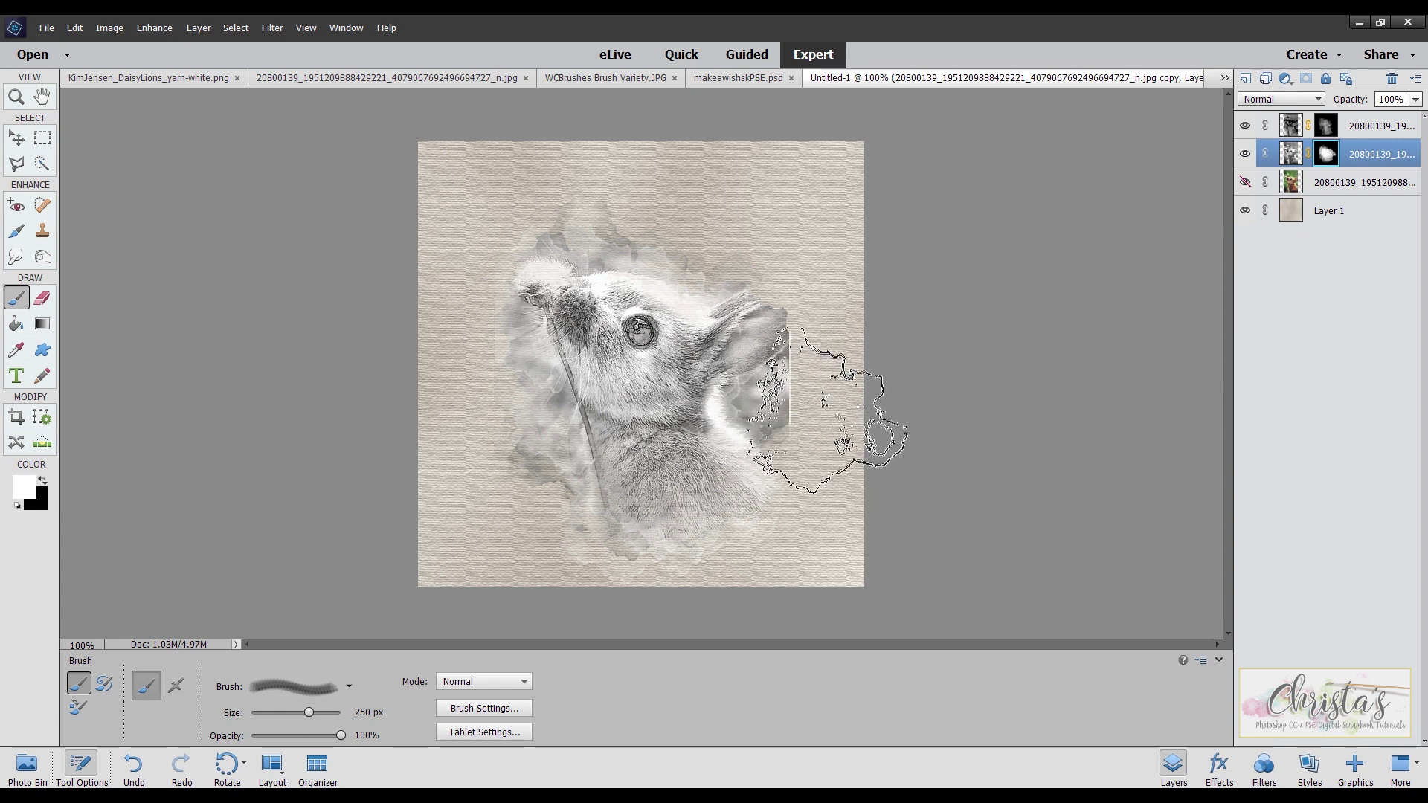
{"action": "key", "text": "x"}
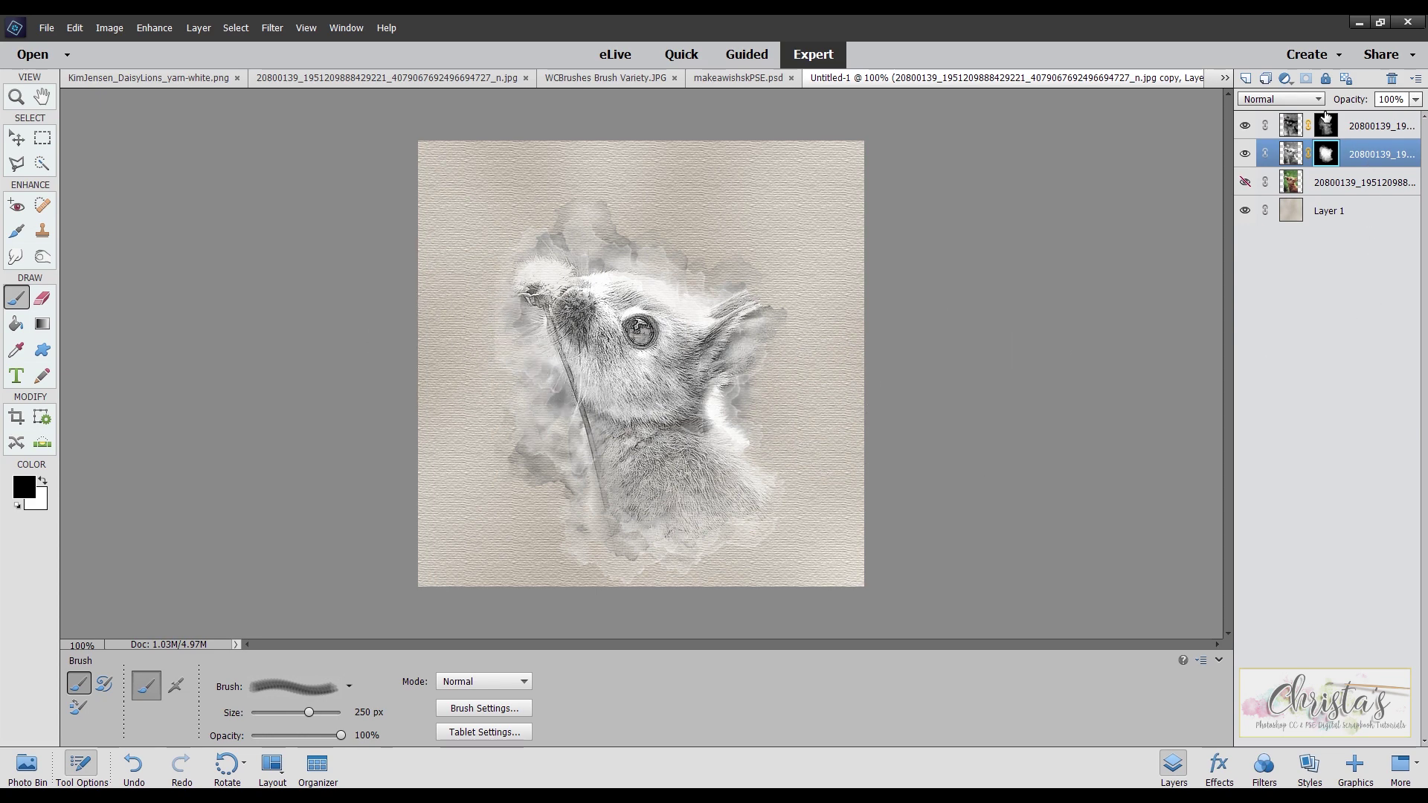
Step: Try to move the hidden color bunny layer above the two masked layers
{"action": "left_click", "coordinate": [1259, 134]}
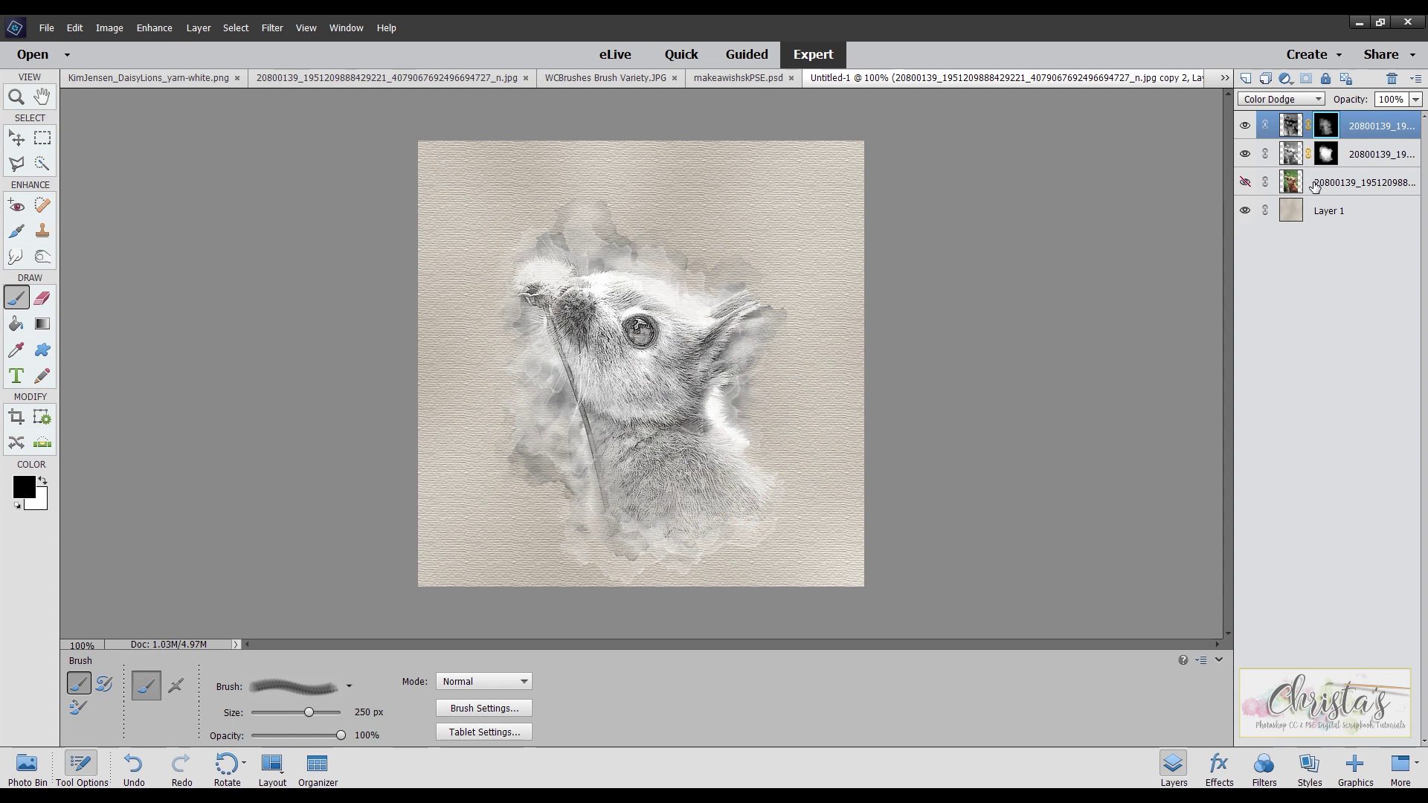
{"action": "left_click", "coordinate": [1314, 187]}
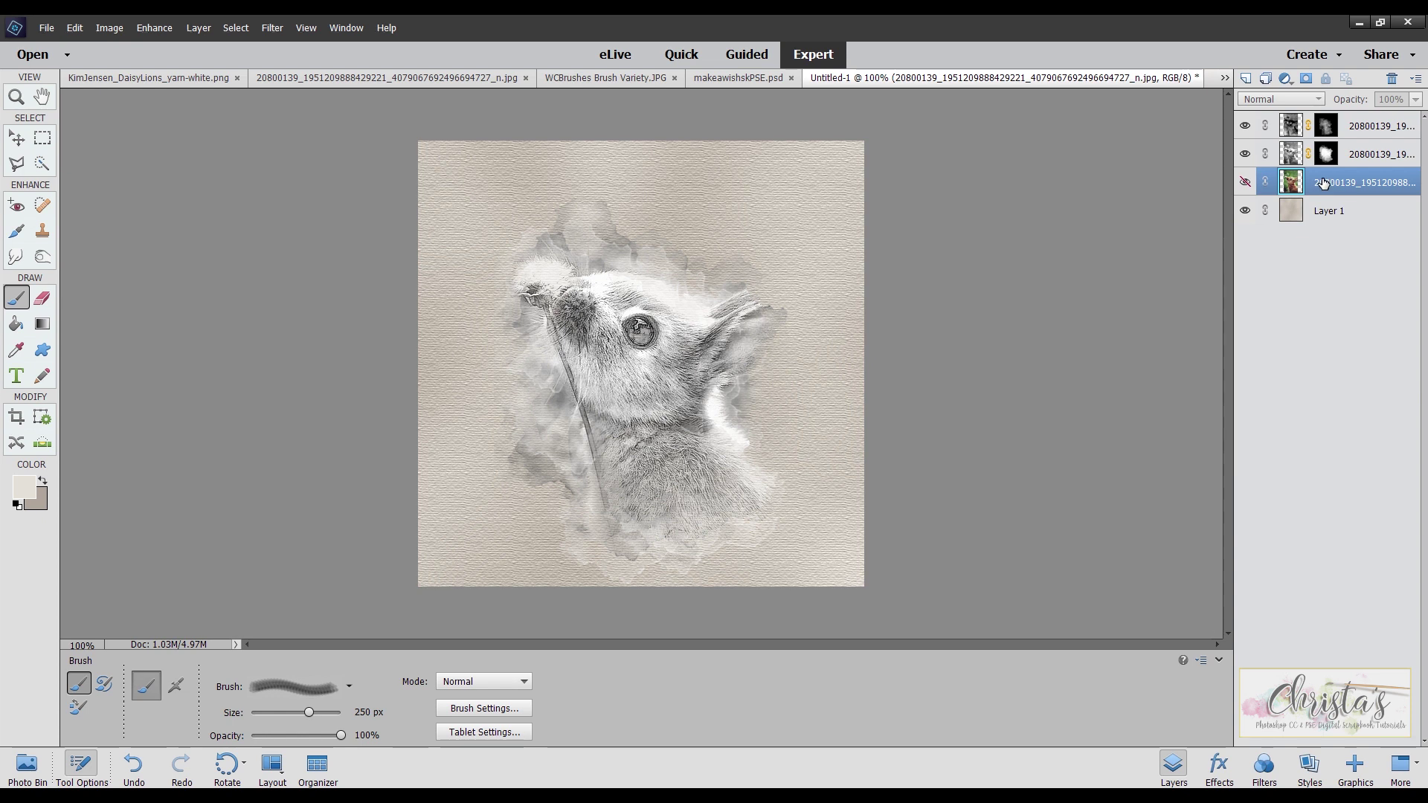
{"action": "left_click_drag", "start_coordinate": [1323, 182], "coordinate": [1306, 112]}
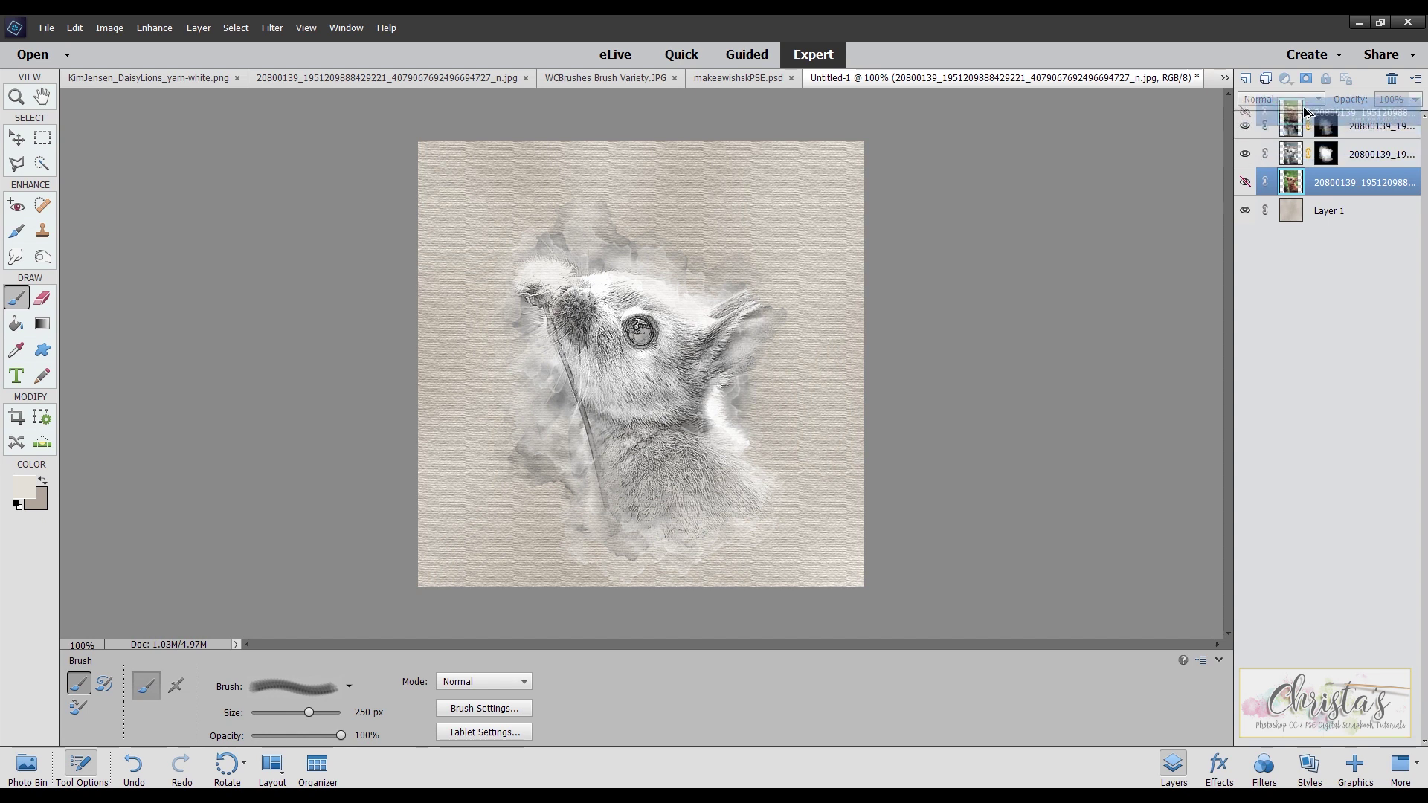
{"action": "left_click_drag", "start_coordinate": [1306, 111], "coordinate": [1307, 112]}
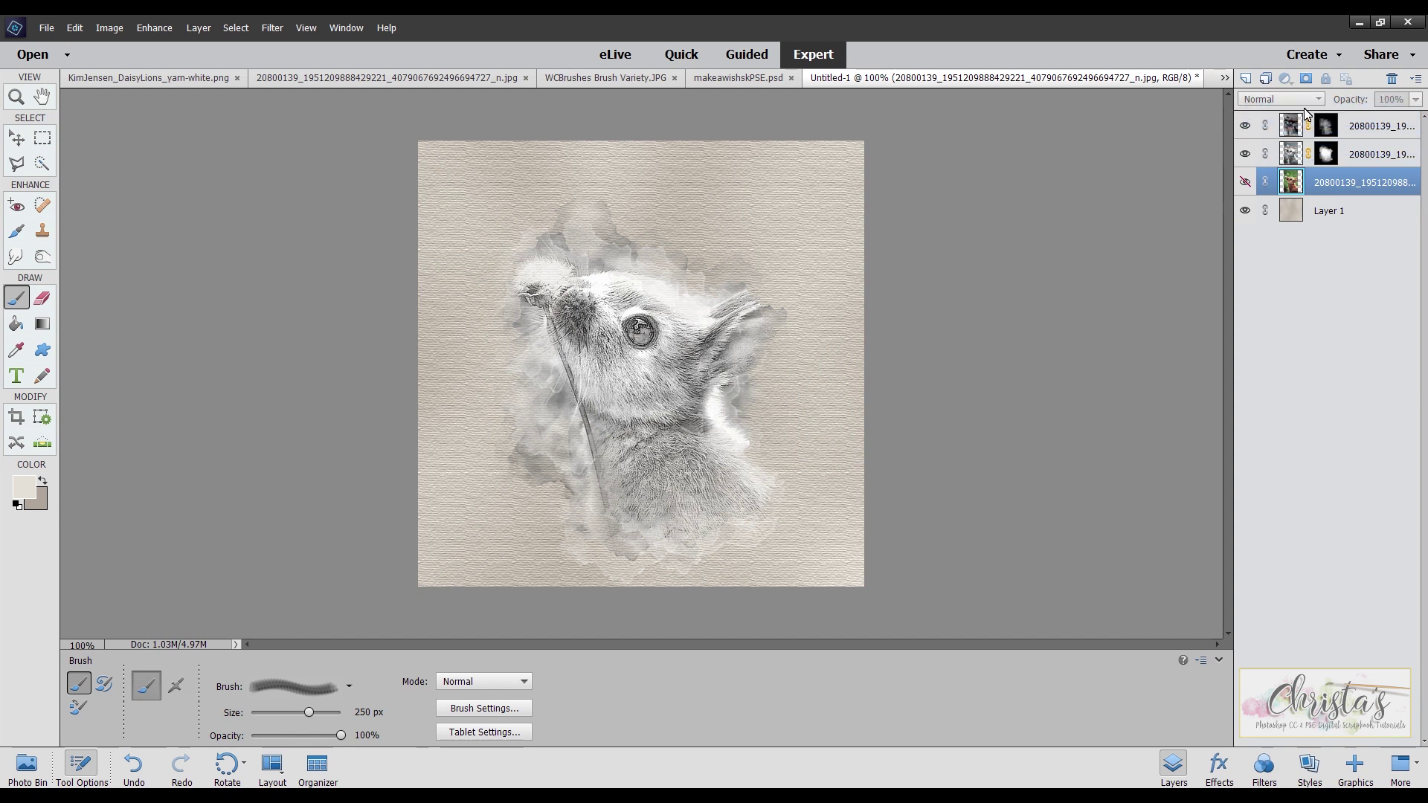
{"action": "left_click_drag", "start_coordinate": [1331, 185], "coordinate": [1316, 112]}
Step: Duplicate the hidden color bunny layer within Untitled-1 and move the copy above all other layers
{"action": "right_click", "coordinate": [1331, 181]}
{"action": "left_click", "coordinate": [1355, 231]}
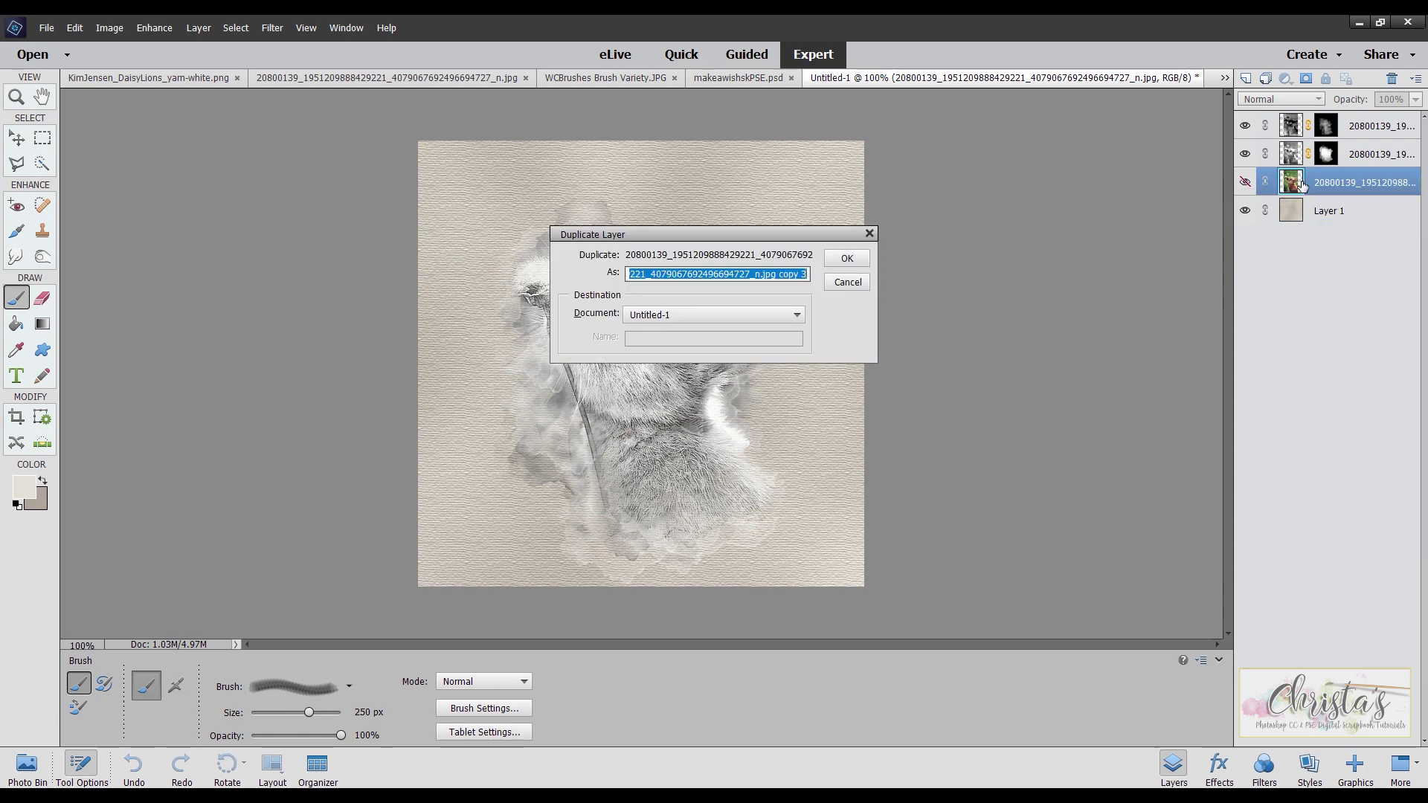
{"action": "left_click", "coordinate": [847, 258]}
{"action": "left_click_drag", "start_coordinate": [1341, 185], "coordinate": [1328, 115]}
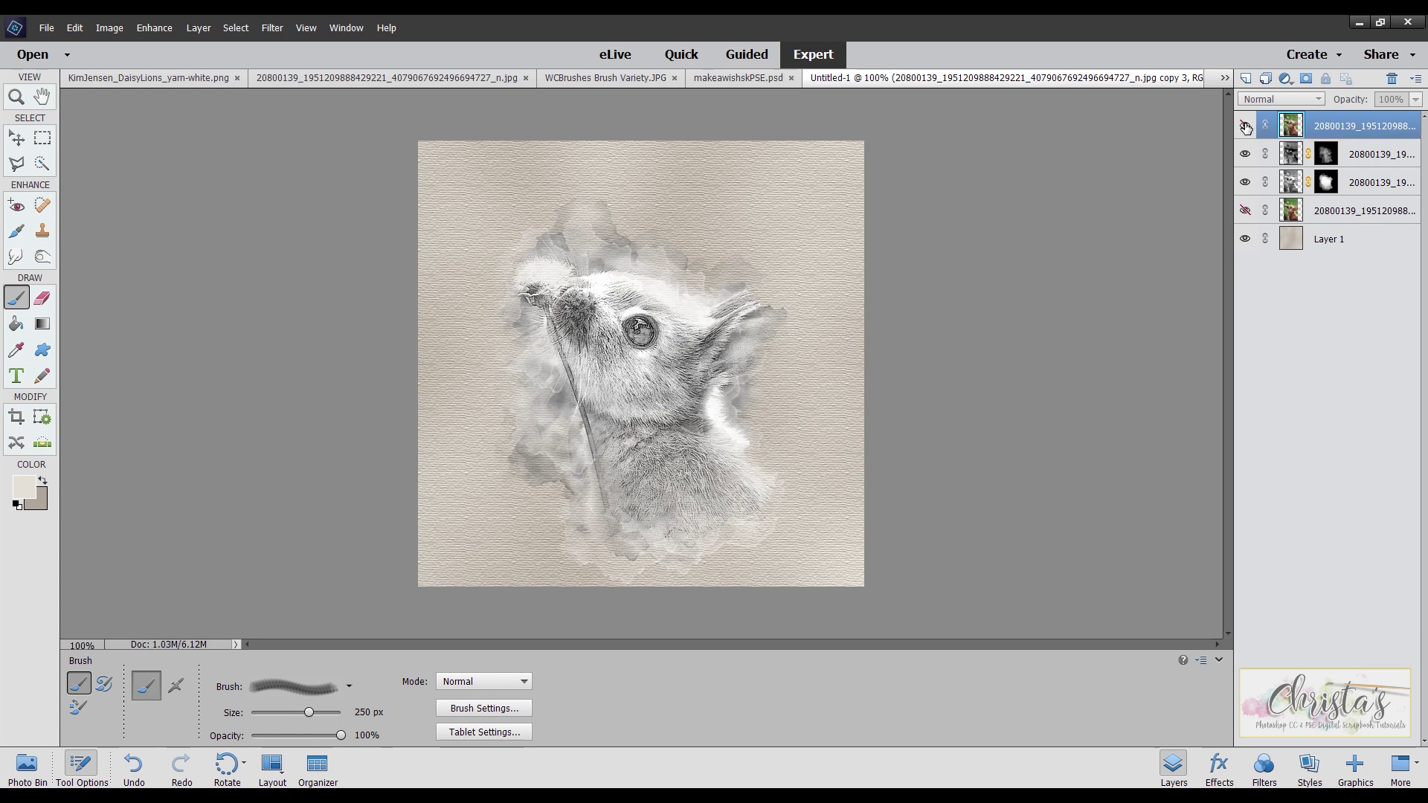
Step: Make the topmost color bunny copy visible and add a black hide-all mask to it
{"action": "left_click", "coordinate": [1246, 127]}
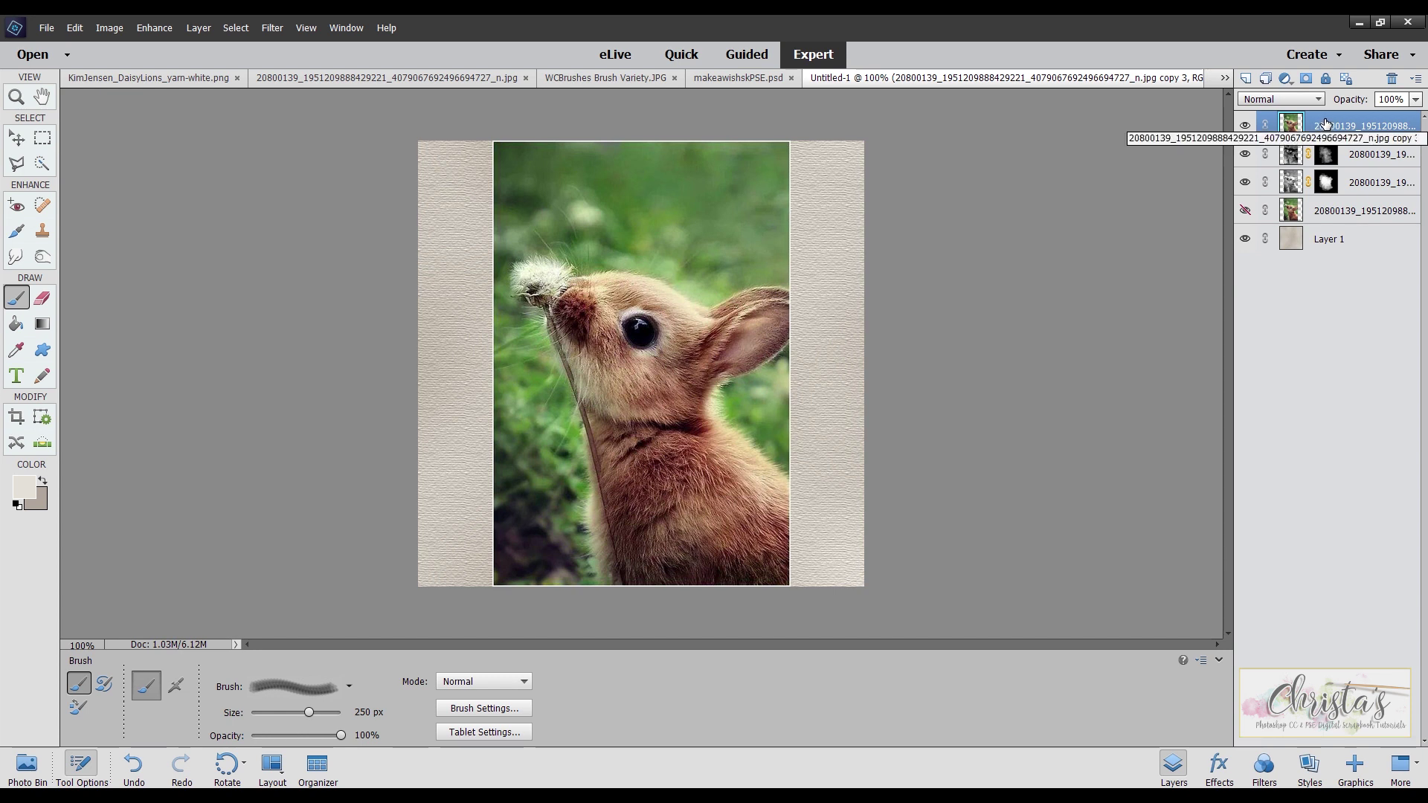
{"action": "left_click", "coordinate": [1307, 79], "text": "alt"}
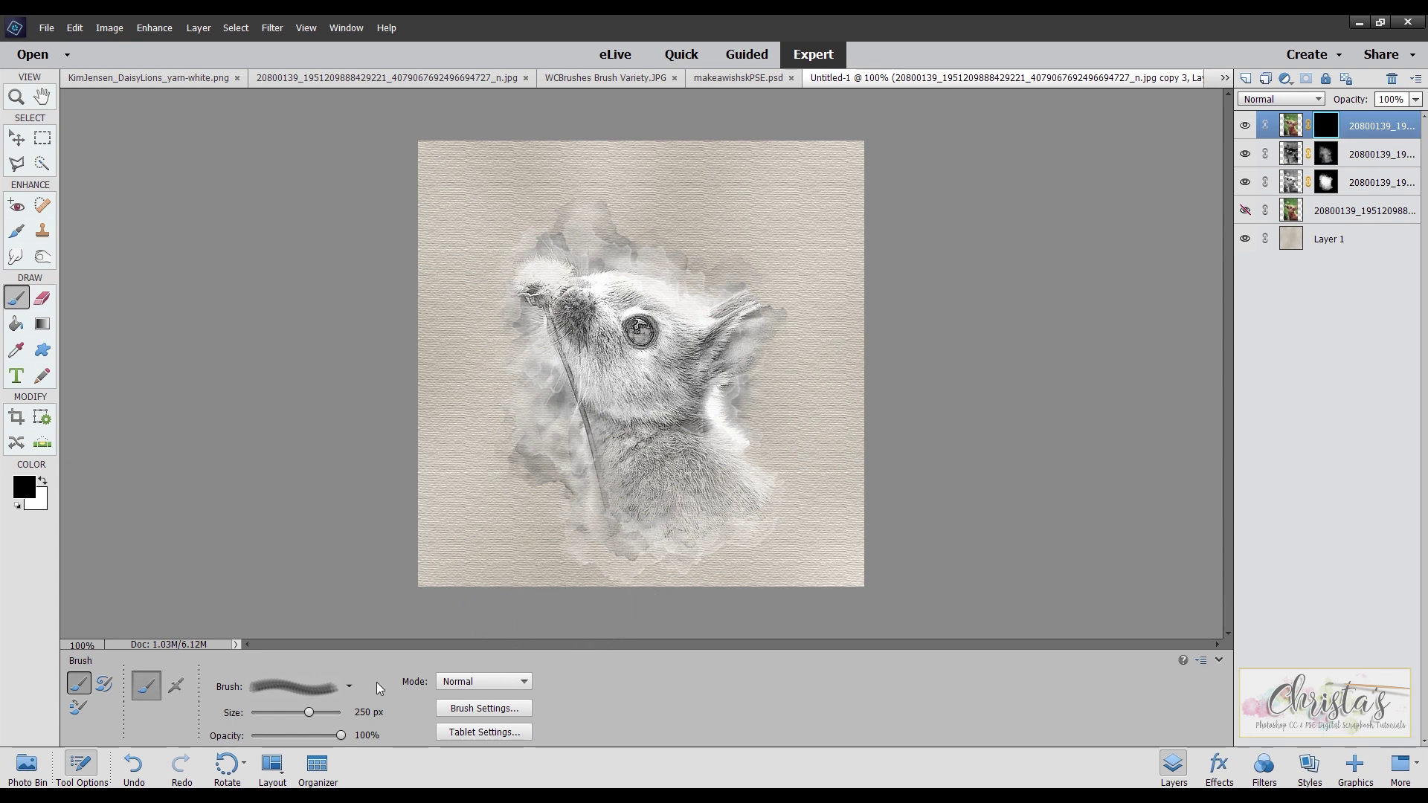
Step: Choose the soft round 13-pixel tip from the Default Brushes set
{"action": "left_click", "coordinate": [348, 687]}
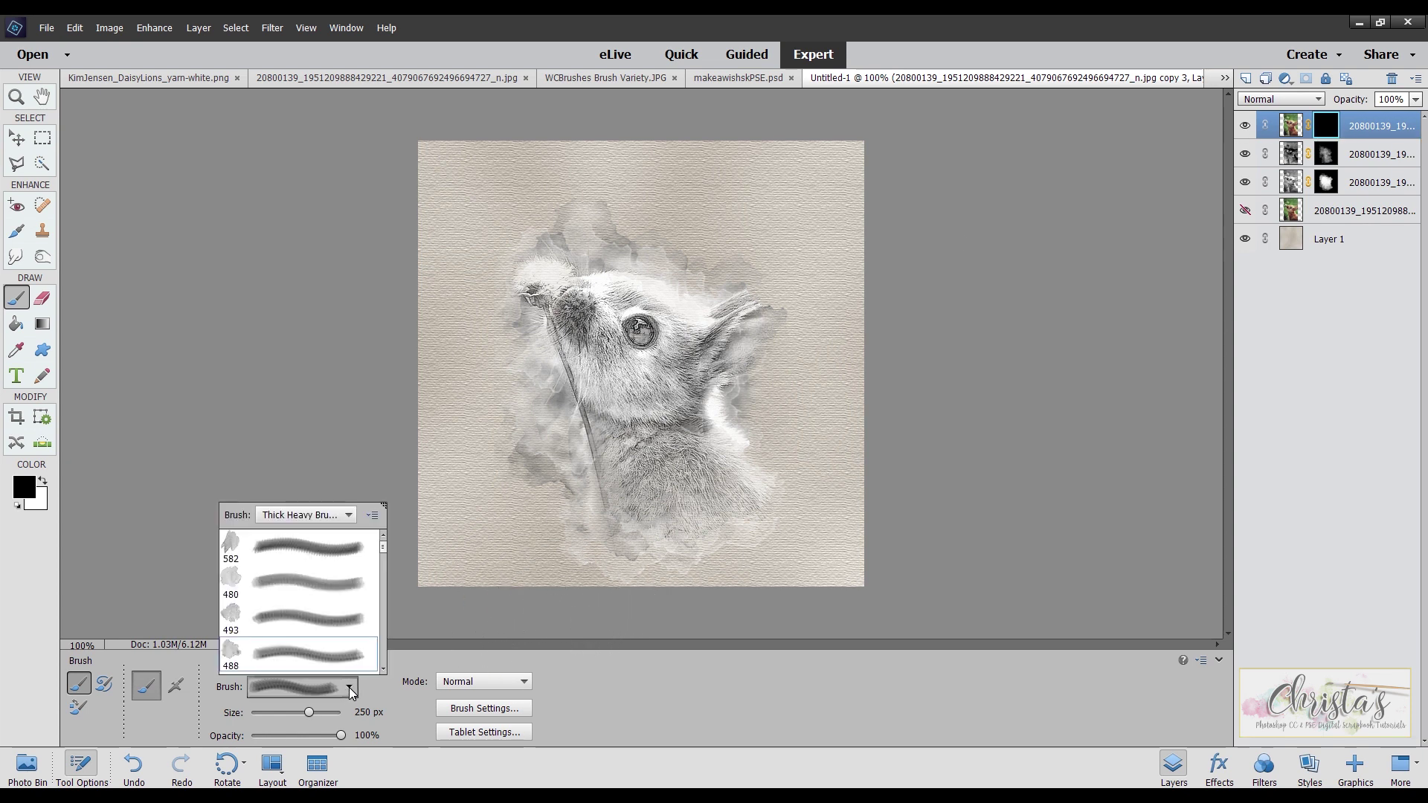
{"action": "left_click", "coordinate": [349, 514]}
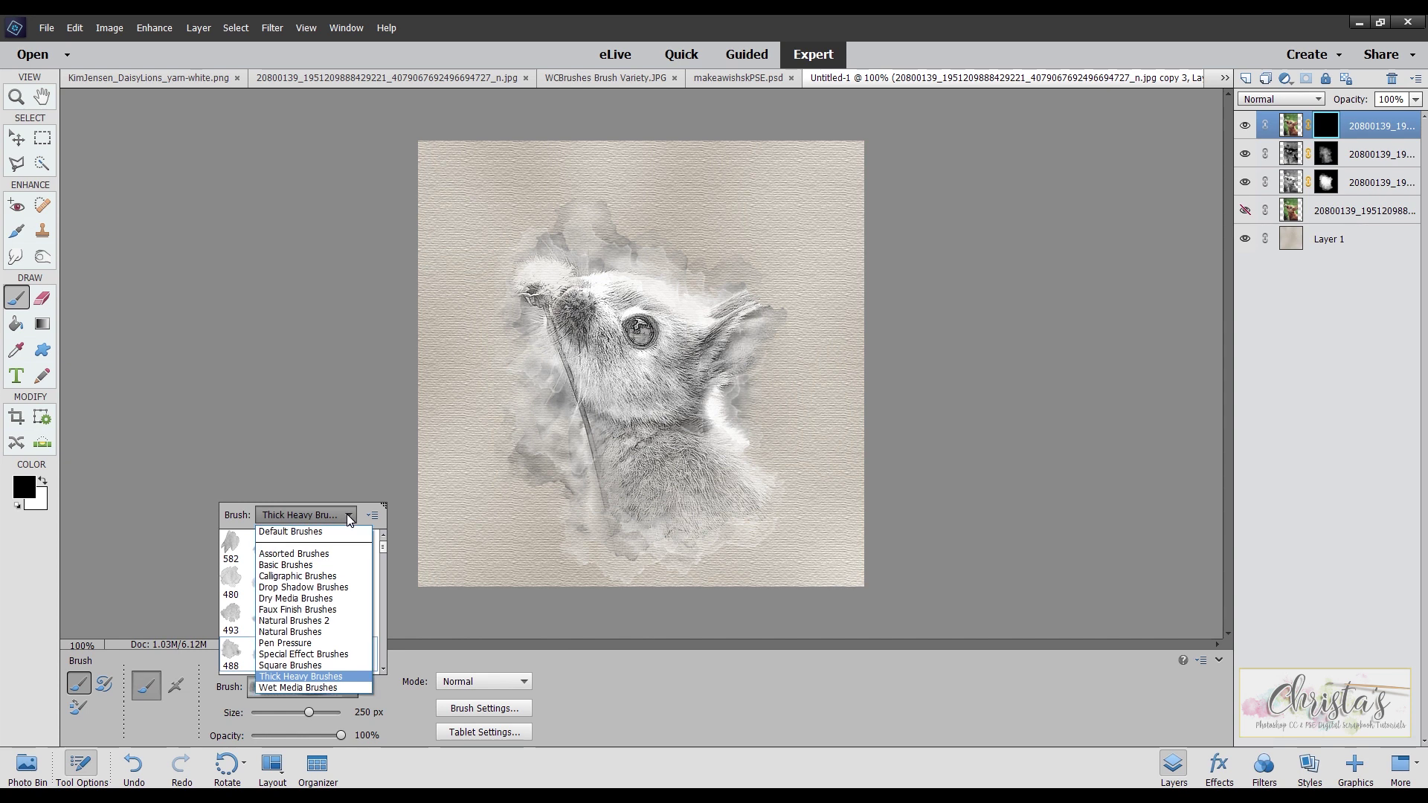
{"action": "left_click", "coordinate": [306, 532]}
{"action": "scroll", "coordinate": [266, 620], "scroll_direction": "down", "scroll_amount": 3}
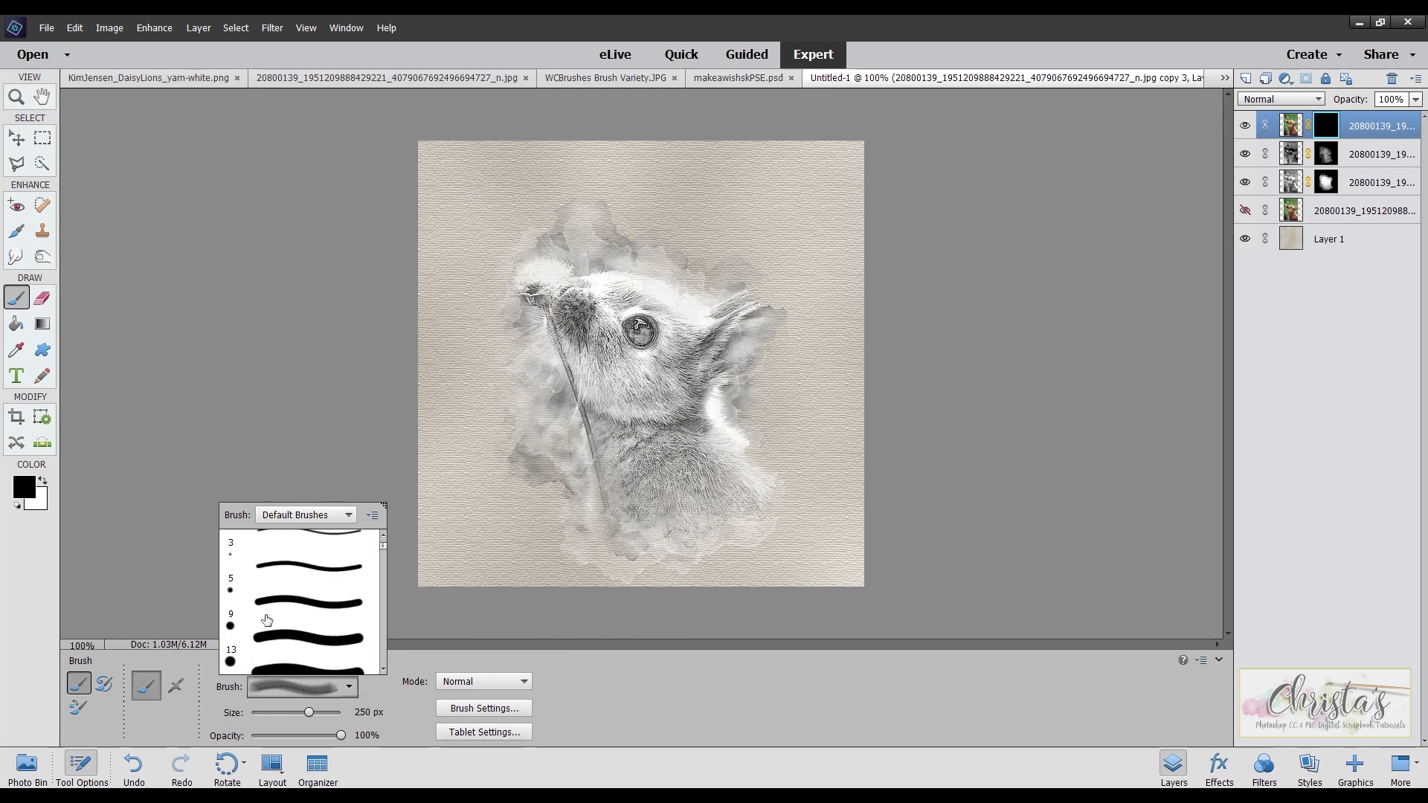
{"action": "scroll", "coordinate": [264, 632], "scroll_direction": "down", "scroll_amount": 3}
{"action": "left_click", "coordinate": [280, 619]}
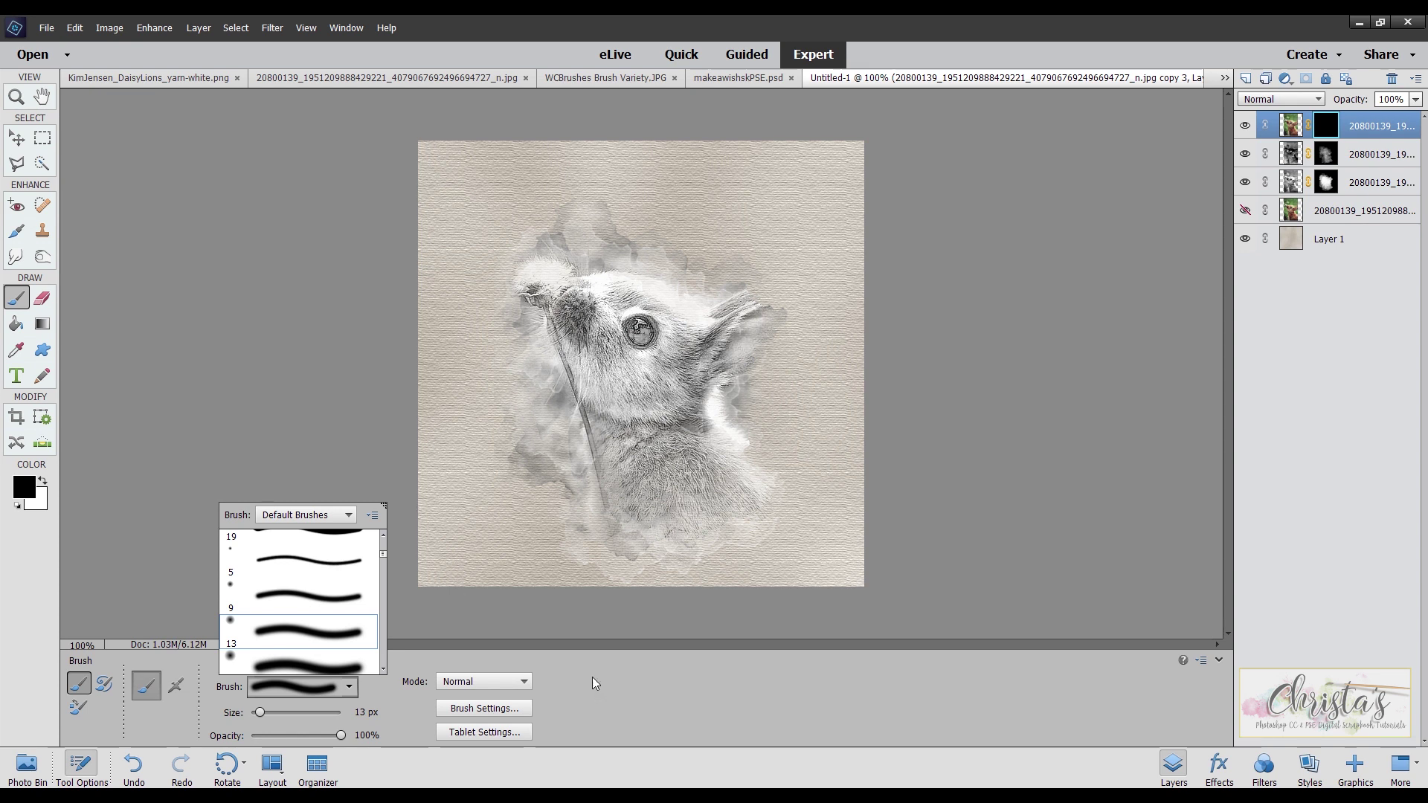
{"action": "left_click", "coordinate": [580, 624]}
Step: Enlarge the soft round brush to 200 px
{"action": "key", "text": "bracketright"}
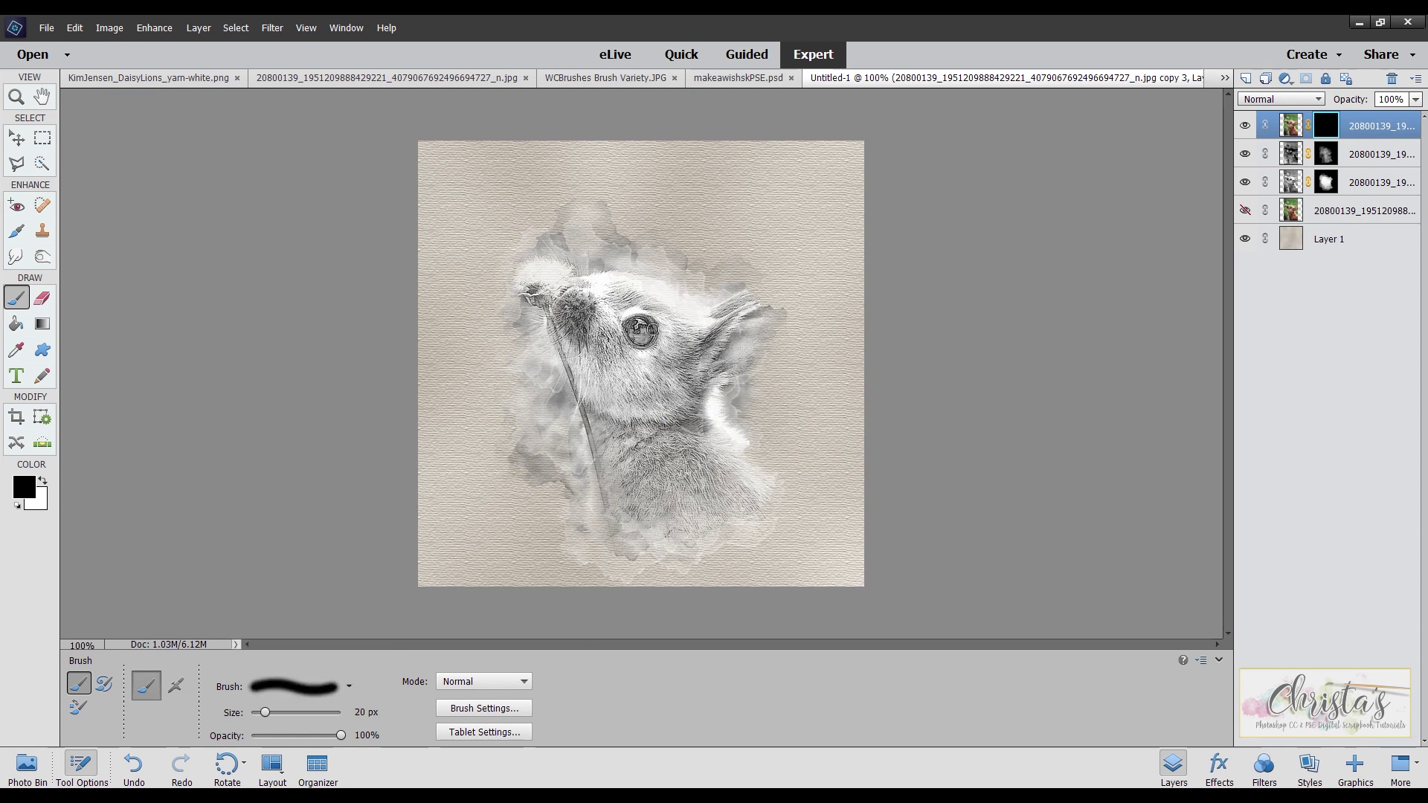
{"action": "key", "text": "bracketright"}
{"action": "key", "text": "bracketright"}
{"action": "key", "text": "bracketright"}
{"action": "key", "text": "bracketright"}
{"action": "key", "text": "bracketright"}
{"action": "key", "text": "bracketright"}
{"action": "key", "text": "bracketright"}
{"action": "key", "text": "bracketright"}
{"action": "key", "text": "bracketright"}
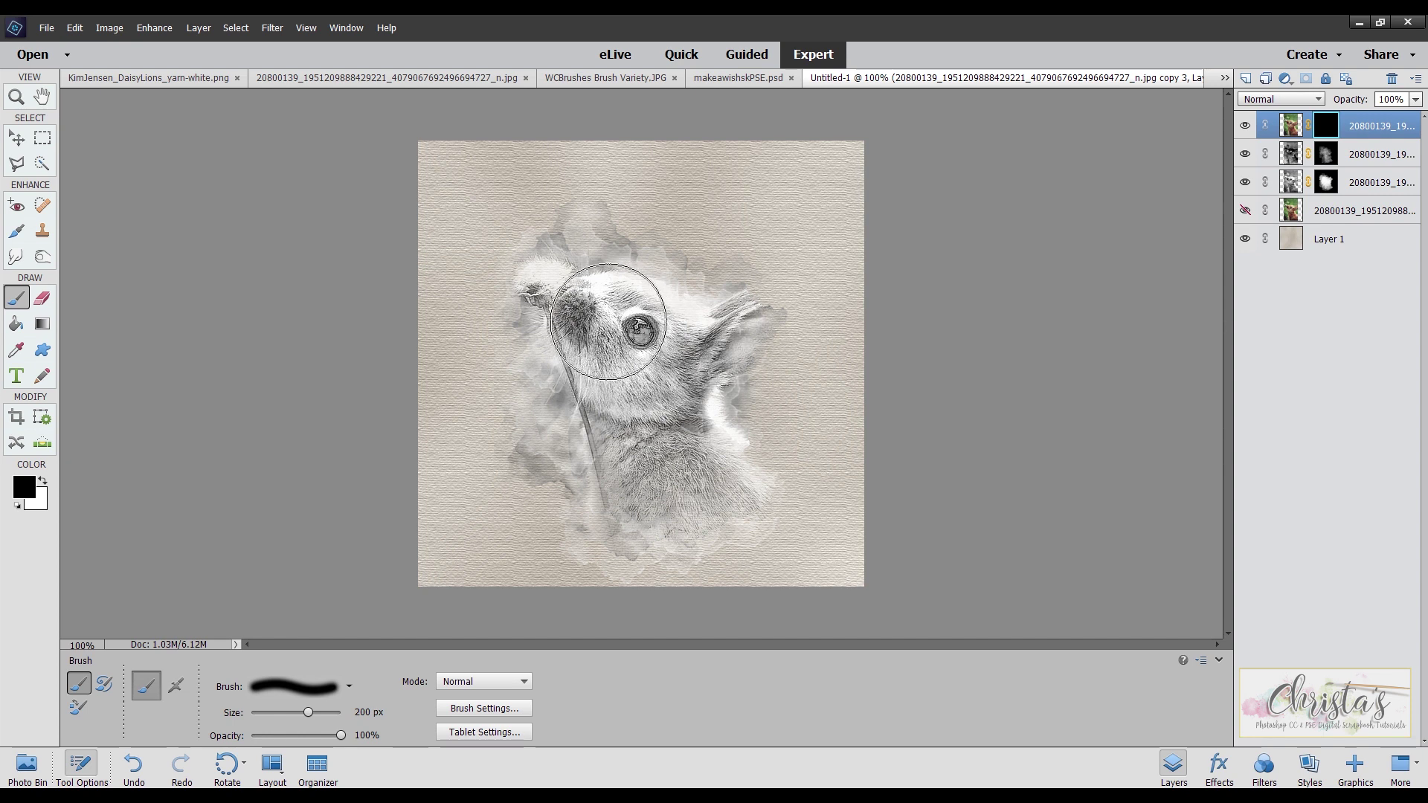
Step: Paint white on the topmost bunny mask to reveal color around the nose and eye, and black to soften the green spill beside the dandelion
{"action": "key", "text": "x"}
{"action": "mouse_move", "coordinate": [607, 321]}
{"action": "left_mouse_down"}
{"action": "mouse_move", "coordinate": [544, 291]}
{"action": "mouse_move", "coordinate": [535, 304]}
{"action": "mouse_move", "coordinate": [565, 385]}
{"action": "left_mouse_up"}
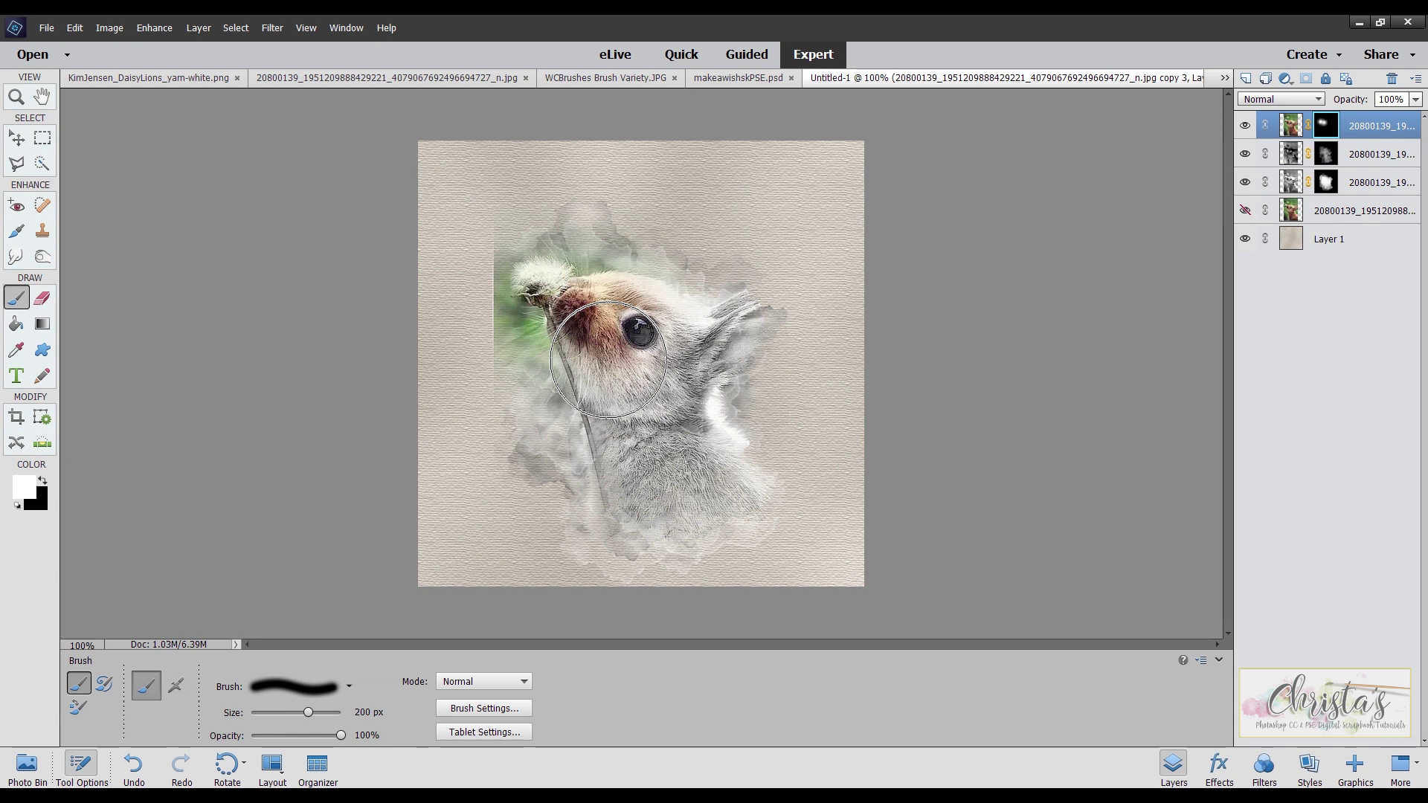
{"action": "key", "text": "x"}
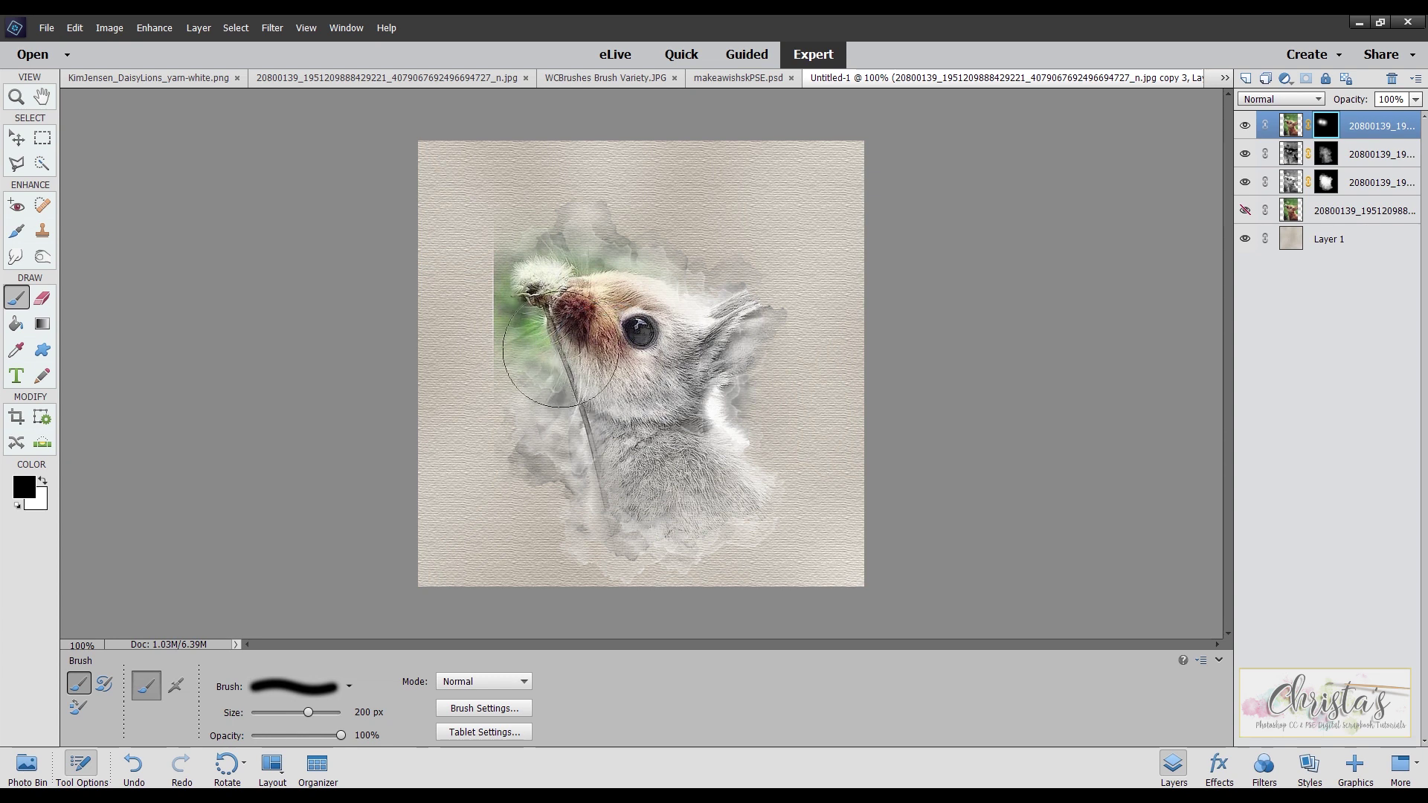
{"action": "mouse_move", "coordinate": [484, 309]}
{"action": "left_mouse_down"}
{"action": "mouse_move", "coordinate": [471, 245]}
{"action": "mouse_move", "coordinate": [472, 260]}
{"action": "left_mouse_up"}
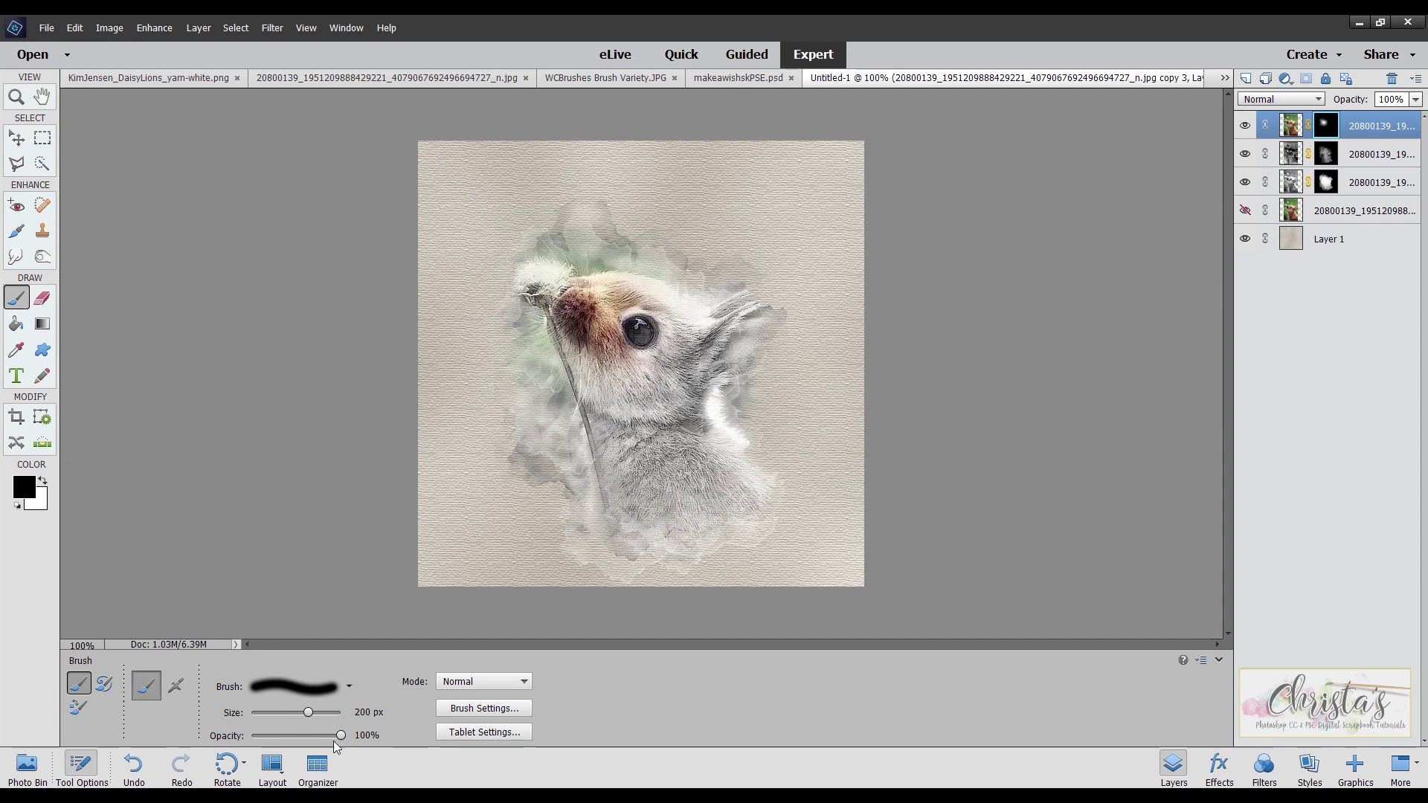
Step: Lower the brush opacity to 76% and paint white on the mask to reveal color beside the stem and across the bunny's head and ear
{"action": "left_click_drag", "start_coordinate": [343, 736], "coordinate": [331, 736]}
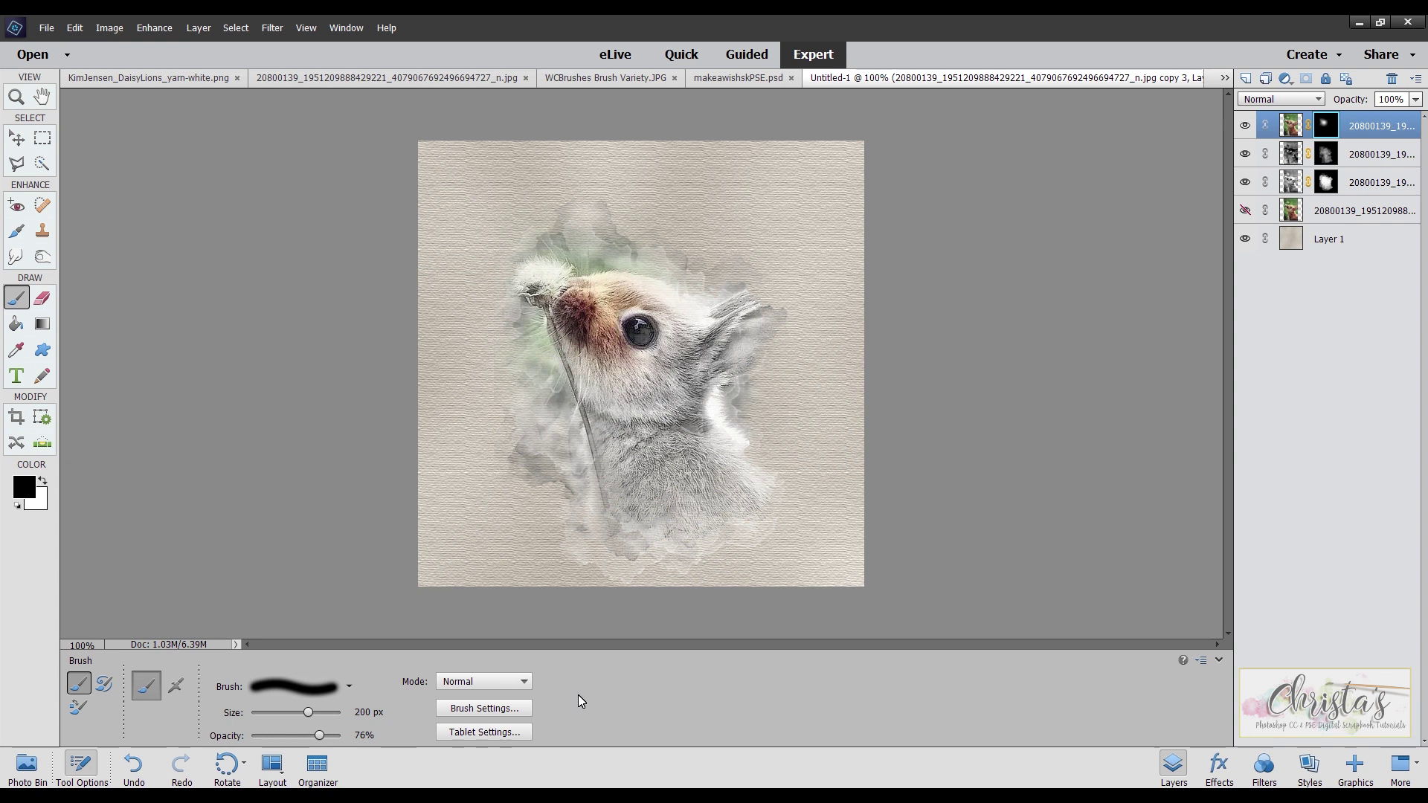
{"action": "key", "text": "x"}
{"action": "mouse_move", "coordinate": [564, 395]}
{"action": "left_mouse_down"}
{"action": "mouse_move", "coordinate": [625, 413]}
{"action": "mouse_move", "coordinate": [708, 305]}
{"action": "mouse_move", "coordinate": [648, 332]}
{"action": "mouse_move", "coordinate": [608, 406]}
{"action": "mouse_move", "coordinate": [518, 441]}
{"action": "mouse_move", "coordinate": [476, 409]}
{"action": "left_mouse_up"}
{"action": "key", "text": "x"}
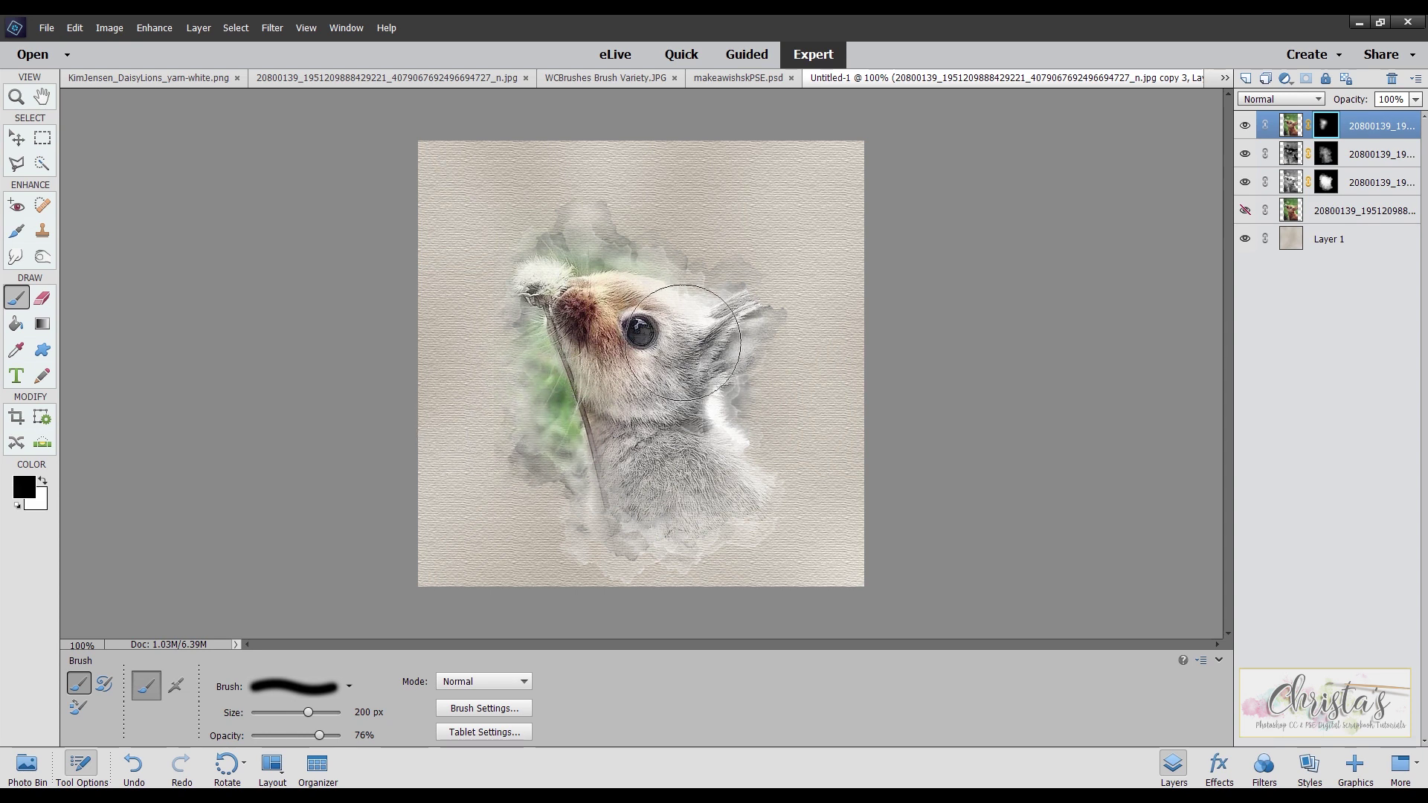
{"action": "key", "text": "x"}
{"action": "mouse_move", "coordinate": [682, 343]}
{"action": "left_mouse_down"}
{"action": "mouse_move", "coordinate": [707, 357]}
{"action": "mouse_move", "coordinate": [684, 335]}
{"action": "mouse_move", "coordinate": [640, 335]}
{"action": "mouse_move", "coordinate": [621, 391]}
{"action": "mouse_move", "coordinate": [640, 405]}
{"action": "left_mouse_up"}
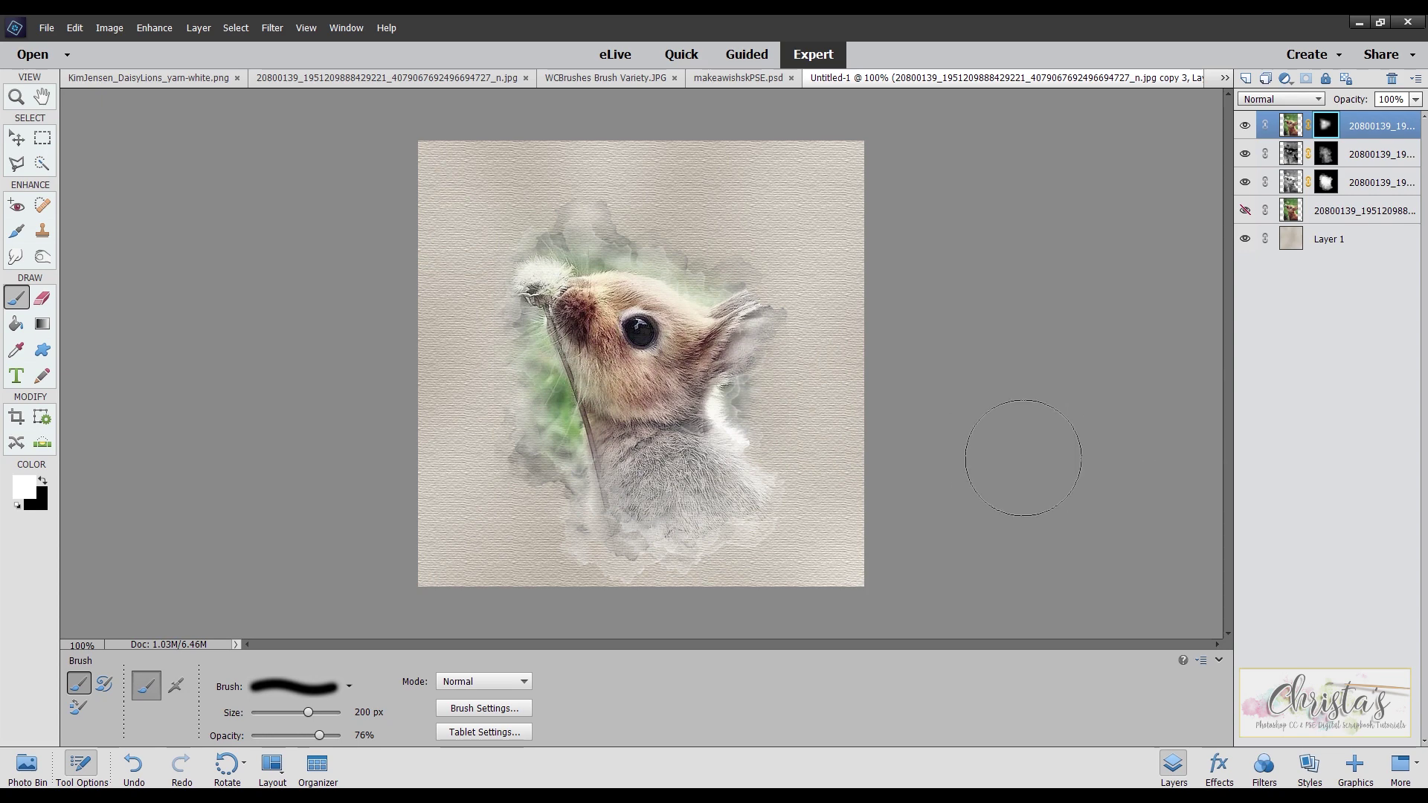
Step: Place KimJensen_DaisyLions_dandelion-twisttie.png from the open files into Untitled-1 above the bunny layers
{"action": "left_click", "coordinate": [15, 766]}
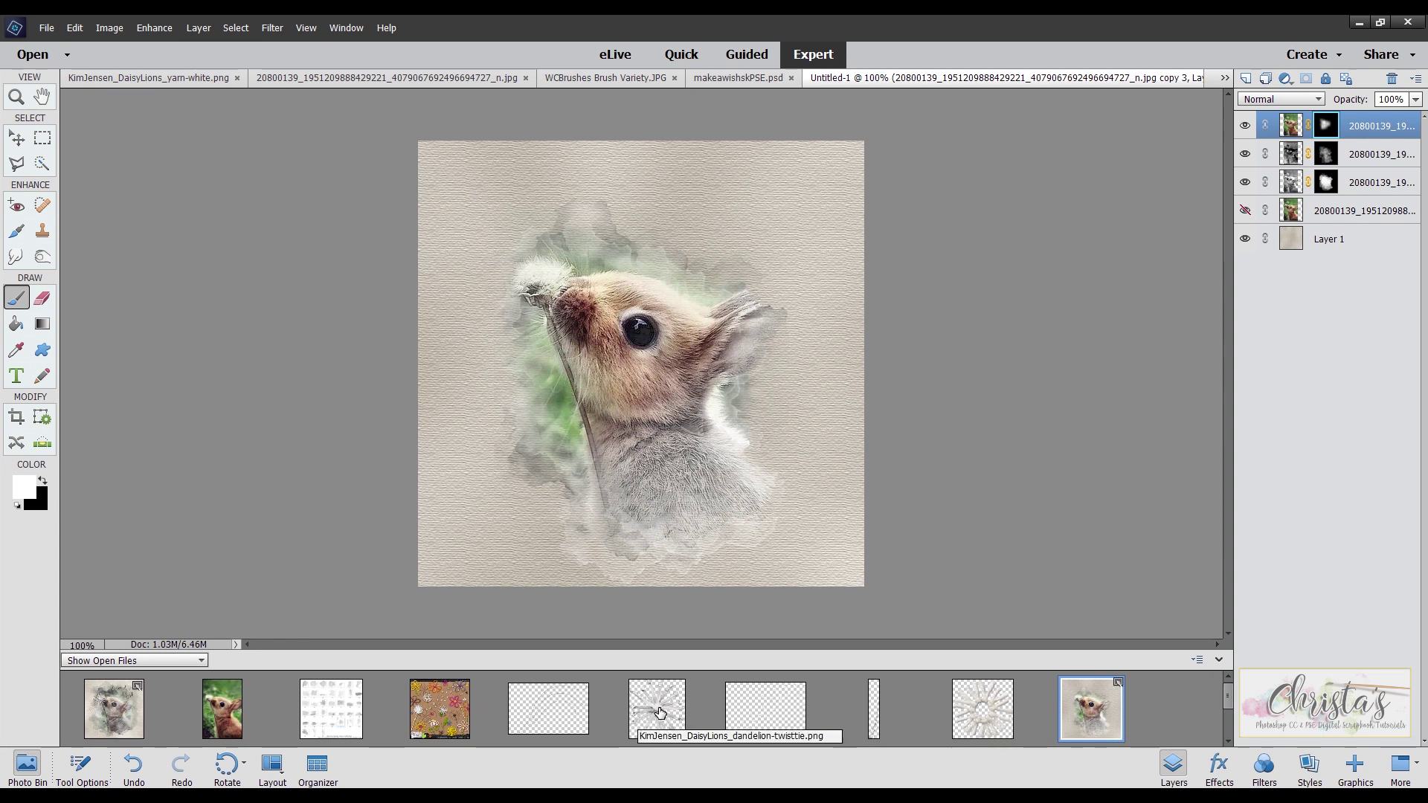
{"action": "left_click_drag", "start_coordinate": [660, 712], "coordinate": [563, 294]}
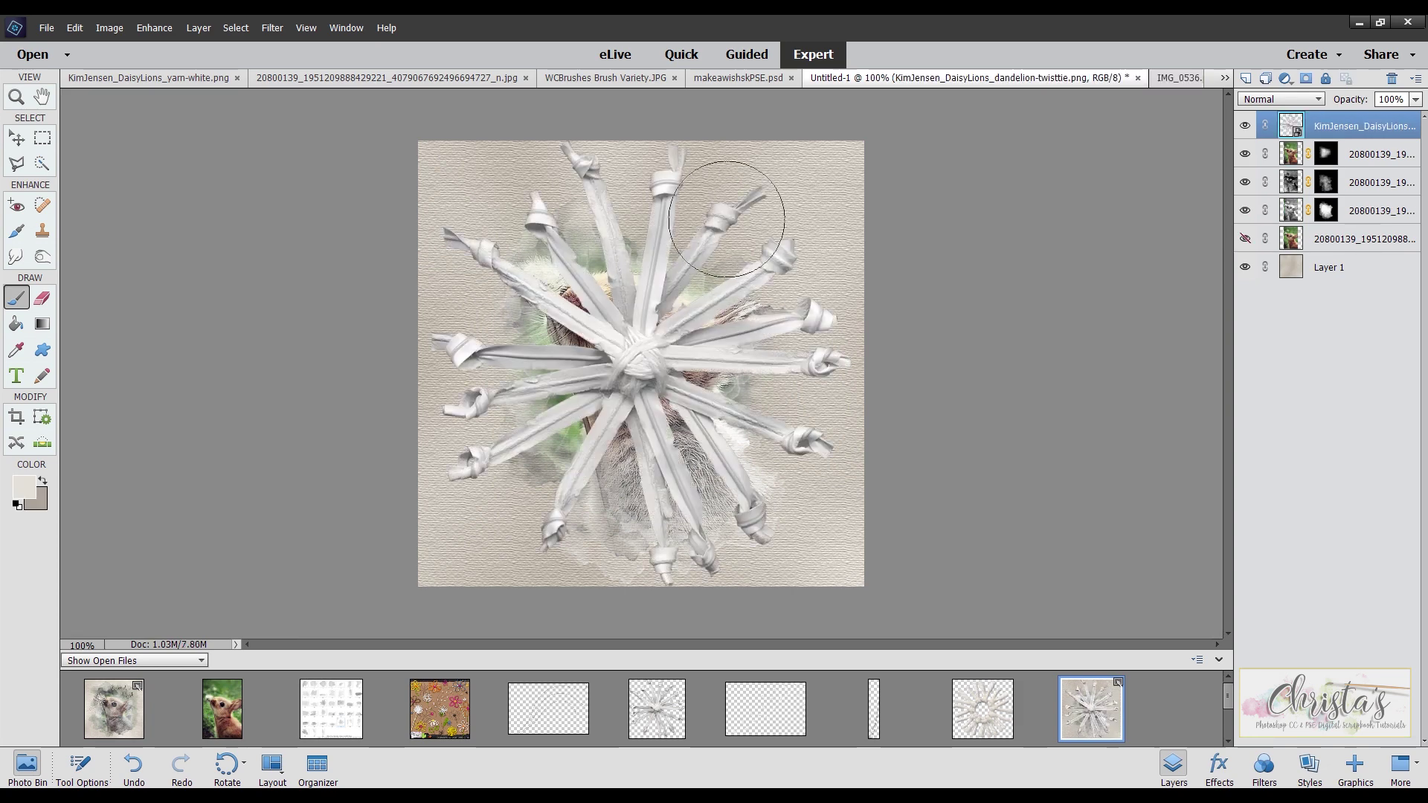
{"action": "left_click", "coordinate": [74, 28]}
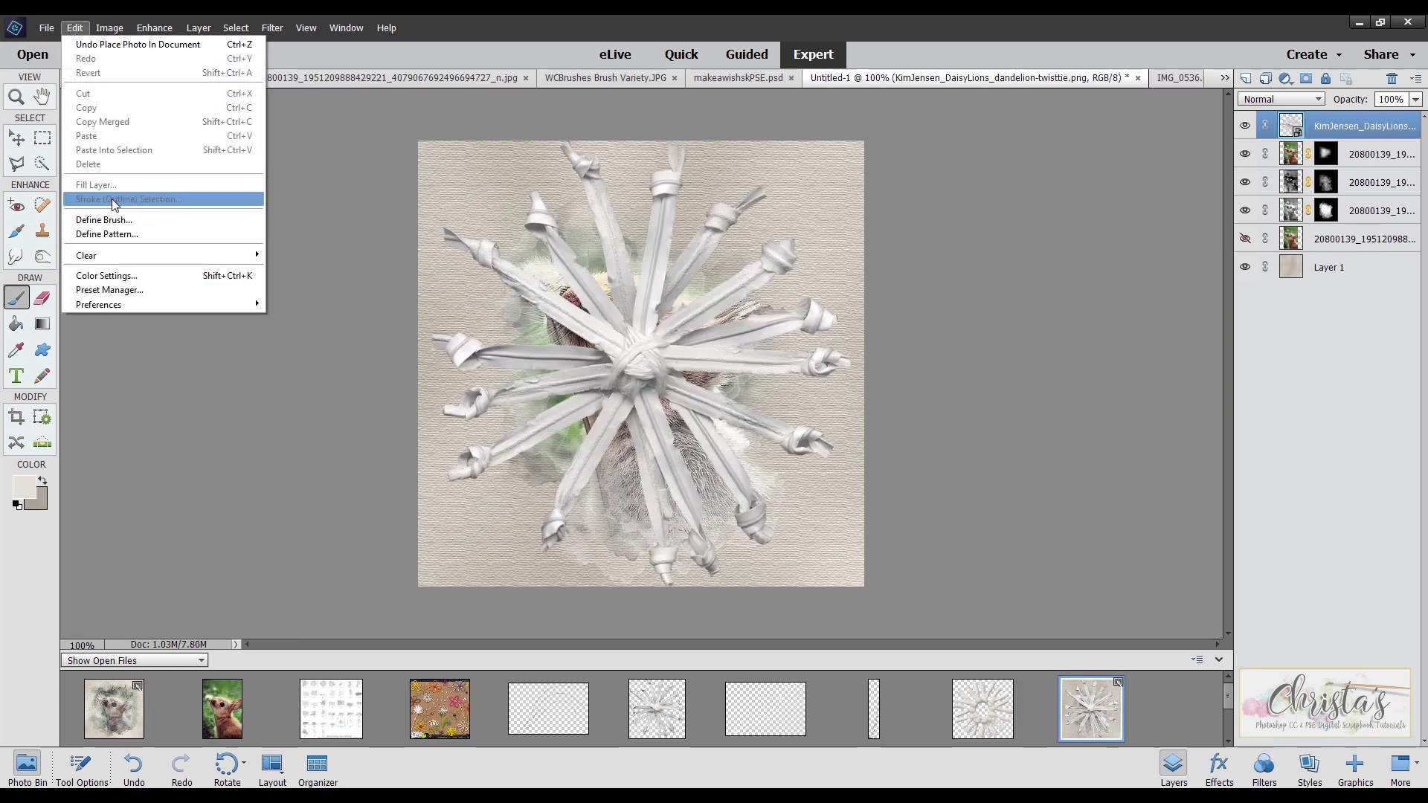
{"action": "left_click", "coordinate": [617, 324]}
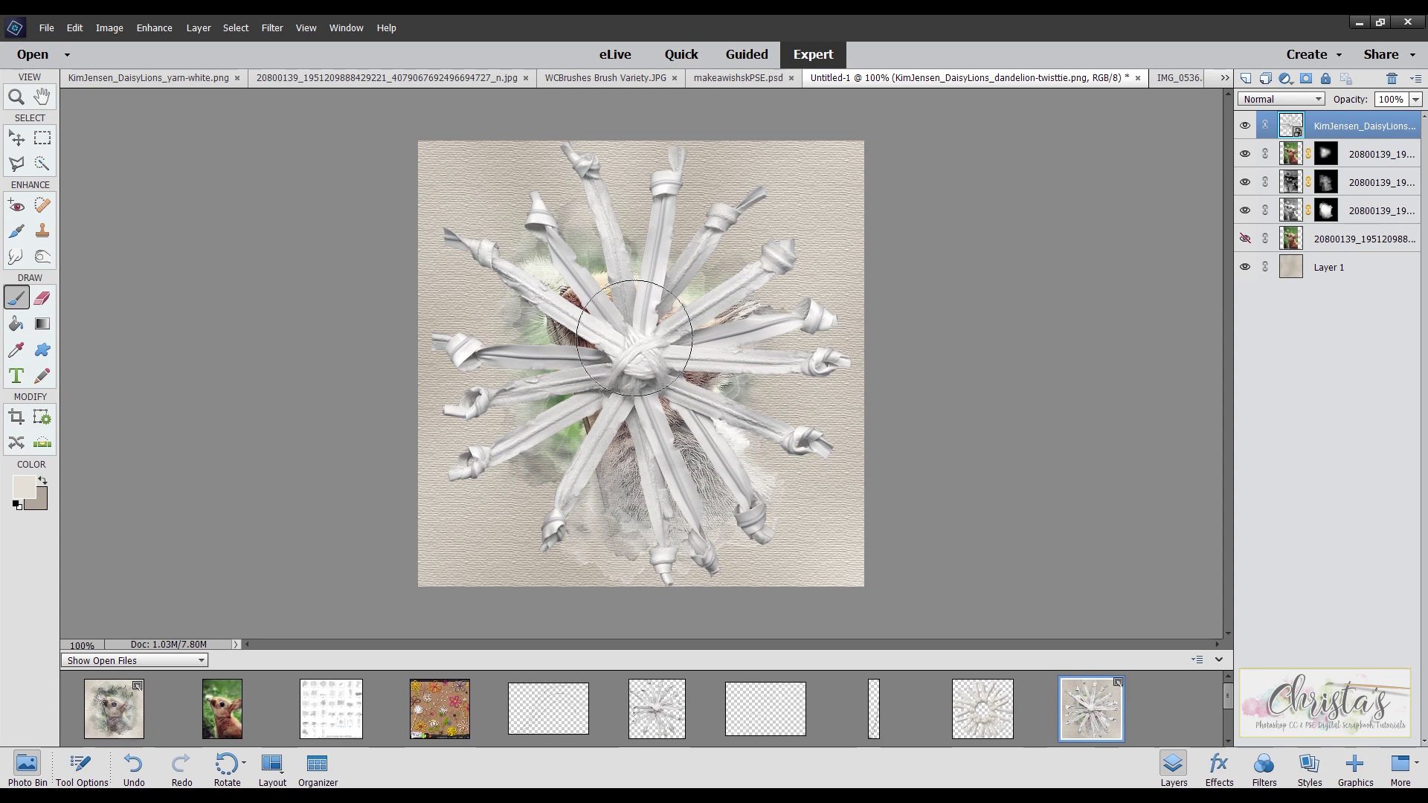
Step: Scale the twist-tie dandelion to about 26% wide by 25% high and position it over the photo's dandelion head
{"action": "key", "text": "v"}
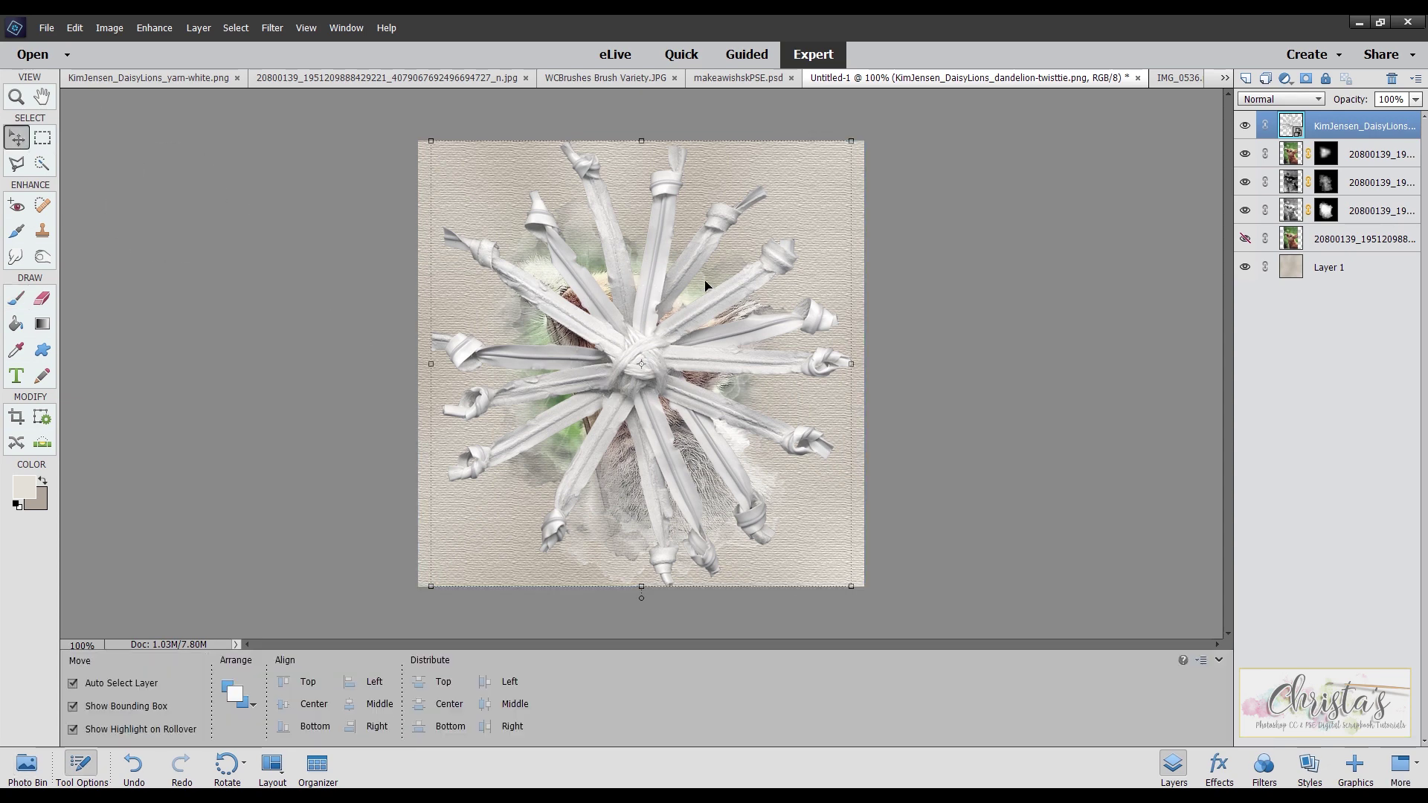
{"action": "left_click_drag", "start_coordinate": [839, 149], "coordinate": [772, 165]}
{"action": "left_click_drag", "start_coordinate": [855, 186], "coordinate": [583, 427]}
{"action": "left_click_drag", "start_coordinate": [574, 431], "coordinate": [541, 476]}
{"action": "left_click_drag", "start_coordinate": [497, 522], "coordinate": [543, 289]}
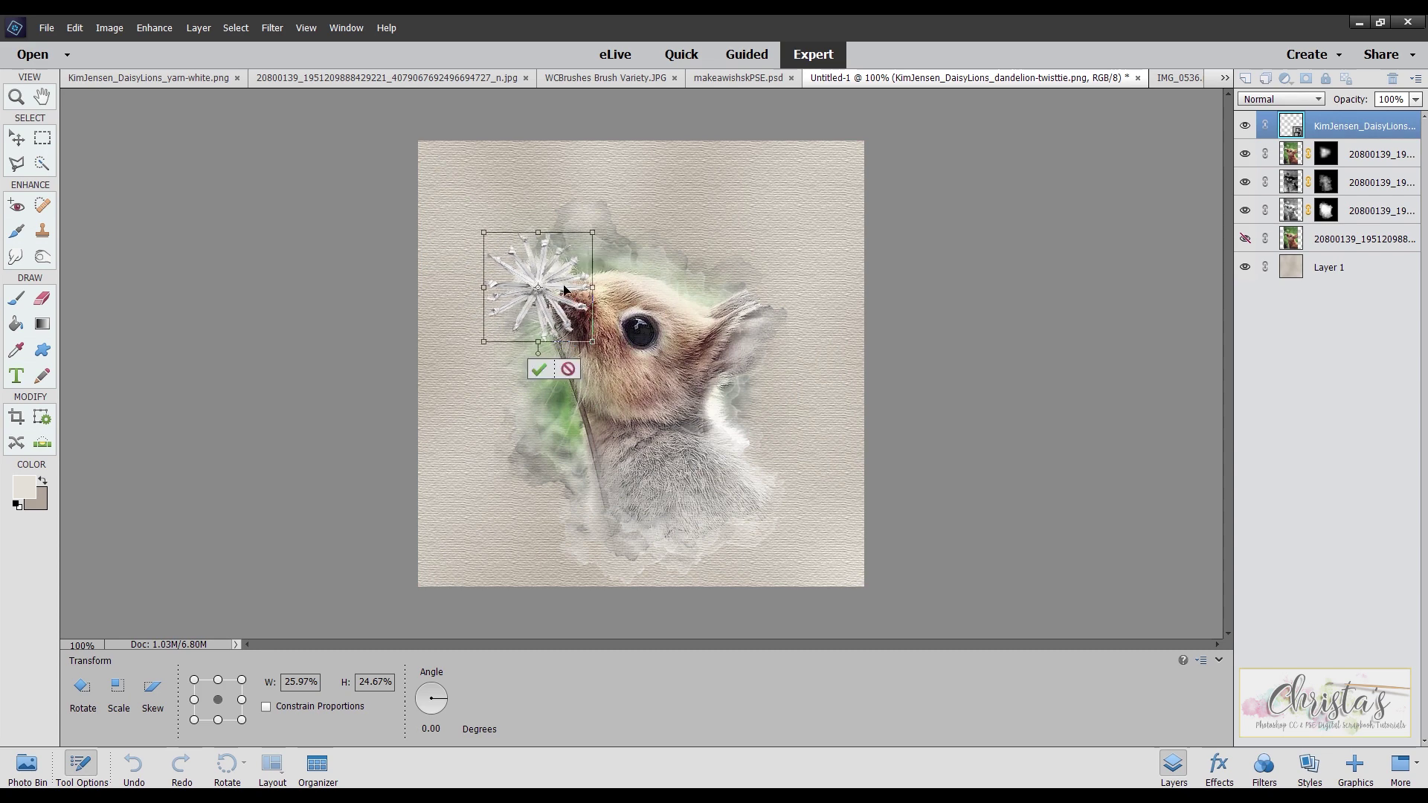
{"action": "left_click", "coordinate": [537, 369]}
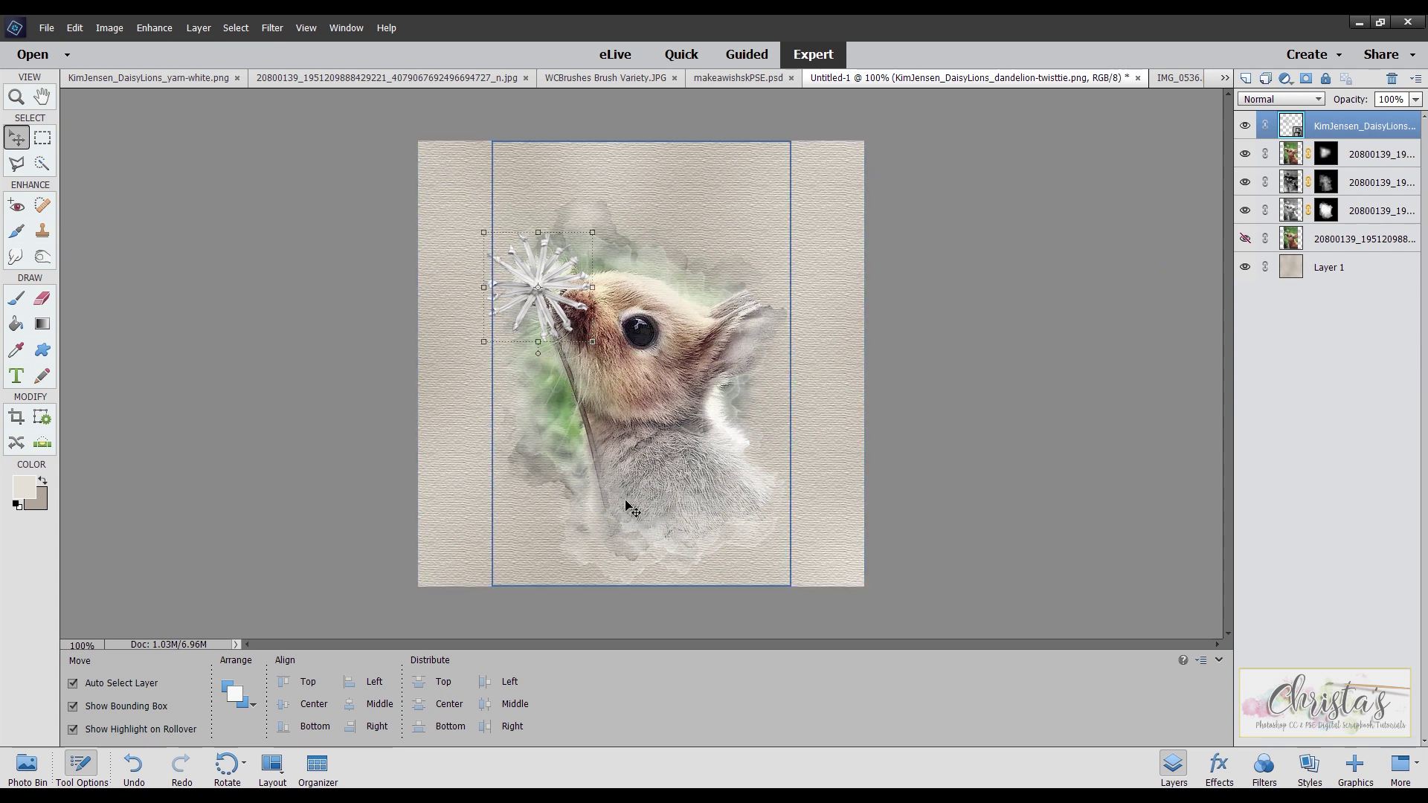
Step: Draw a rectangular marquee slightly inside the page edges and add a new empty layer above the twist-tie dandelion
{"action": "key", "text": "m"}
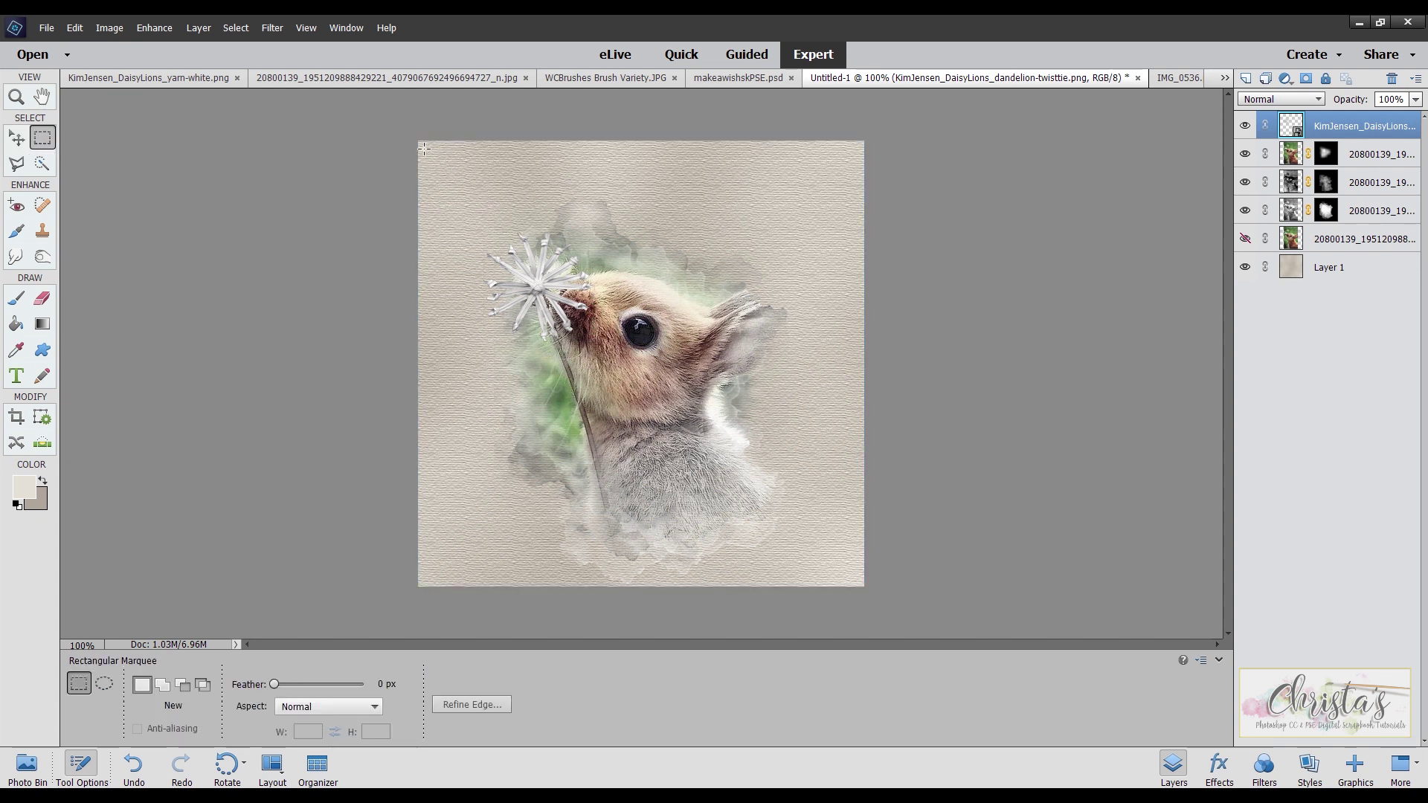
{"action": "left_click_drag", "start_coordinate": [424, 148], "coordinate": [858, 579]}
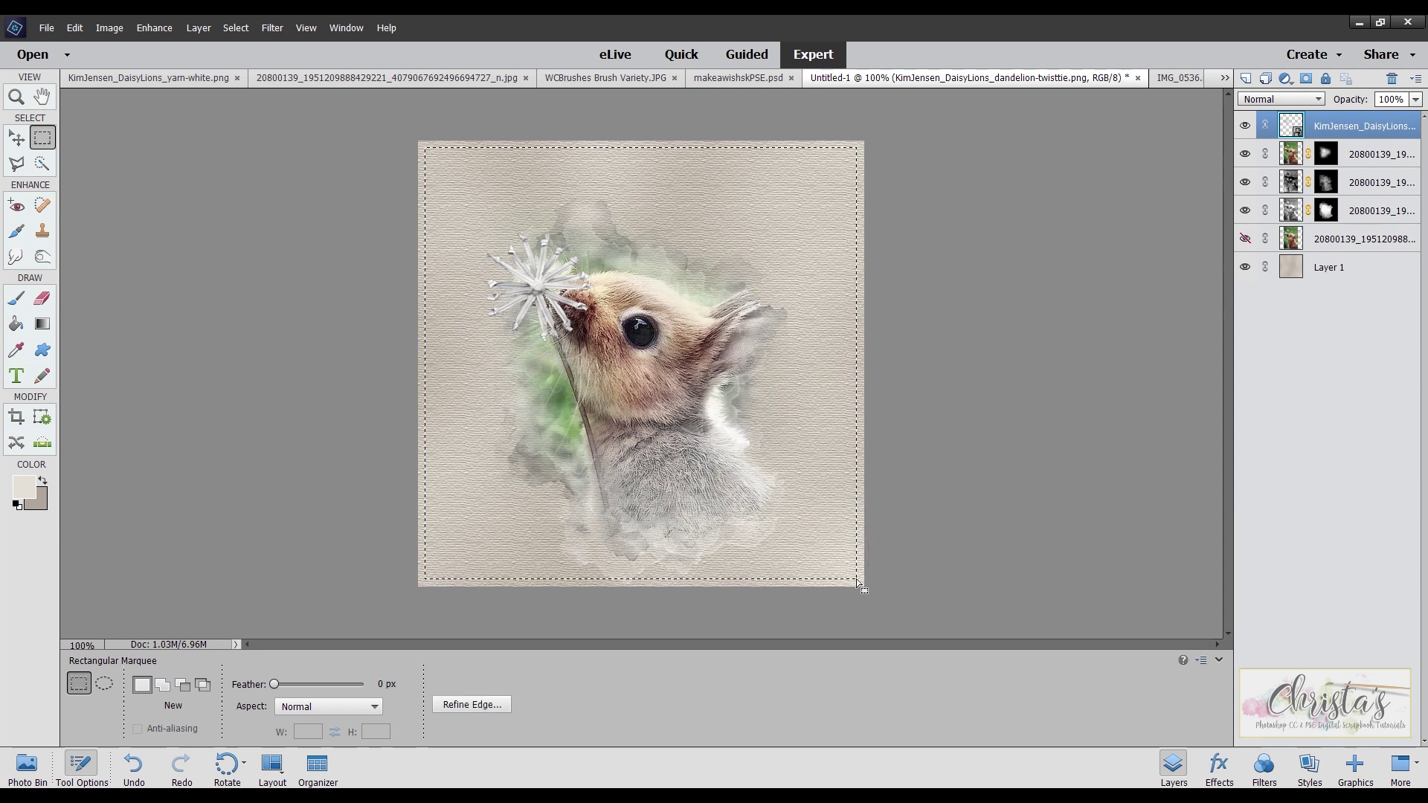
{"action": "left_click", "coordinate": [1246, 79]}
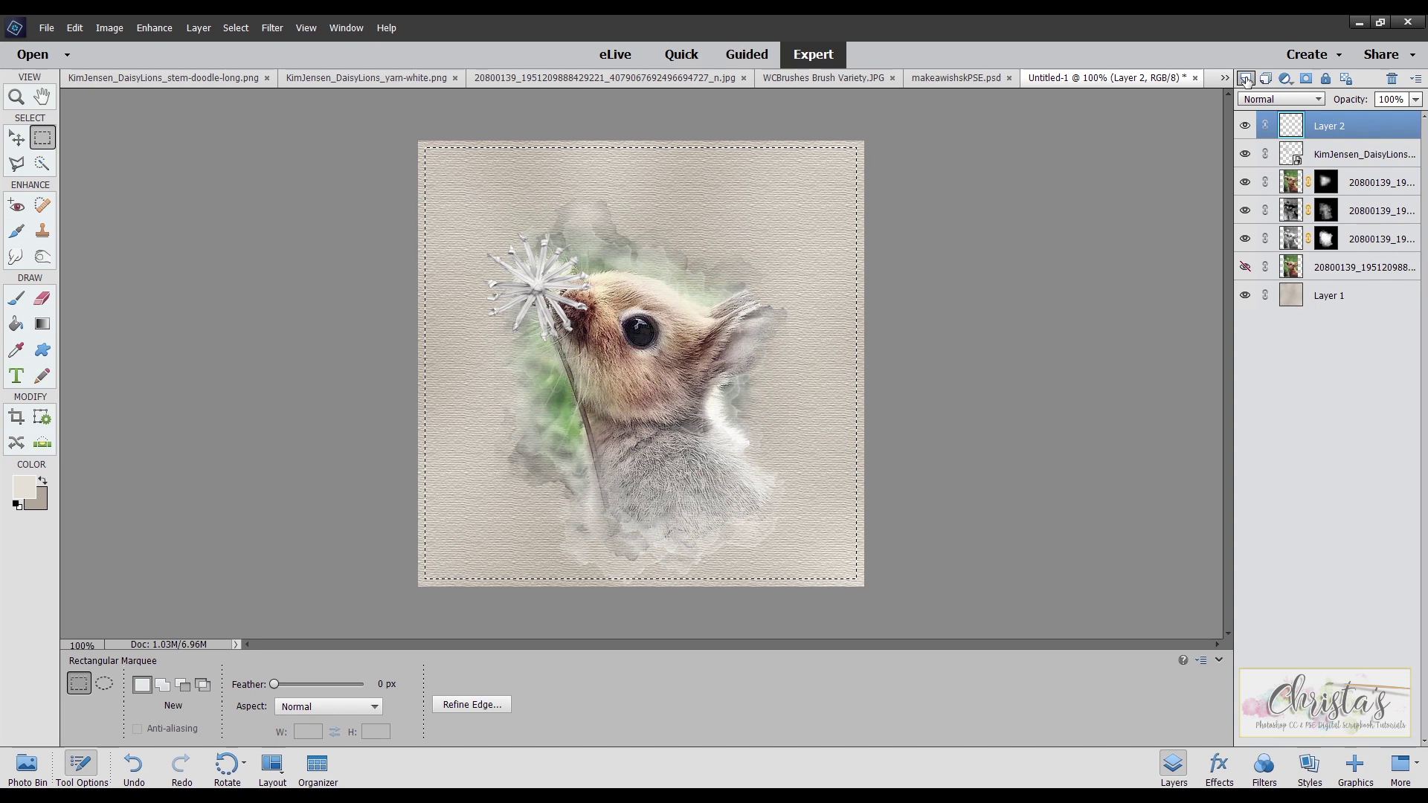
Step: Stroke the selection on the new layer with a 1 px outside line in the light foreground color and deselect
{"action": "left_click", "coordinate": [71, 31]}
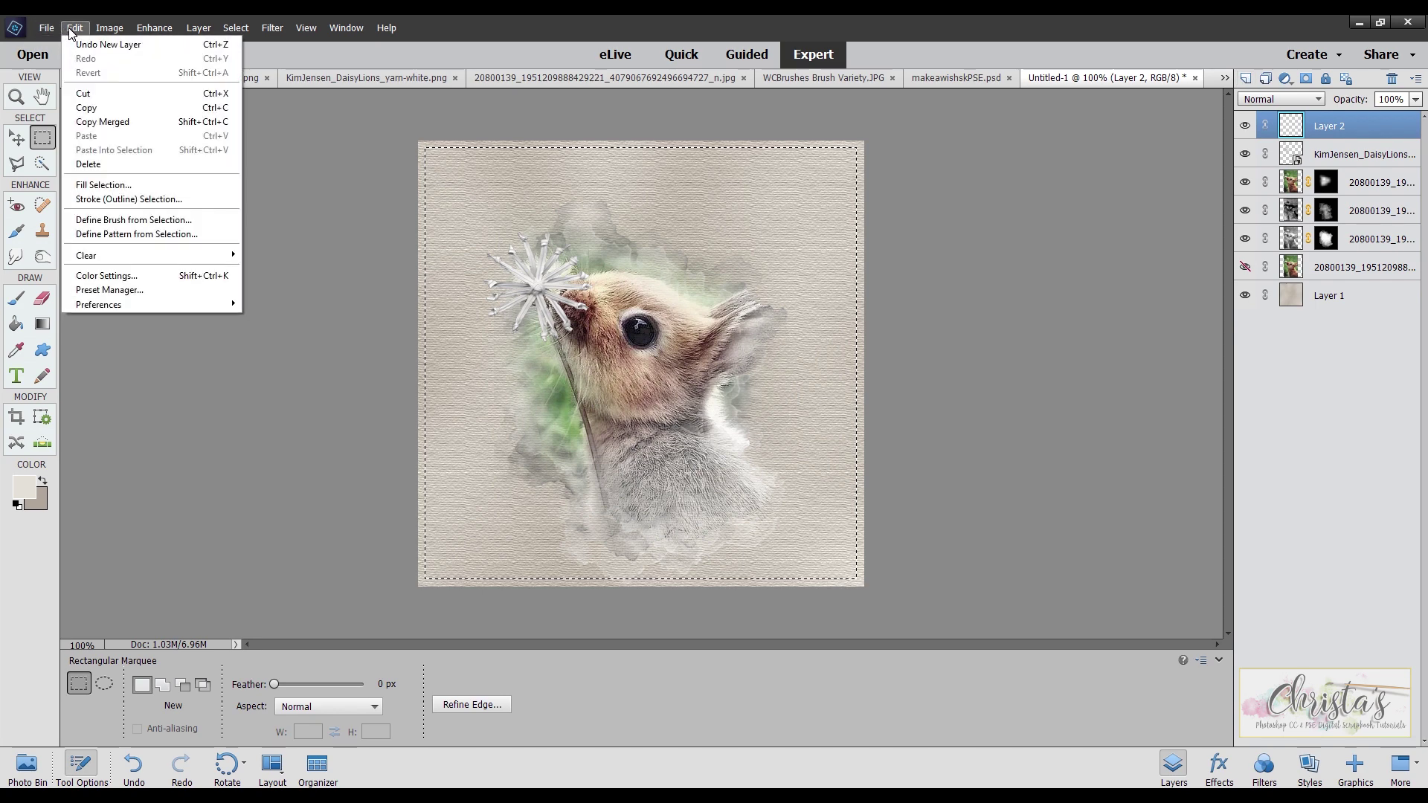
{"action": "left_click", "coordinate": [128, 201]}
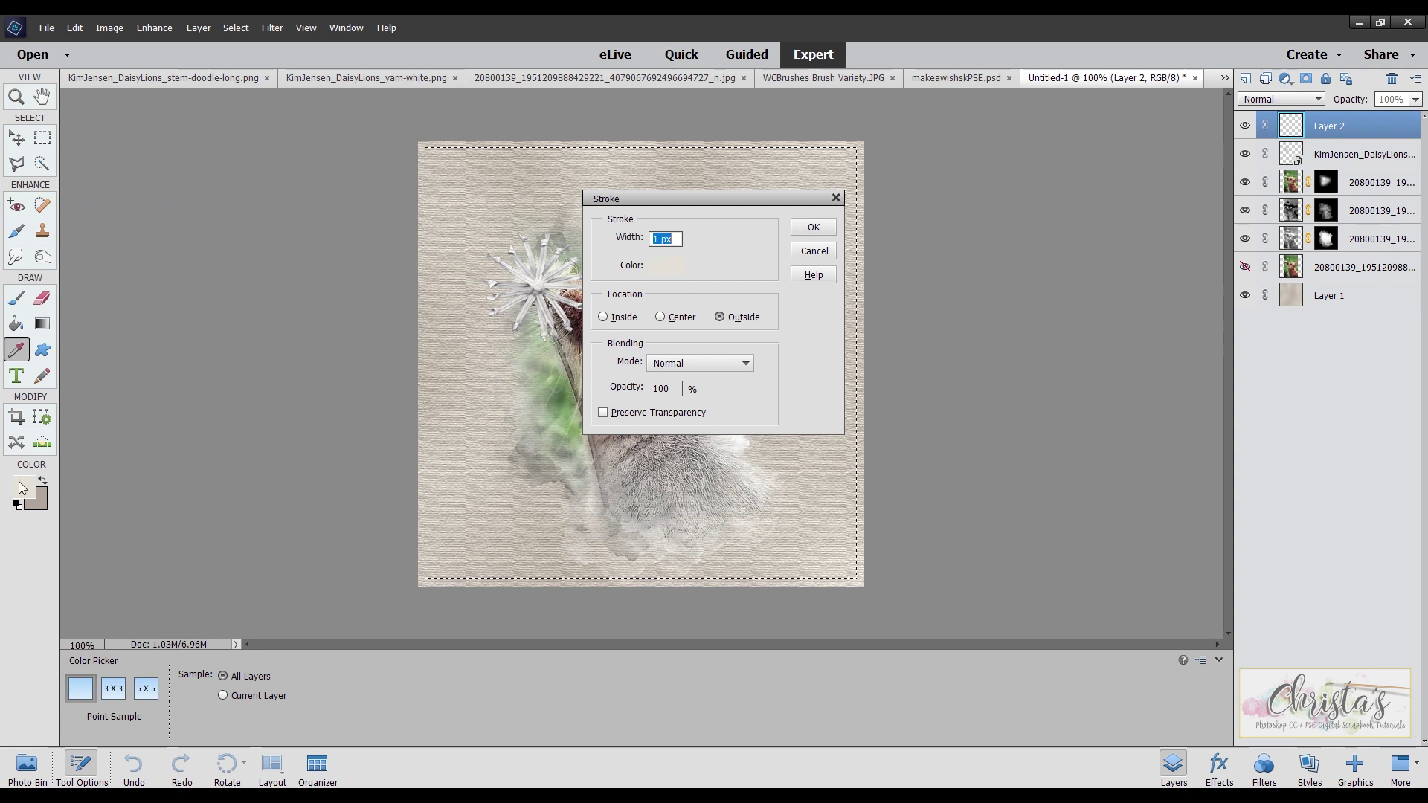
{"action": "left_click", "coordinate": [814, 228]}
{"action": "key", "text": "m"}
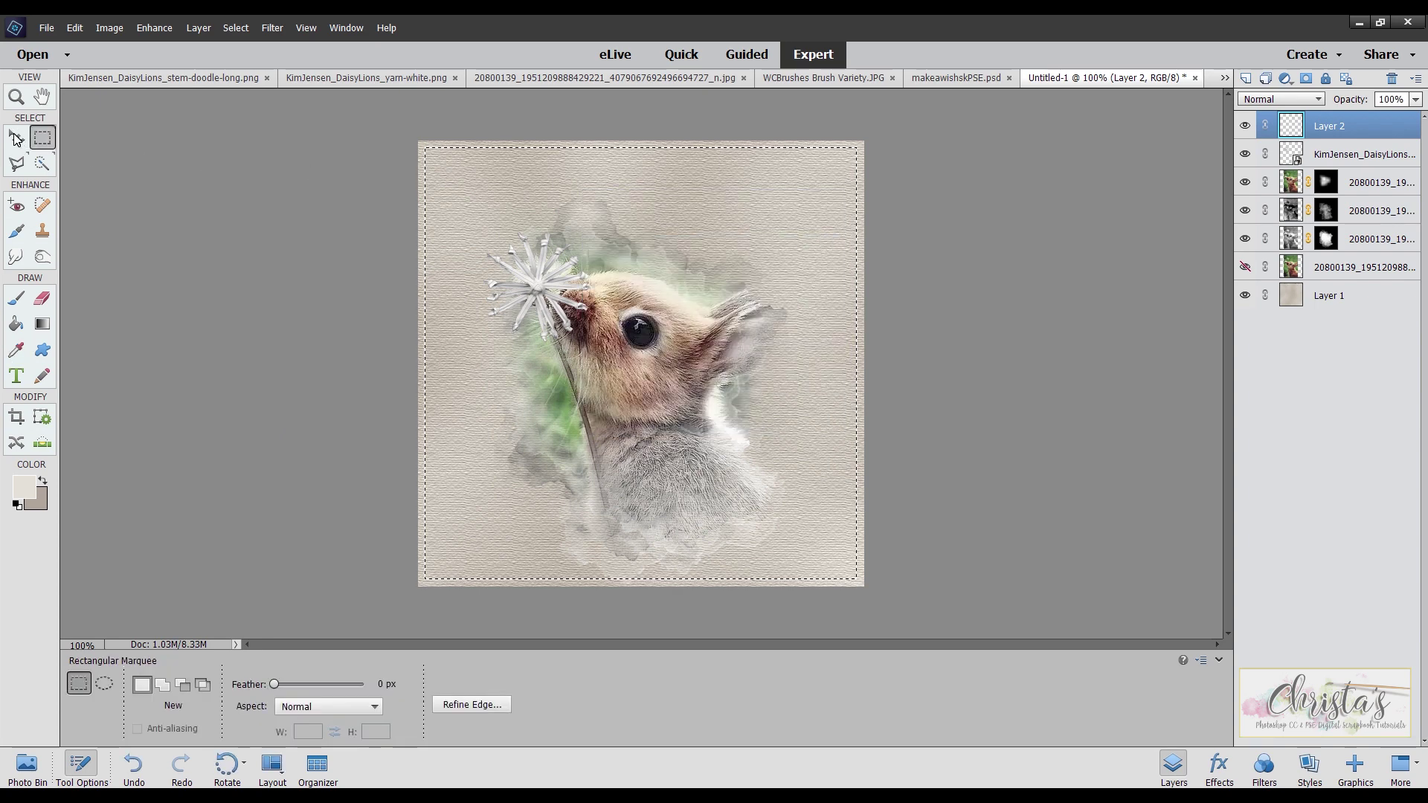
{"action": "left_click", "coordinate": [230, 29]}
{"action": "left_click", "coordinate": [245, 57]}
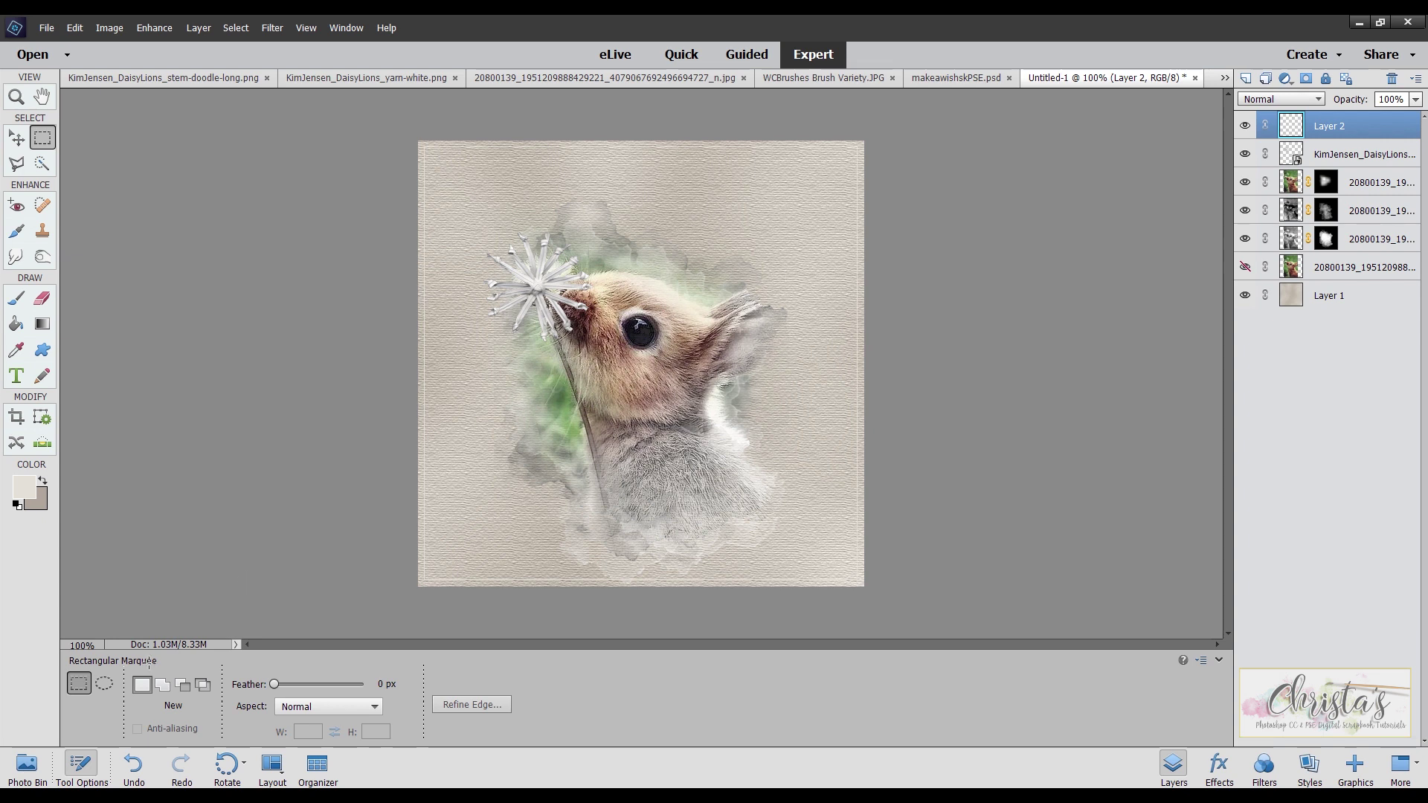
Step: Examine the finished makeawishskPSE.psd layout with its Group 1 layers expanded, and return to Untitled-1
{"action": "left_click", "coordinate": [25, 766]}
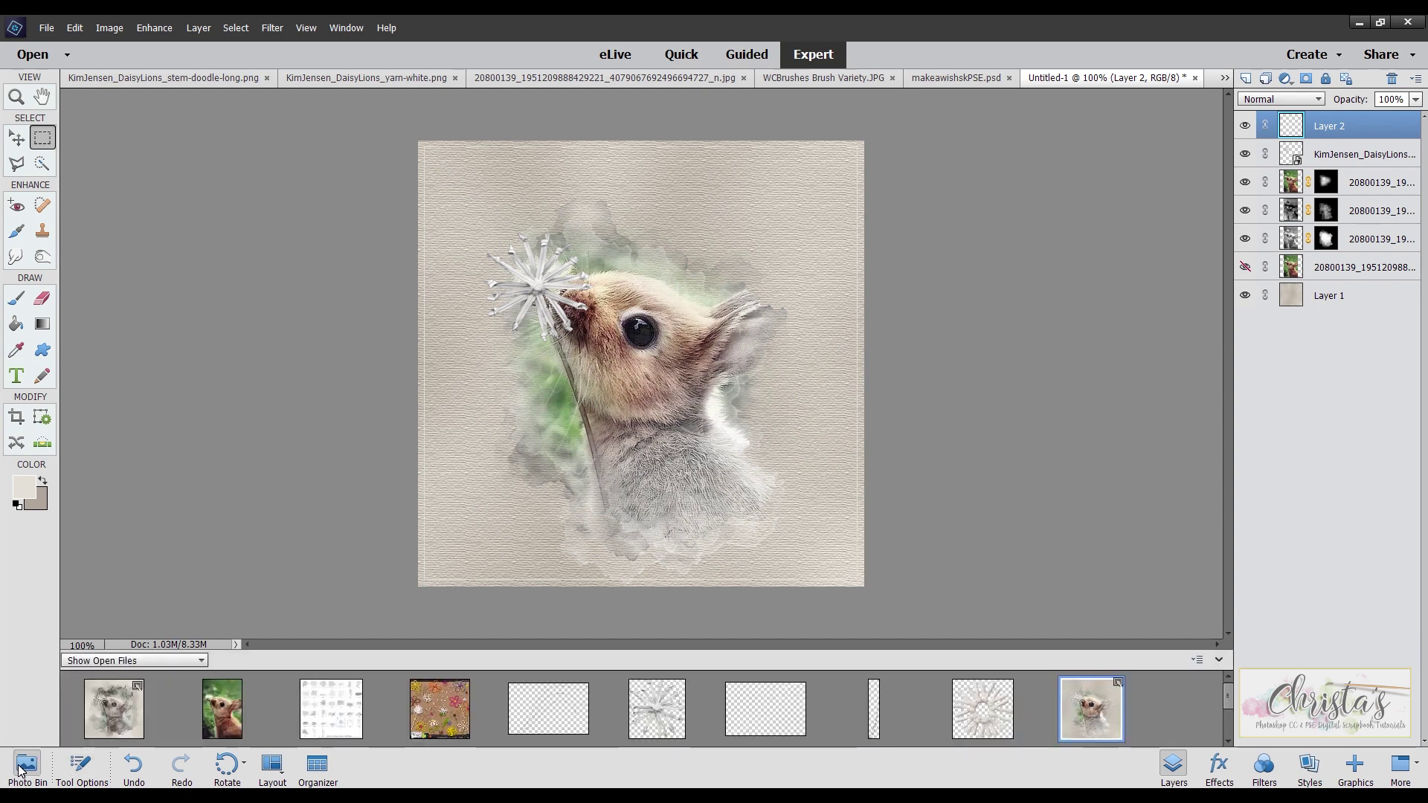
{"action": "left_click", "coordinate": [112, 711]}
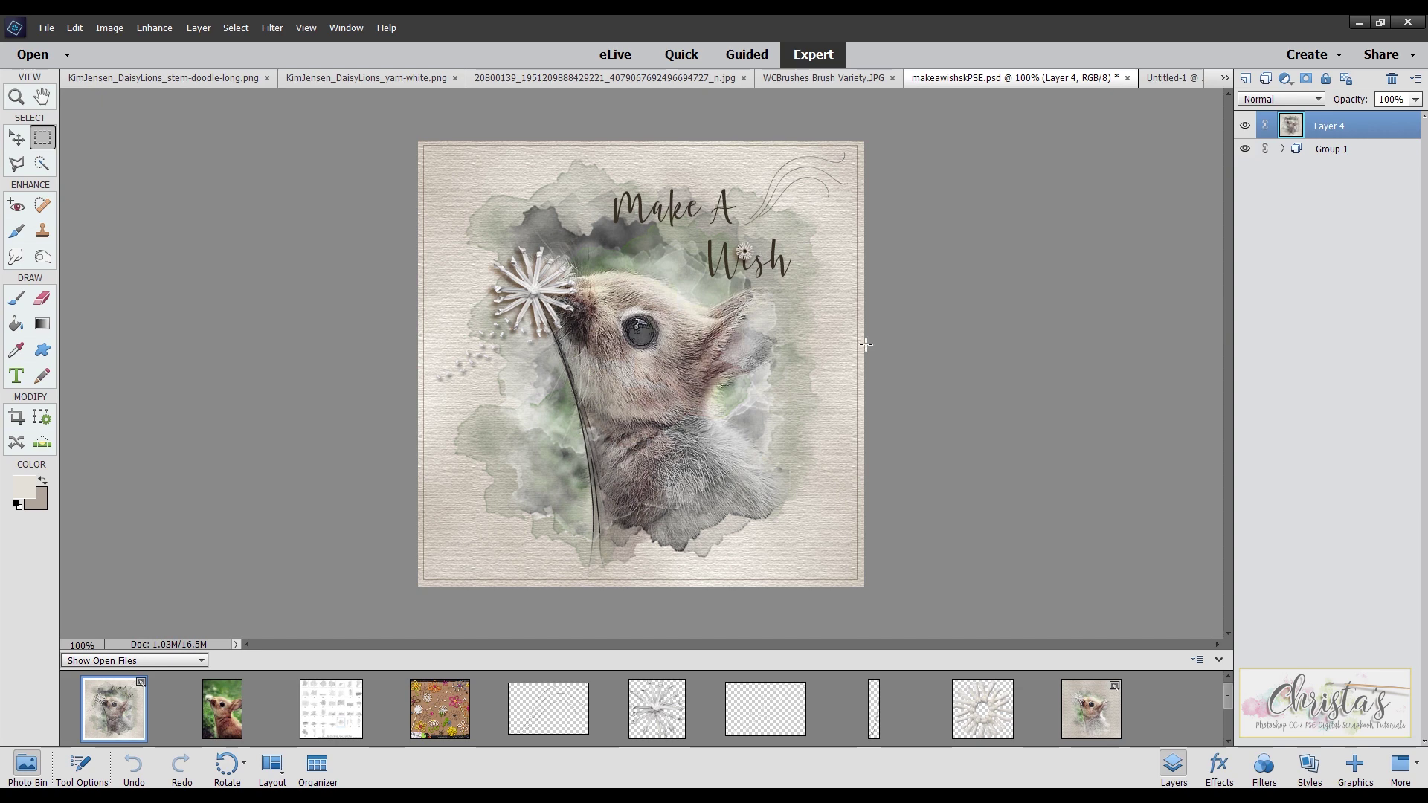
{"action": "left_click", "coordinate": [1284, 149]}
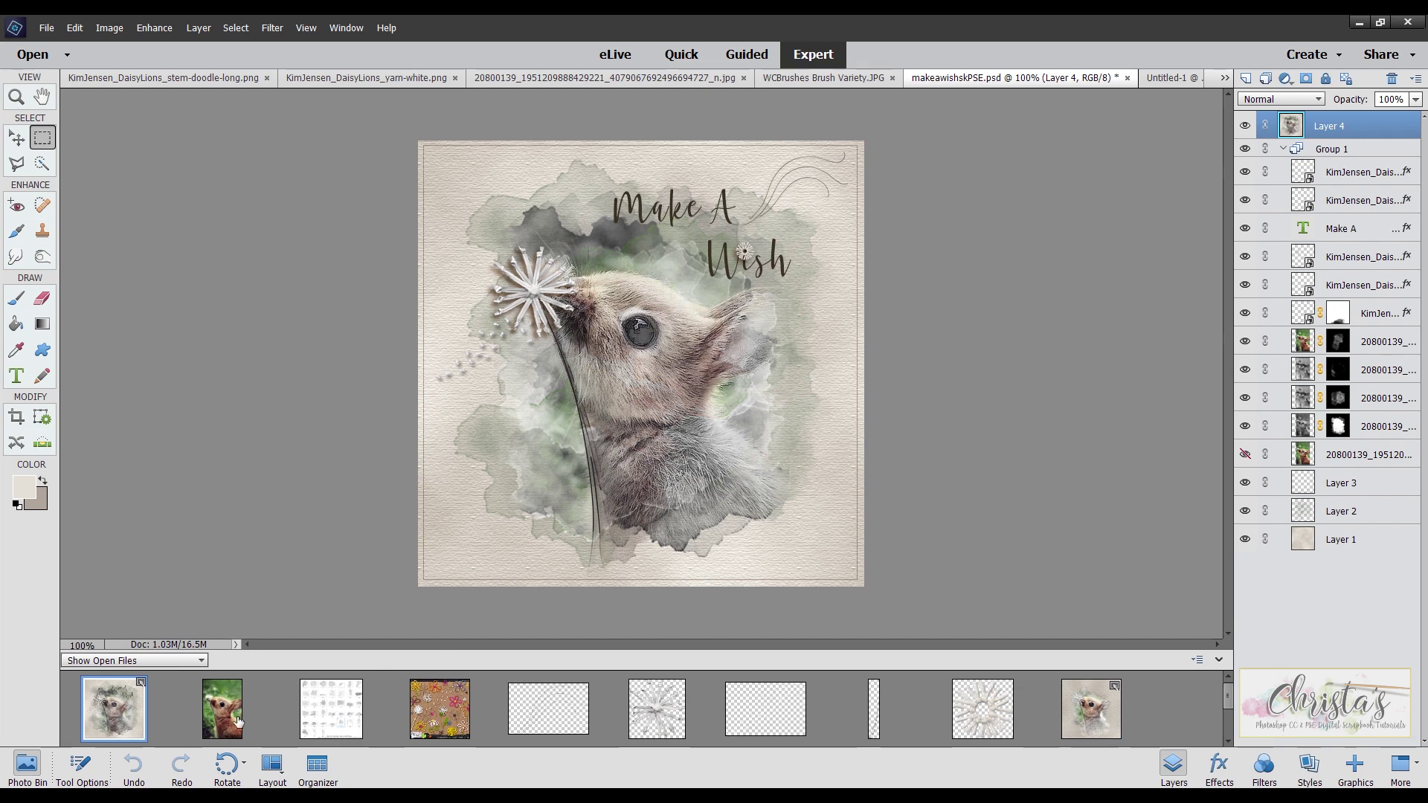
{"action": "left_click", "coordinate": [1087, 714]}
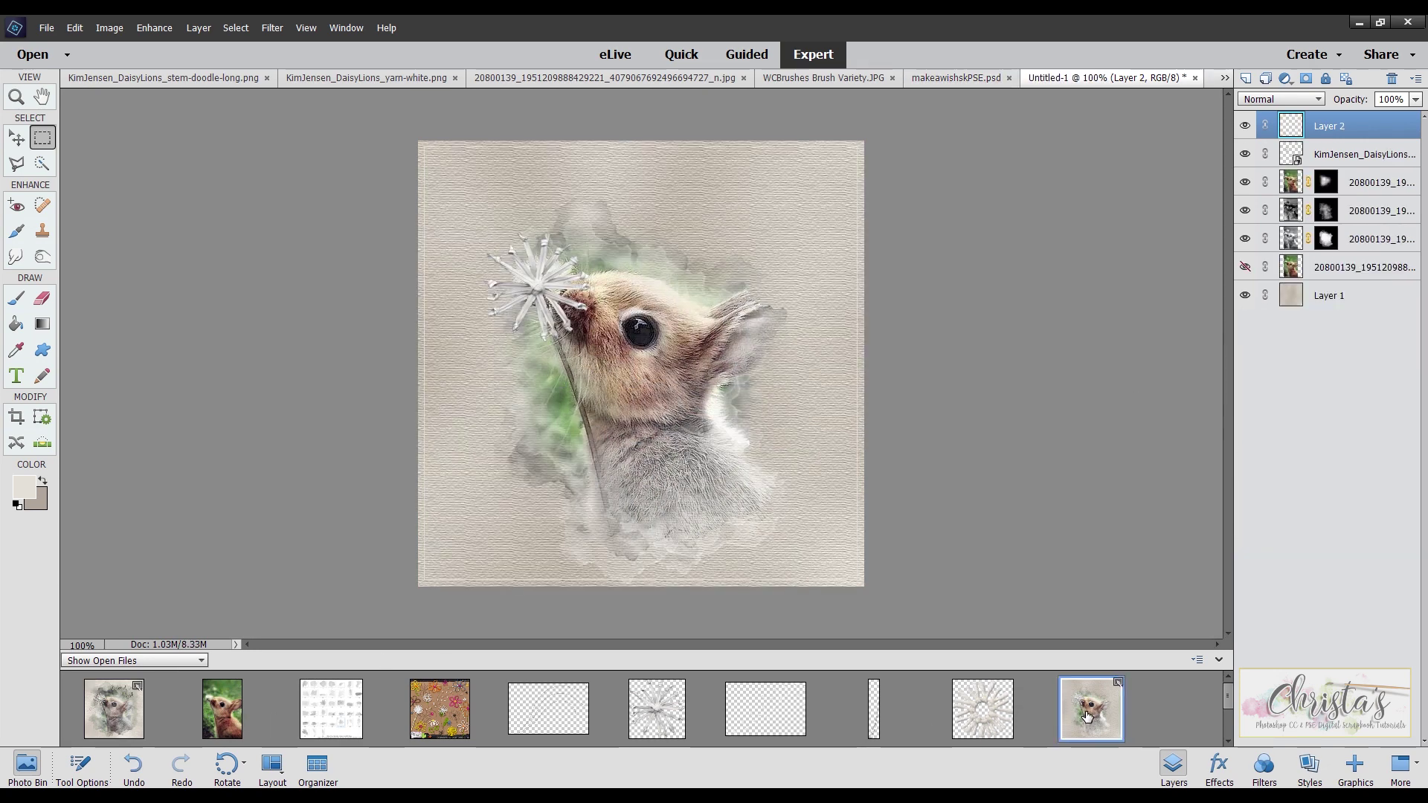